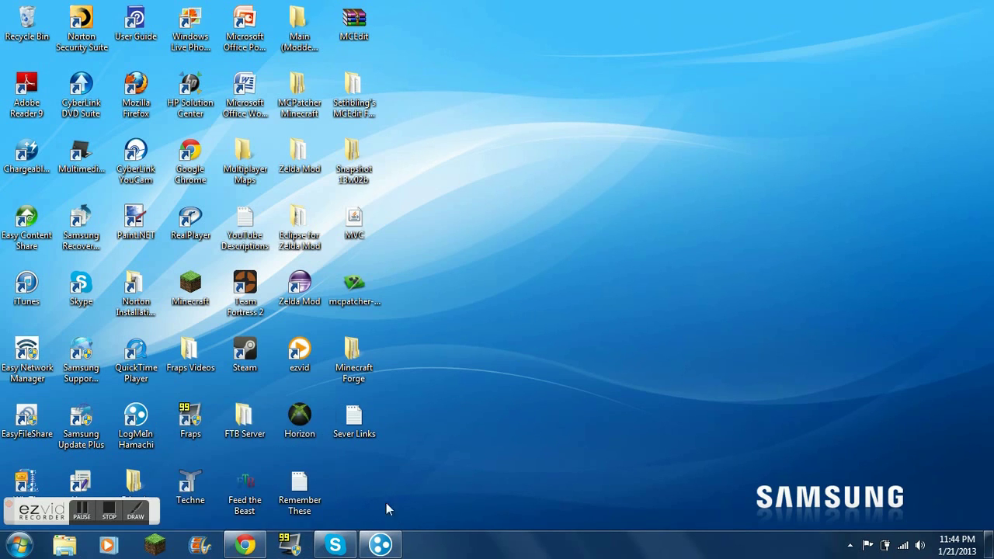
# - Show the Hamachi download page in the browser, then switch to LogMeIn Hamachi and view the Join Network dialog without joining
pyautogui.click(248, 546)
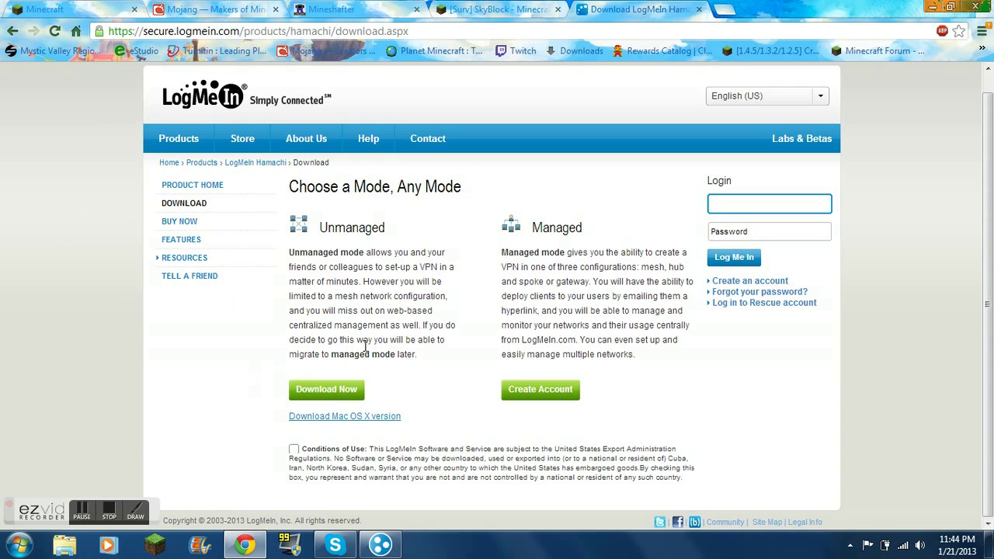
pyautogui.click(391, 549)
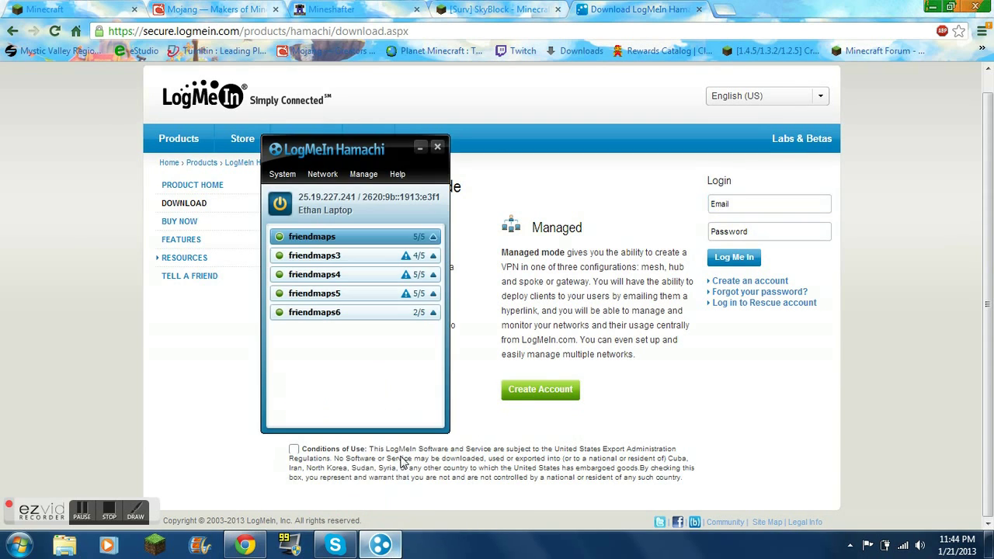
pyautogui.click(316, 174)
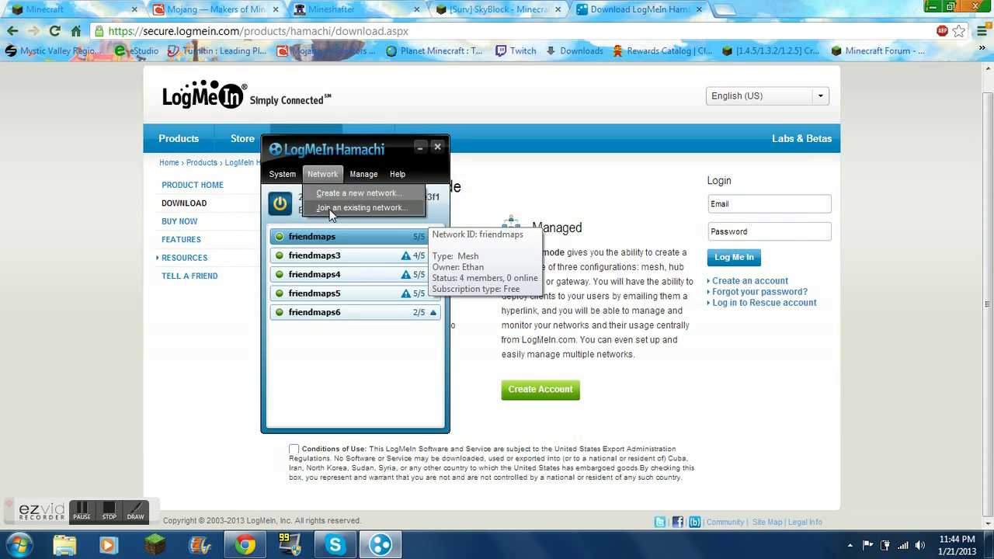
pyautogui.click(437, 194)
pyautogui.click(336, 177)
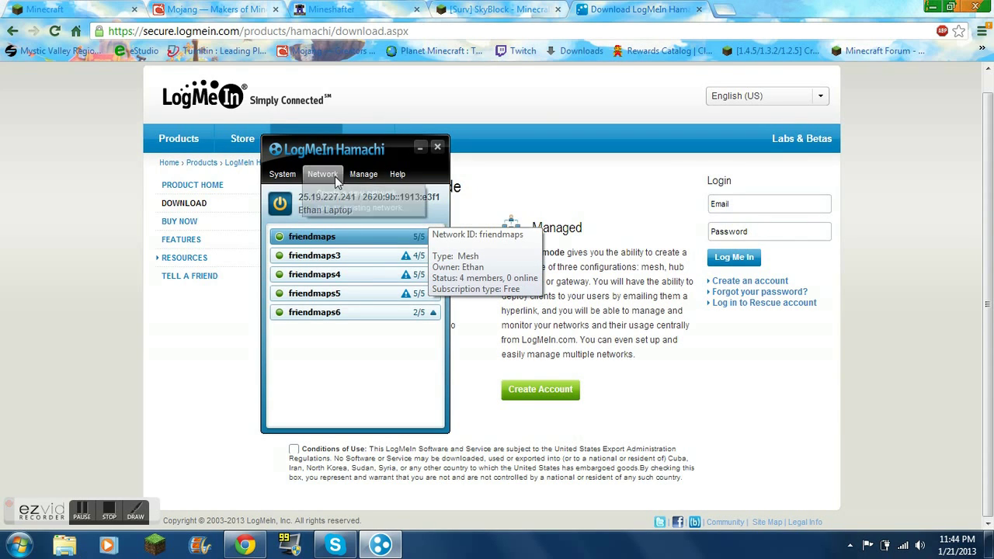
pyautogui.click(348, 210)
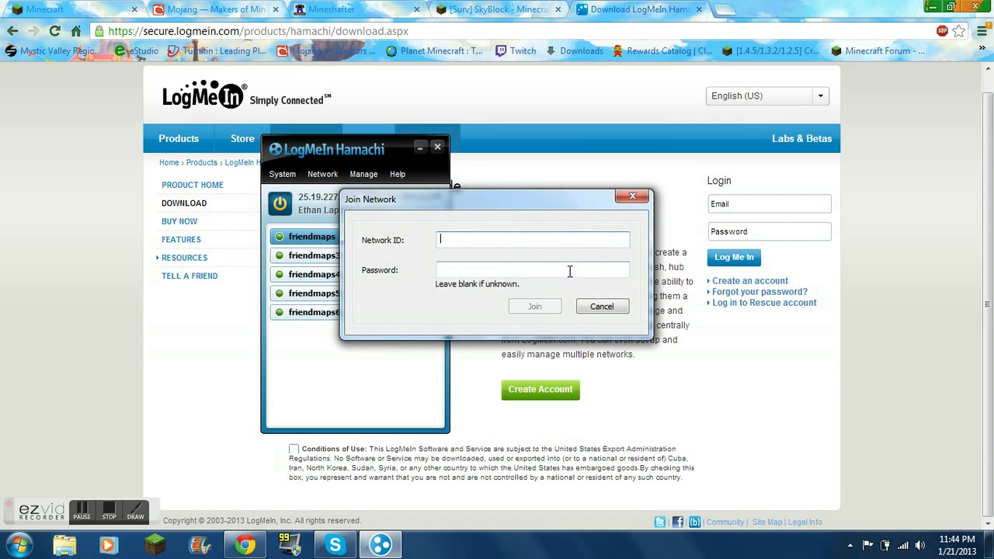
pyautogui.click(633, 194)
# - View Hamachi's Create Network dialog and close it without creating a network
pyautogui.click(327, 180)
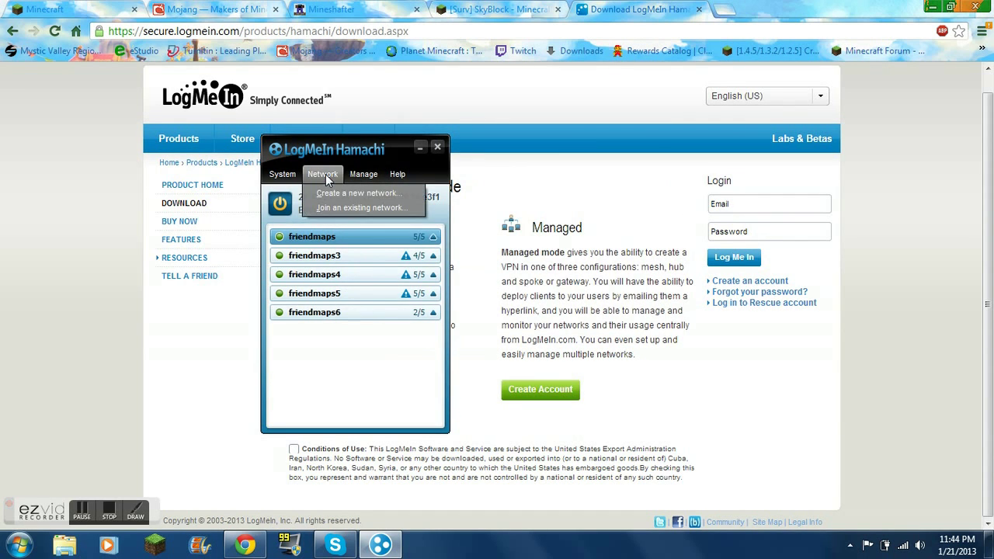
pyautogui.click(346, 194)
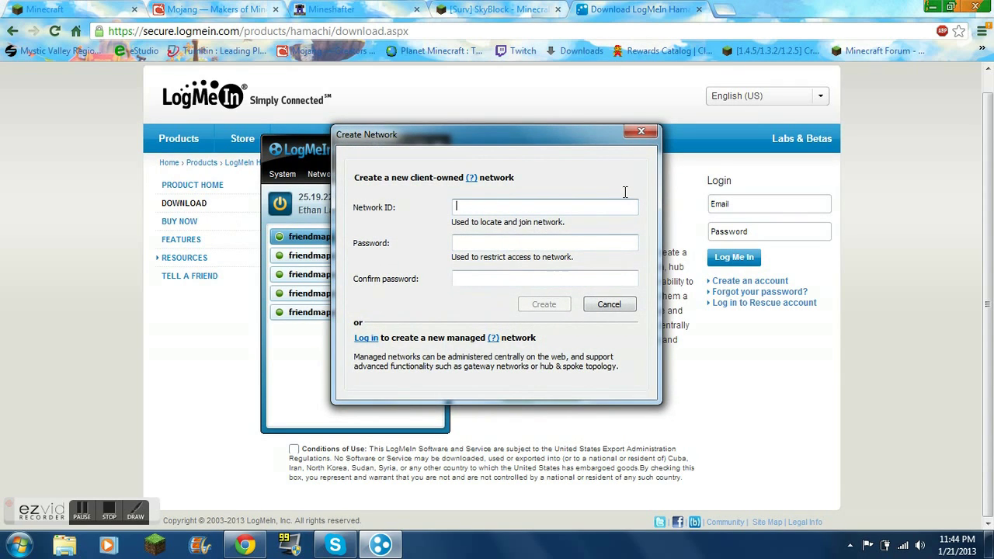
pyautogui.click(641, 133)
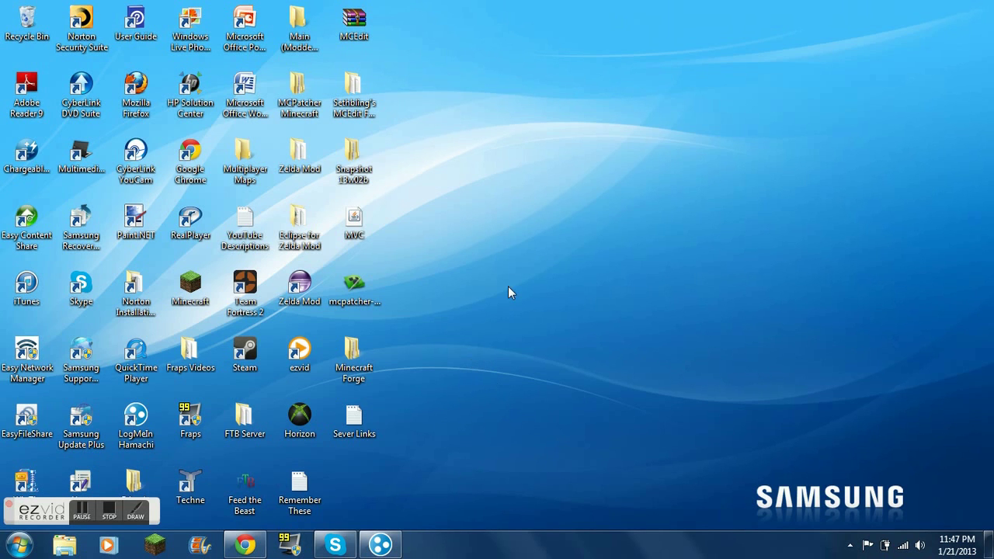
# - Switch to Chrome and compare the server downloads on minecraft.net with those in Mojang's Minecraft 1.4.7 Pre-release post
pyautogui.click(244, 543)
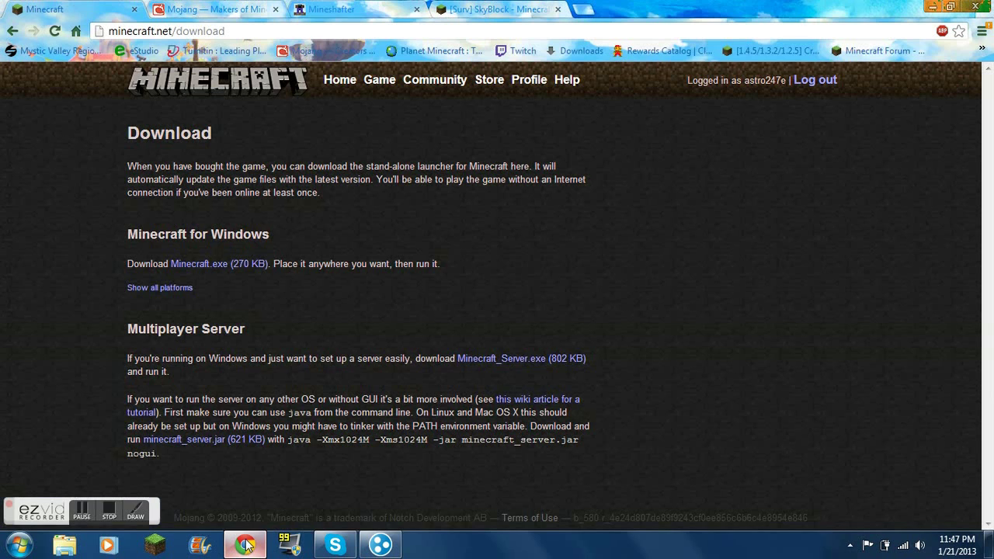
pyautogui.click(255, 16)
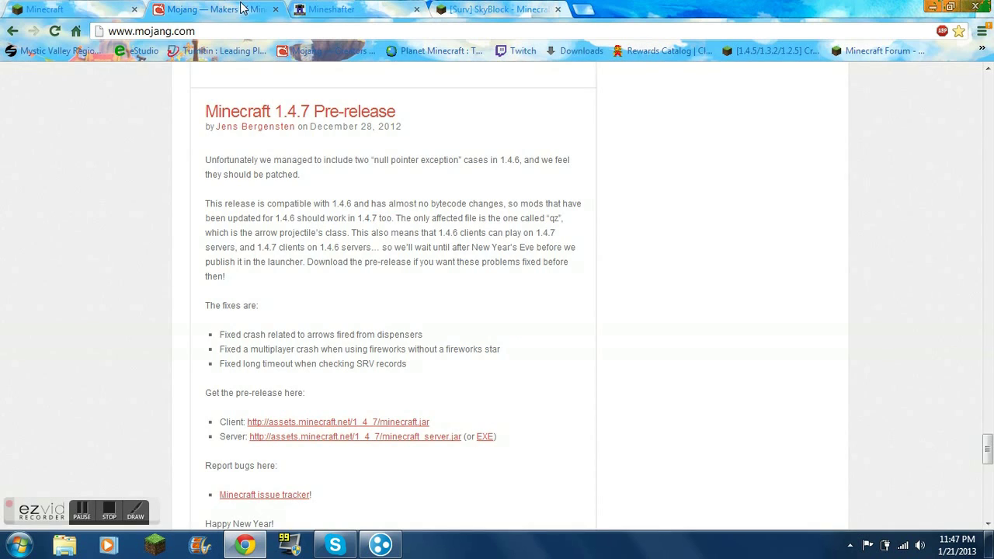
pyautogui.click(97, 12)
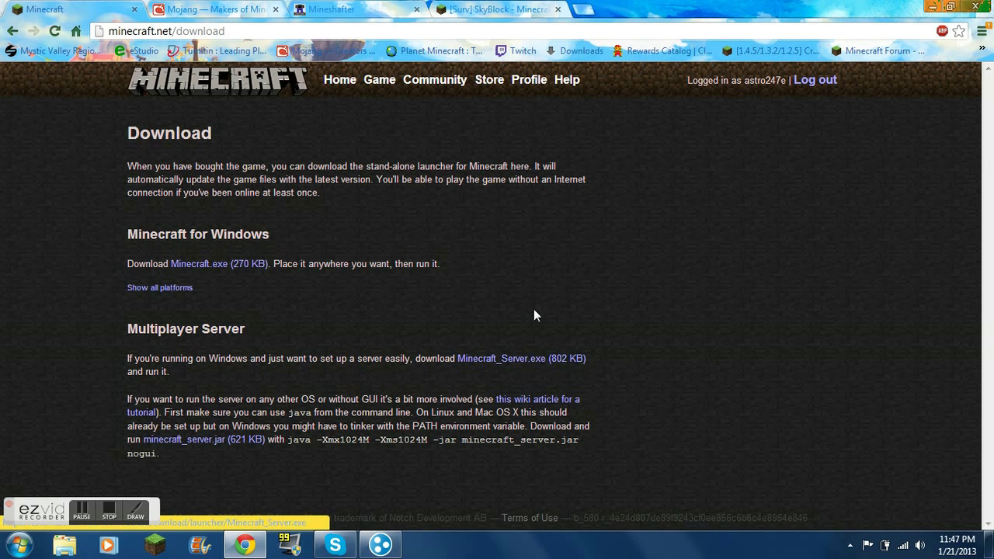
pyautogui.hotkey('ctrl', 'Tab')
pyautogui.scroll(-1, 480, 412)
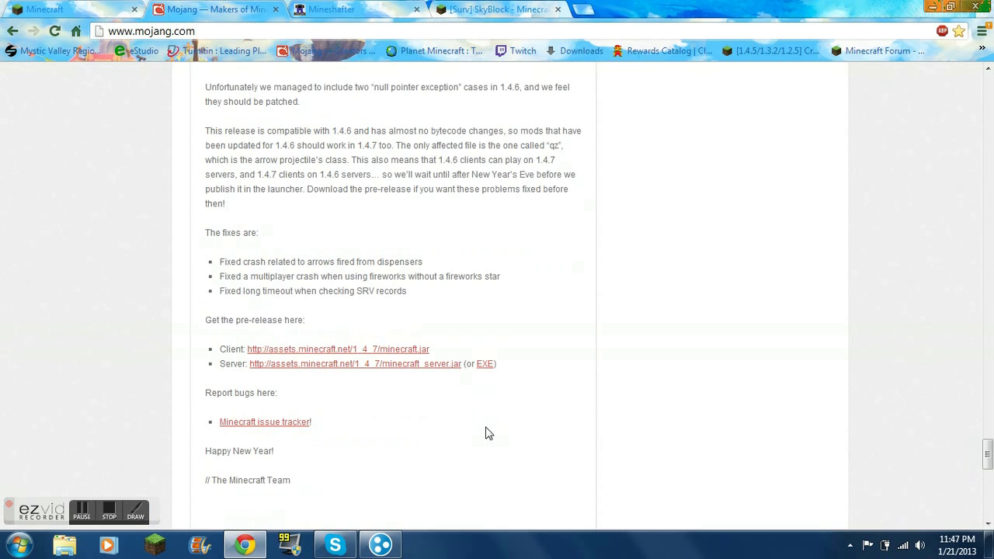
pyautogui.hotkey('ctrl', 'shift', 'Tab')
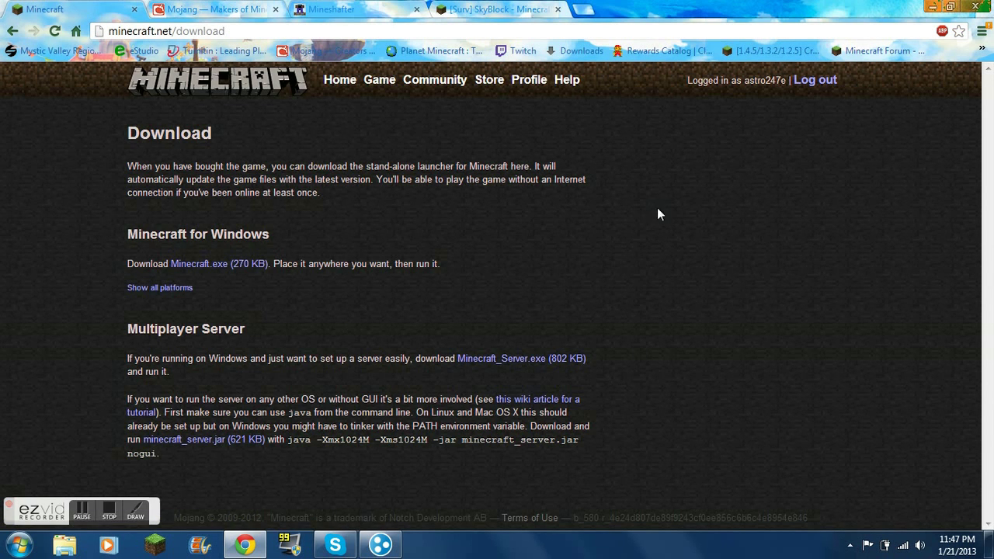
# - Download Minecraft_Server.exe for Windows and show the full downloads list in a reduced browser window beside the desktop icons
pyautogui.click(524, 363)
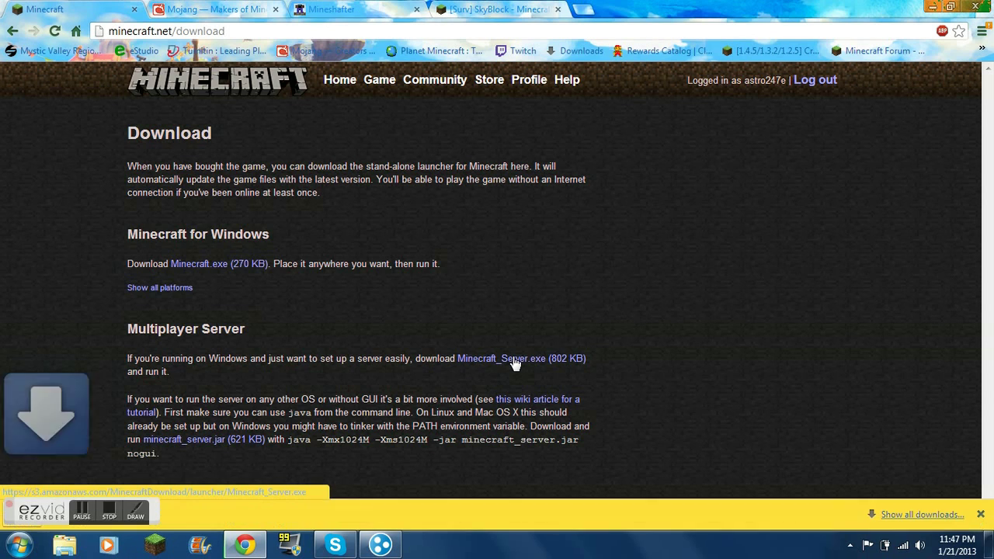
pyautogui.click(948, 516)
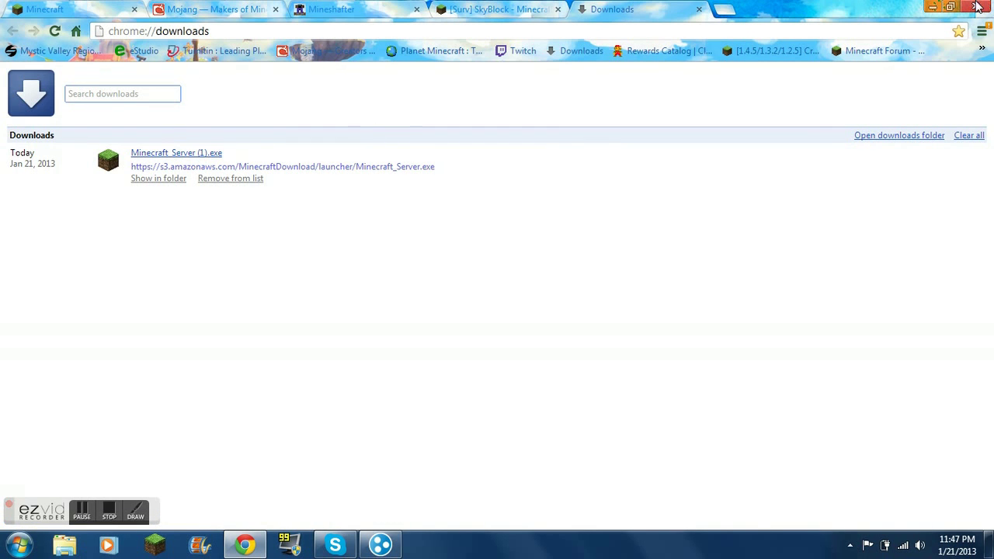
pyautogui.click(950, 7)
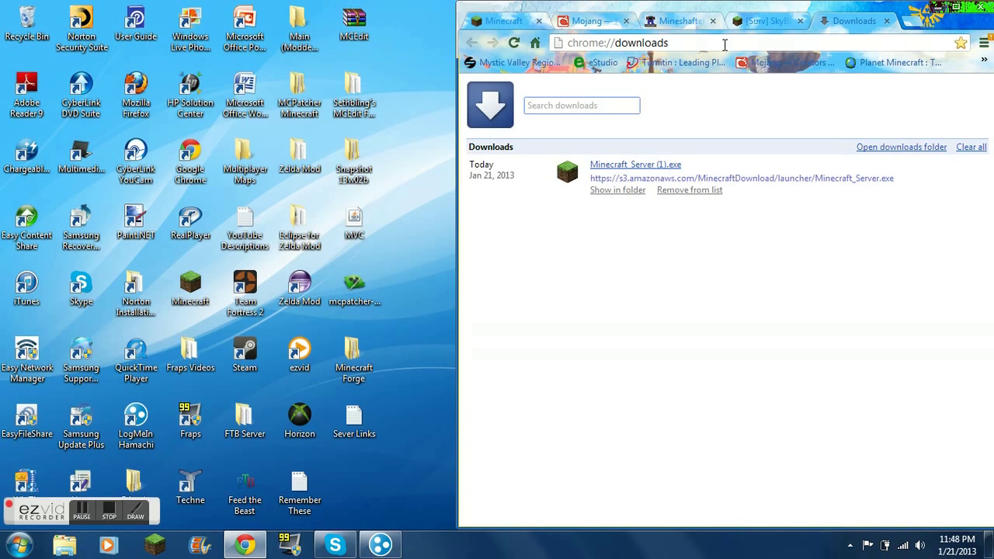
# - Create a new folder on the desktop named "Minecraft Server 1.4.7"
pyautogui.rightClick(338, 469)
pyautogui.click(376, 493)
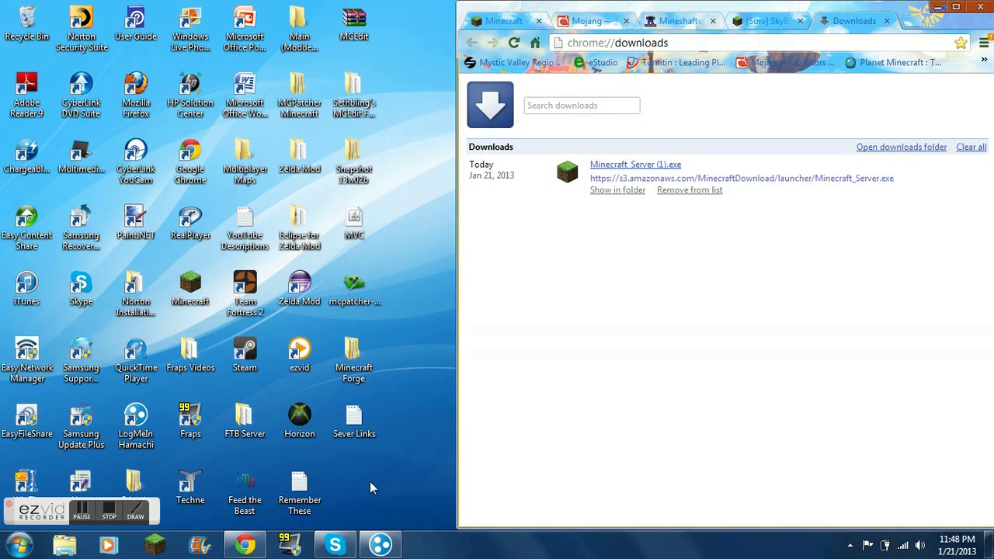
pyautogui.rightClick(353, 476)
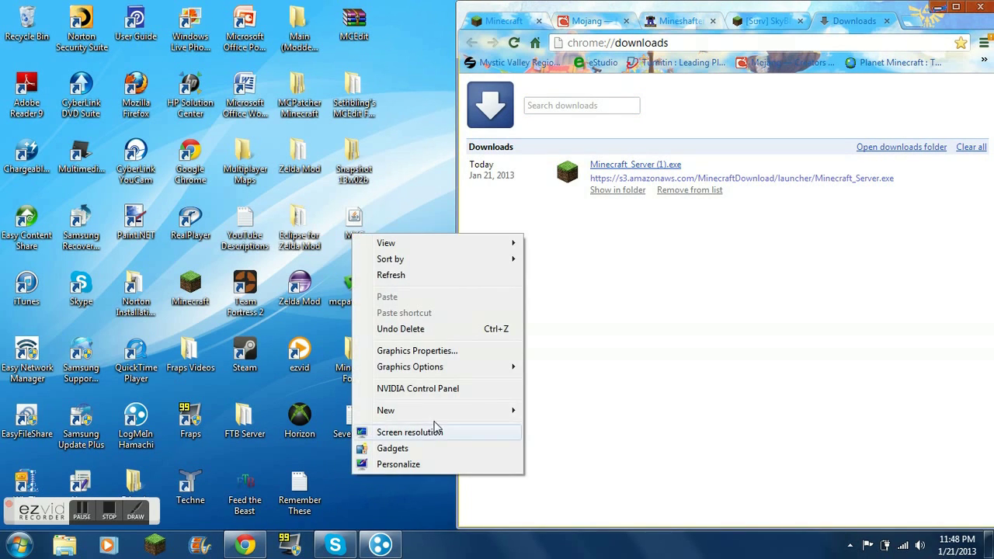
pyautogui.moveTo(436, 420)
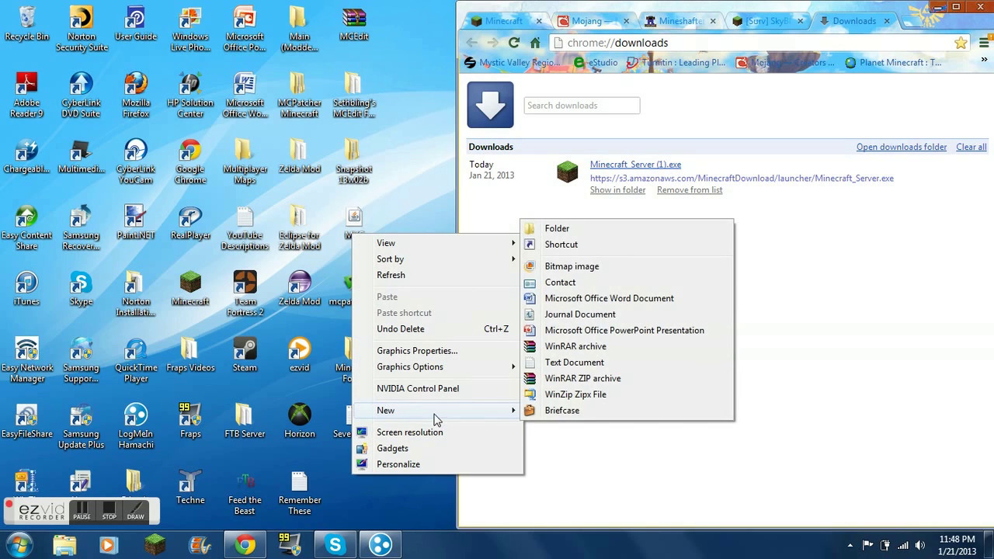
pyautogui.click(592, 232)
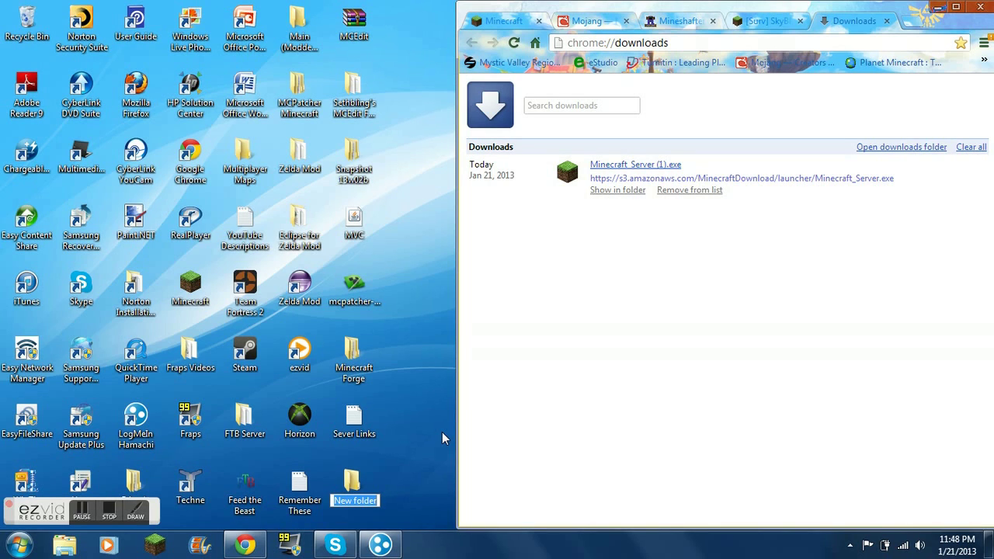
pyautogui.write('M')
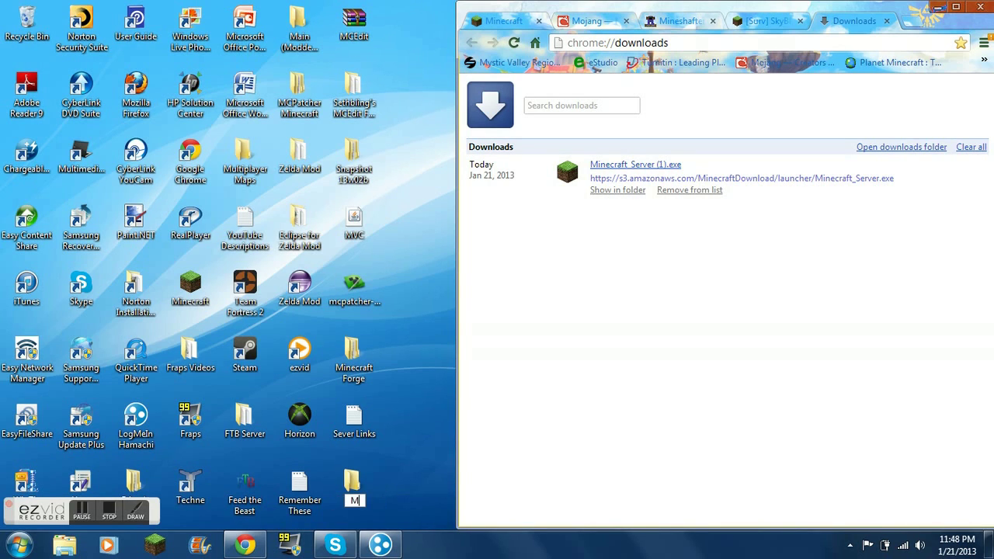
pyautogui.write('inecraft S')
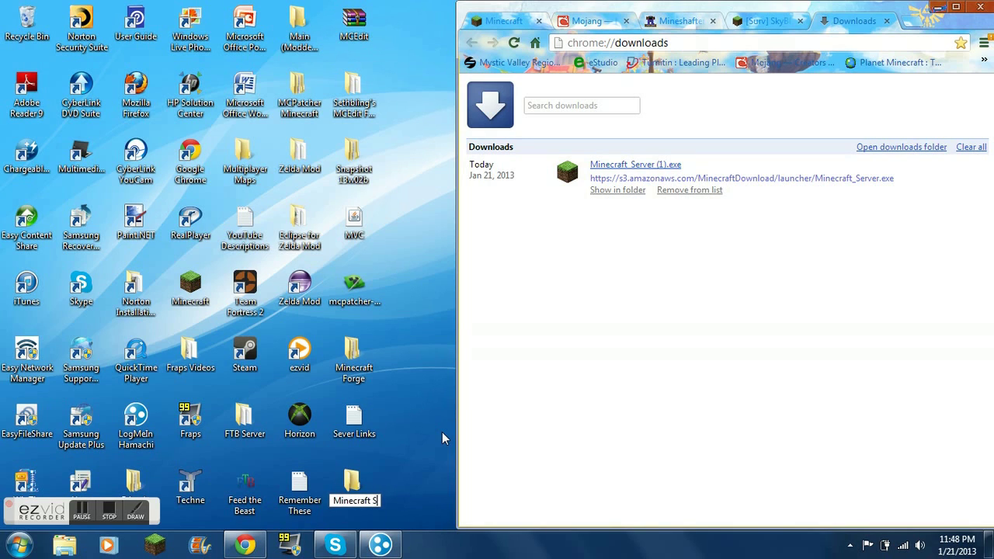
pyautogui.write('erver')
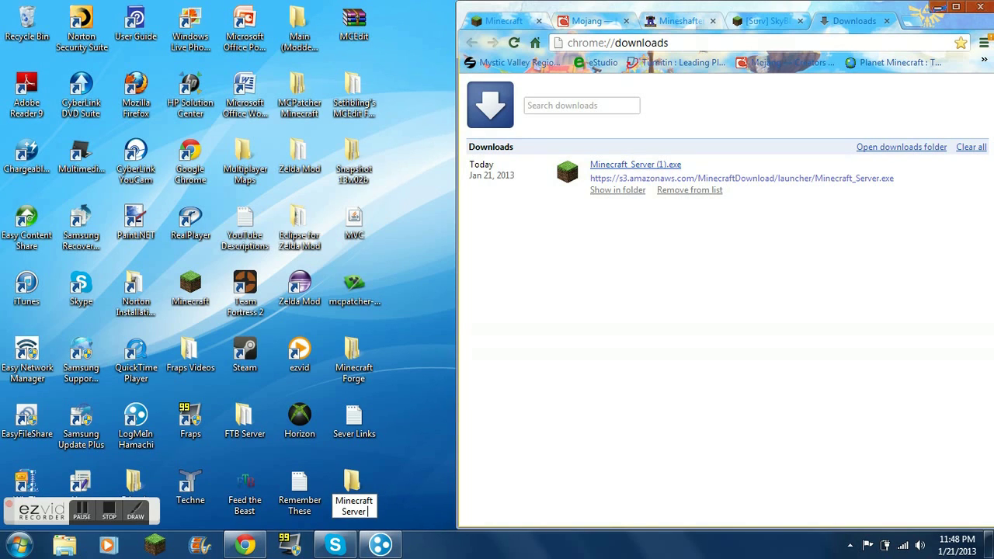
pyautogui.write(' 1.4.7')
pyautogui.press('Return')
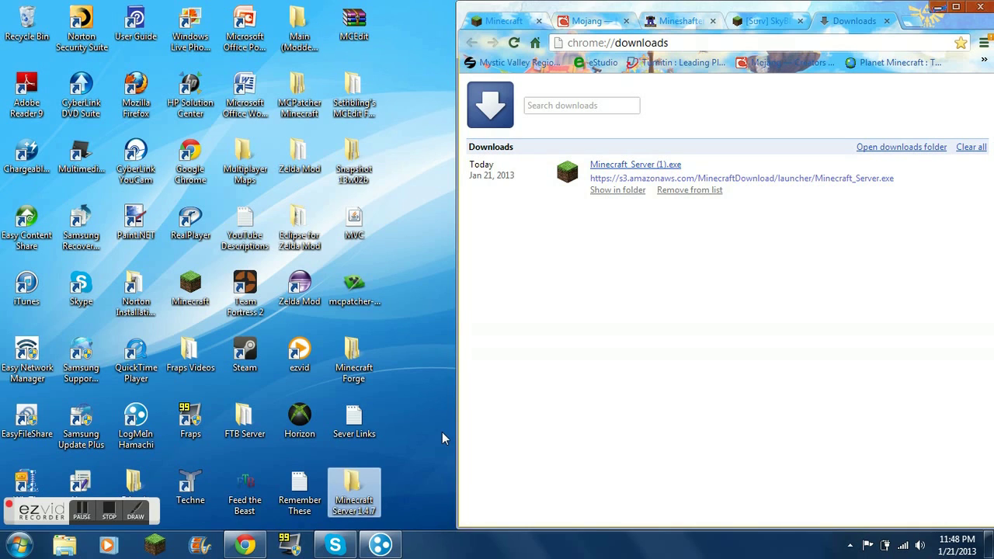
# - Put the downloaded Minecraft_Server (1).exe into the Minecraft Server 1.4.7 desktop folder and minimize the browser
pyautogui.click(645, 165)
pyautogui.moveTo(646, 165); pyautogui.dragTo(353, 489)
pyautogui.click(957, 7)
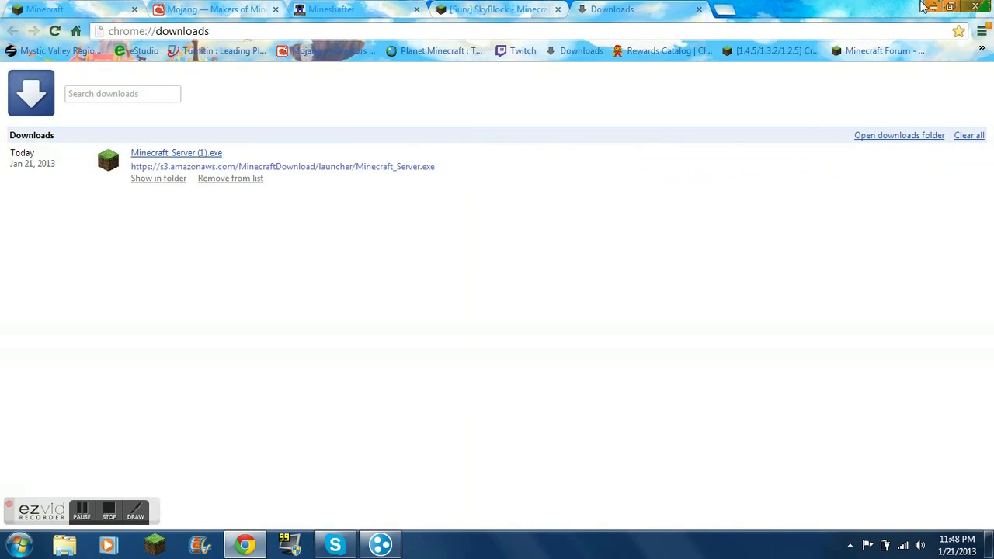
pyautogui.click(931, 7)
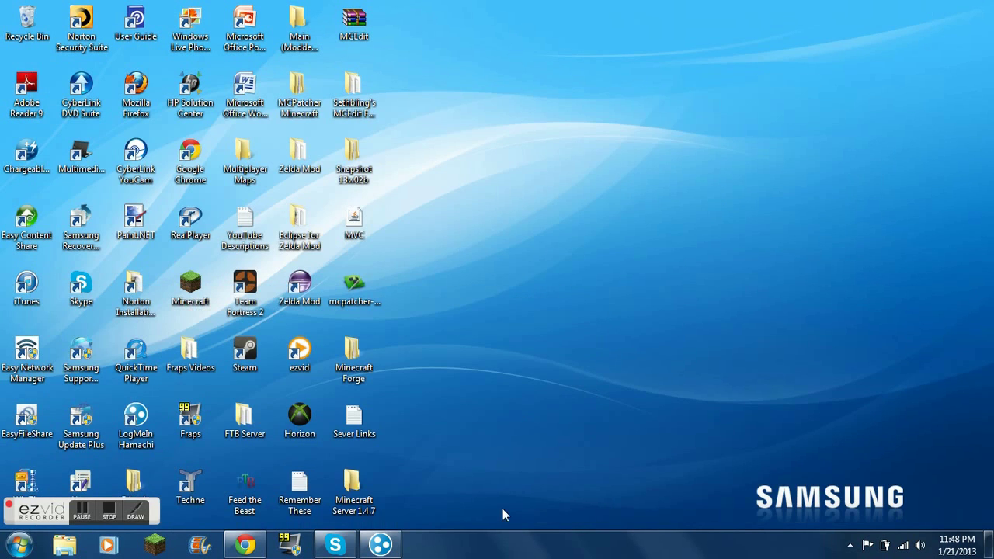
# - Open the Minecraft Server 1.4.7 folder and rename the server application to Minecraft_Server
pyautogui.doubleClick(352, 497)
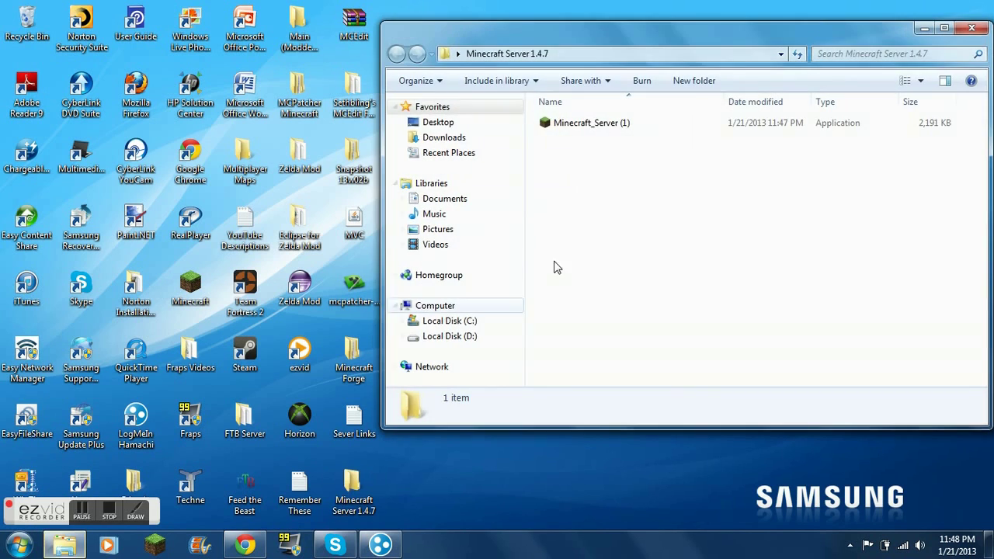
pyautogui.click(588, 122)
pyautogui.rightClick(588, 123)
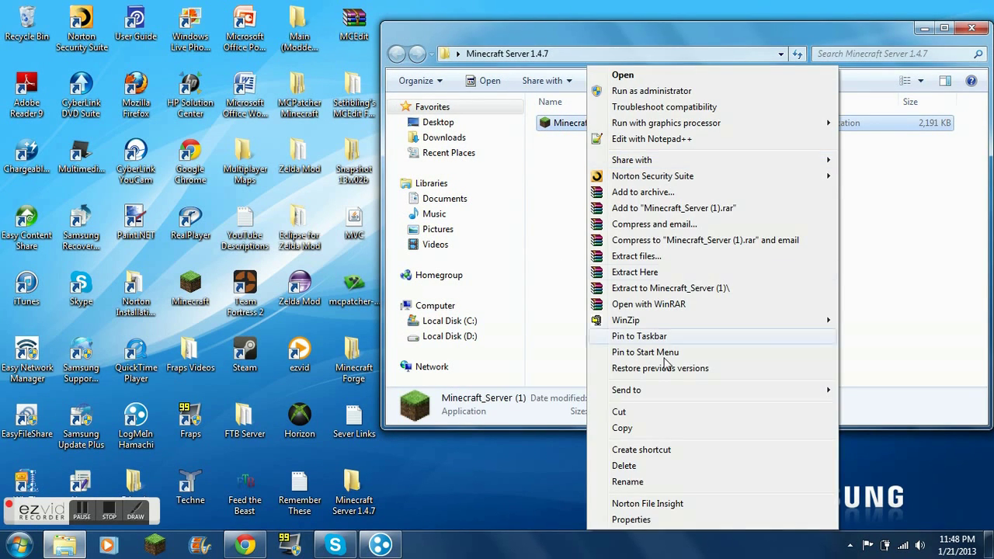
pyautogui.click(628, 482)
pyautogui.click(644, 130)
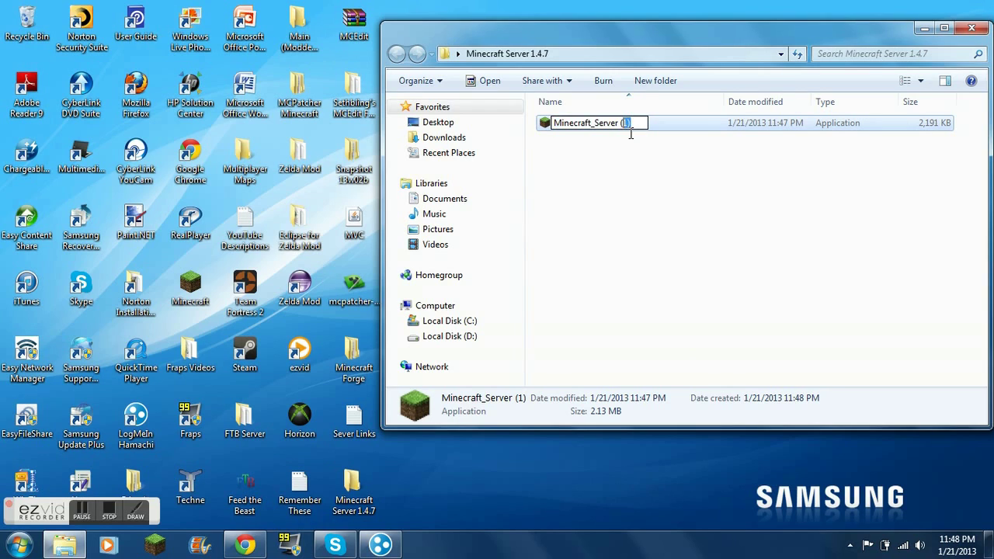
pyautogui.press('BackSpace')
pyautogui.press('Return')
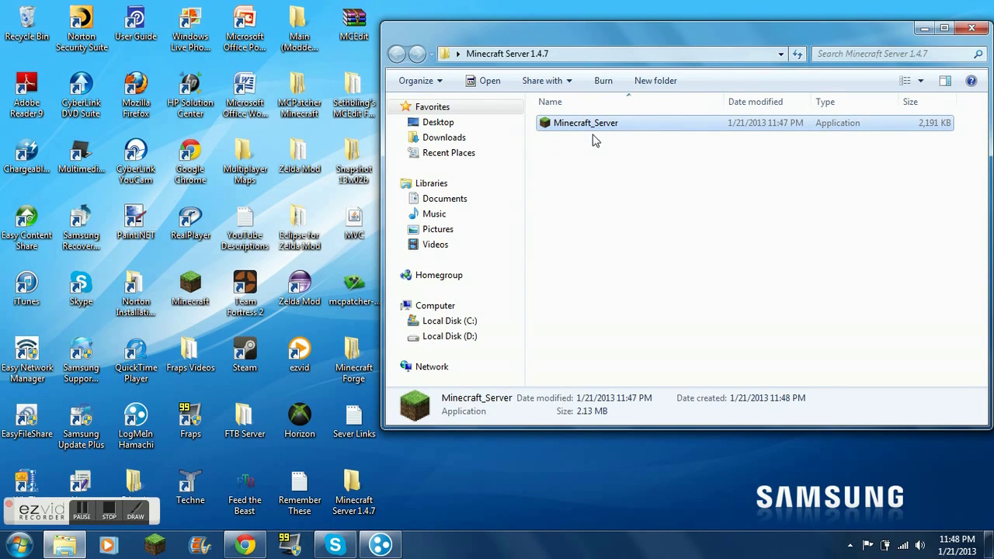
# - Run Minecraft_Server, allowing it past the security warning, so it generates its server files and world
pyautogui.doubleClick(594, 130)
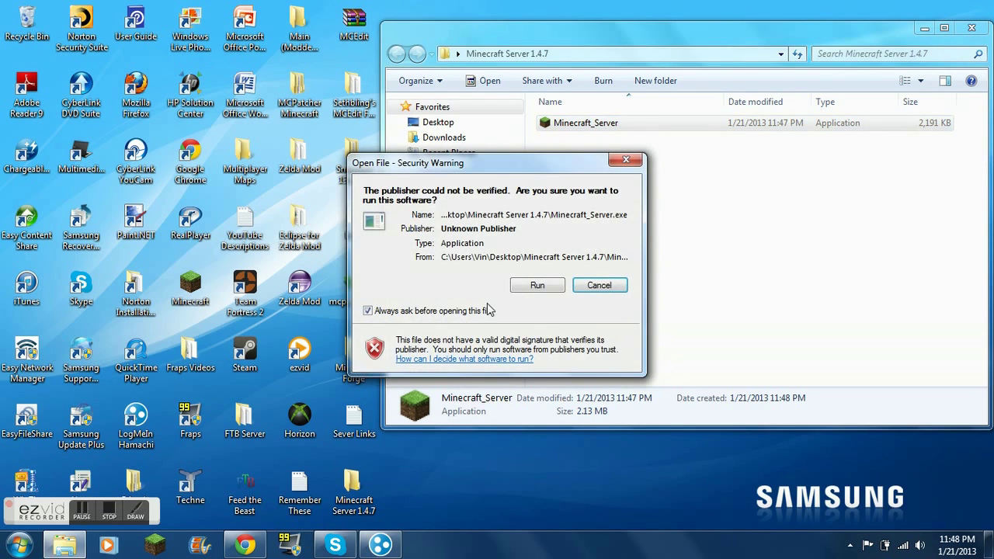
pyautogui.click(533, 289)
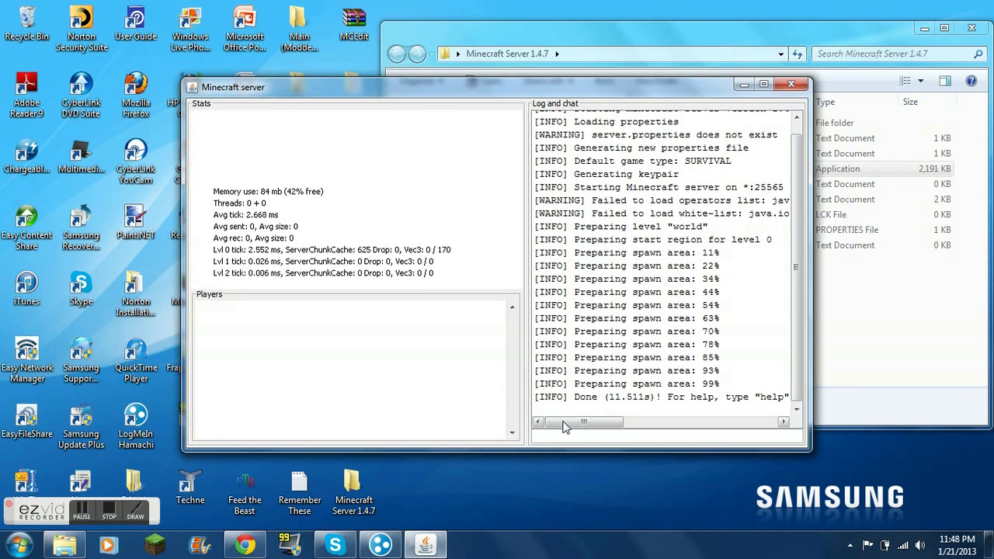
pyautogui.moveTo(577, 422)
pyautogui.mouseDown()
pyautogui.moveTo(617, 423)
pyautogui.moveTo(583, 422)
pyautogui.mouseUp()
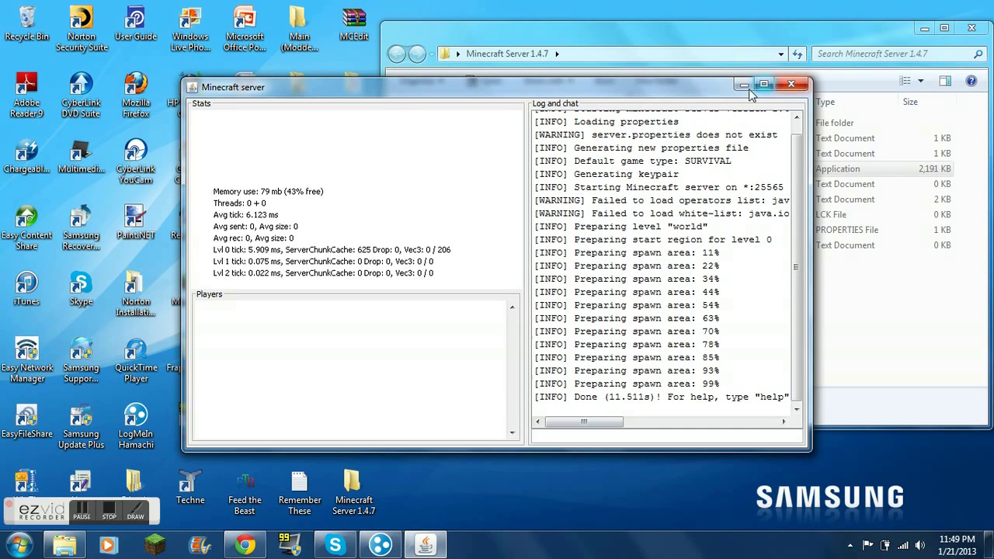
# - Check the generated files in the Minecraft Server 1.4.7 folder and close the running Minecraft server
pyautogui.click(812, 29)
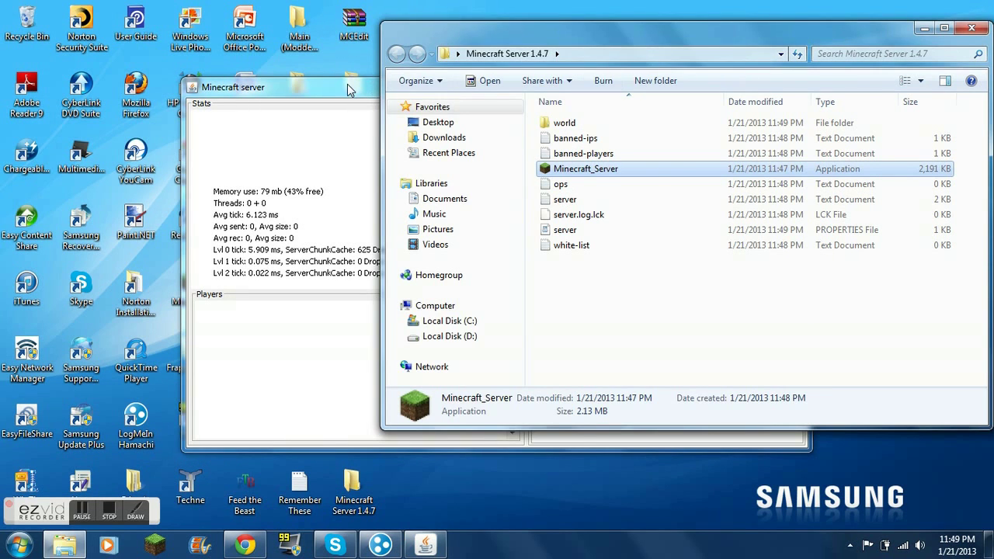
pyautogui.click(347, 84)
pyautogui.click(842, 40)
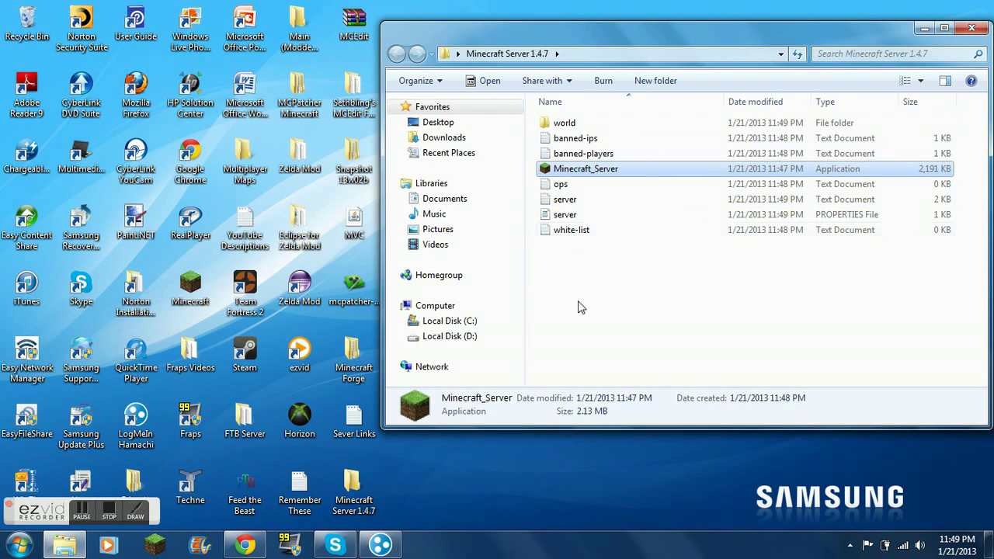
# - Look at the contents of the world folder and return to the Minecraft Server 1.4.7 folder
pyautogui.moveTo(726, 325); pyautogui.dragTo(678, 116)
pyautogui.click(636, 299)
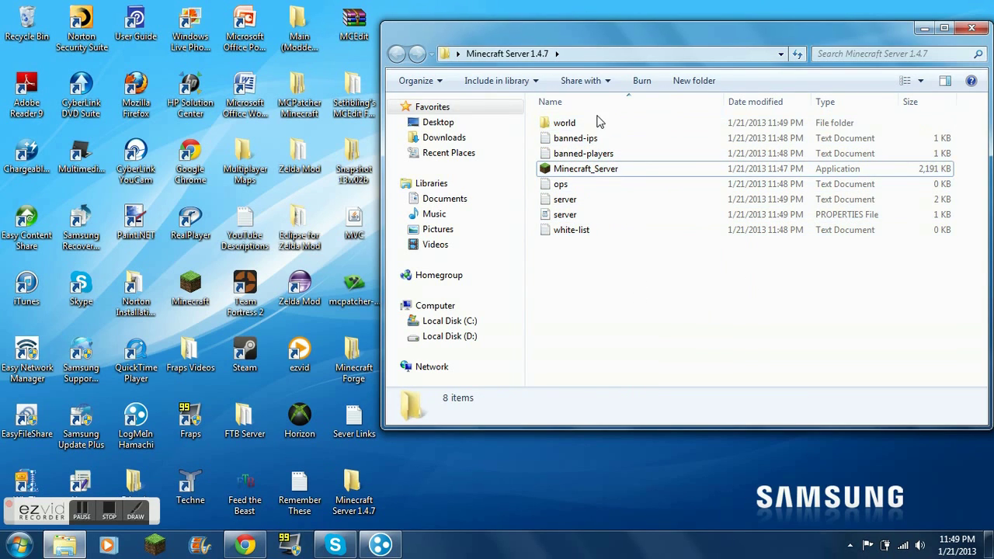
pyautogui.doubleClick(597, 123)
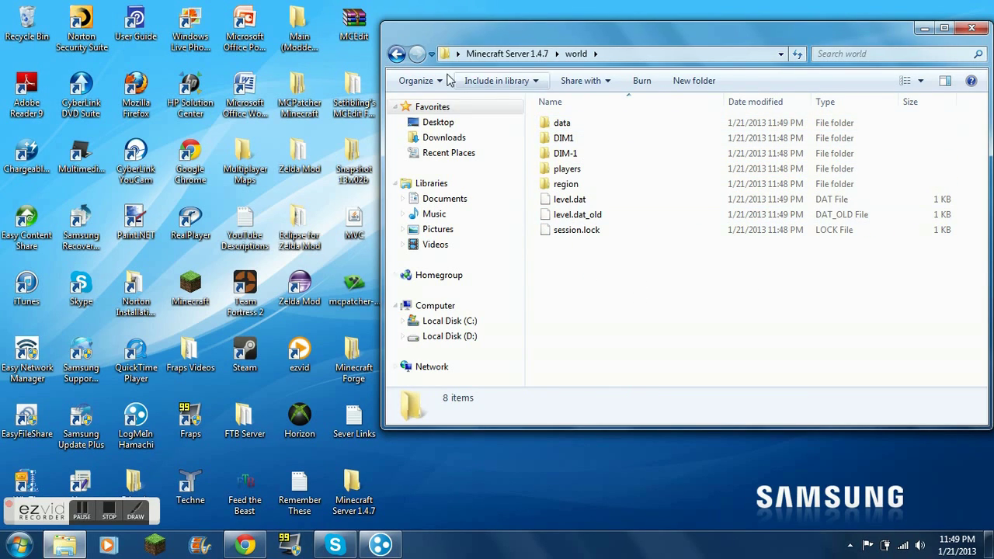
pyautogui.click(396, 53)
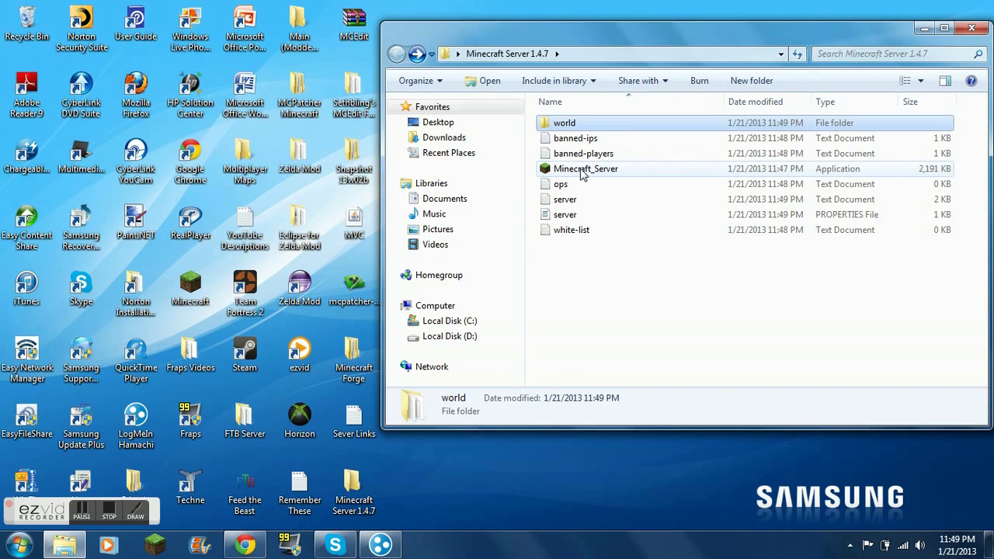
pyautogui.moveTo(577, 268); pyautogui.dragTo(619, 296)
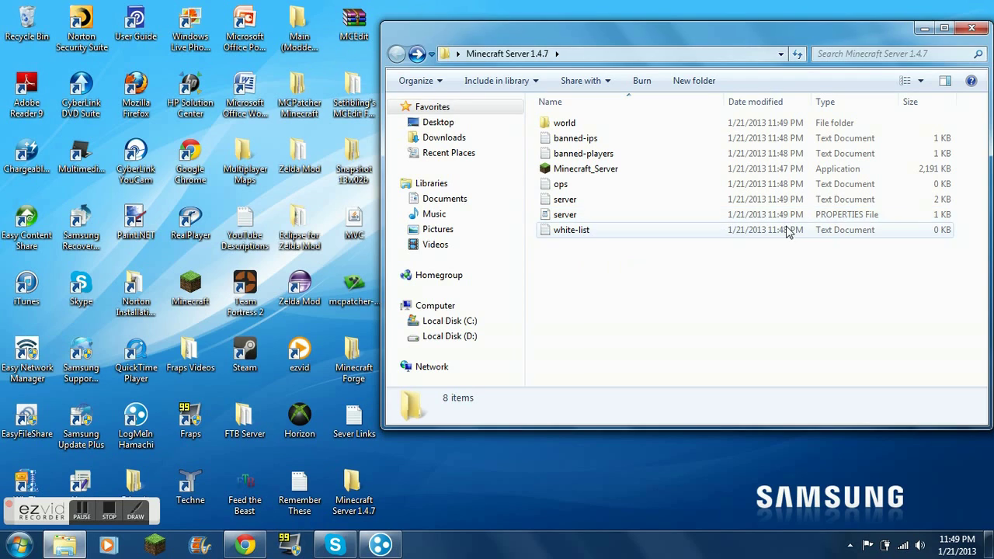
# - Open the server PROPERTIES file in WordPad, skim its entries and minimize the document
pyautogui.doubleClick(604, 214)
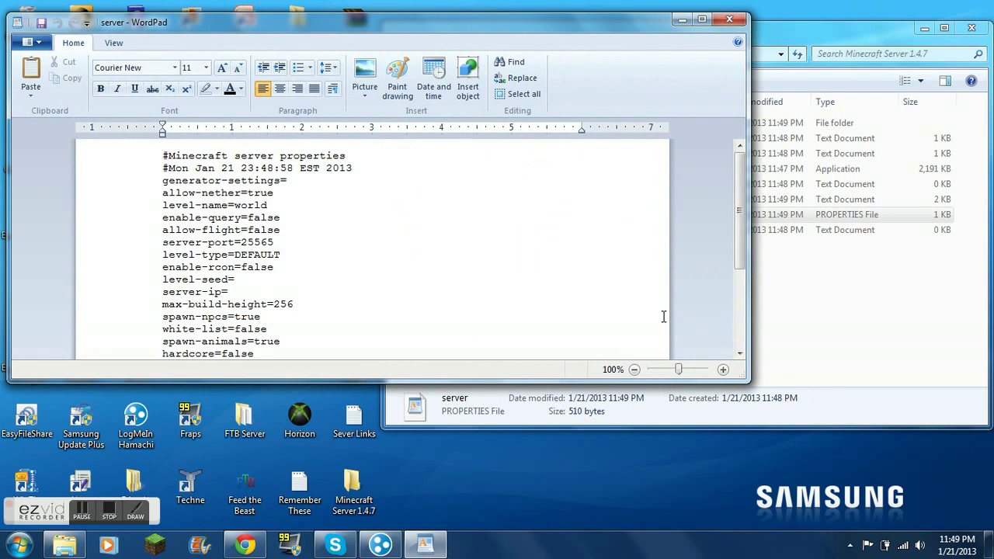
pyautogui.scroll(-4, 573, 294)
pyautogui.scroll(4, 573, 294)
pyautogui.click(681, 20)
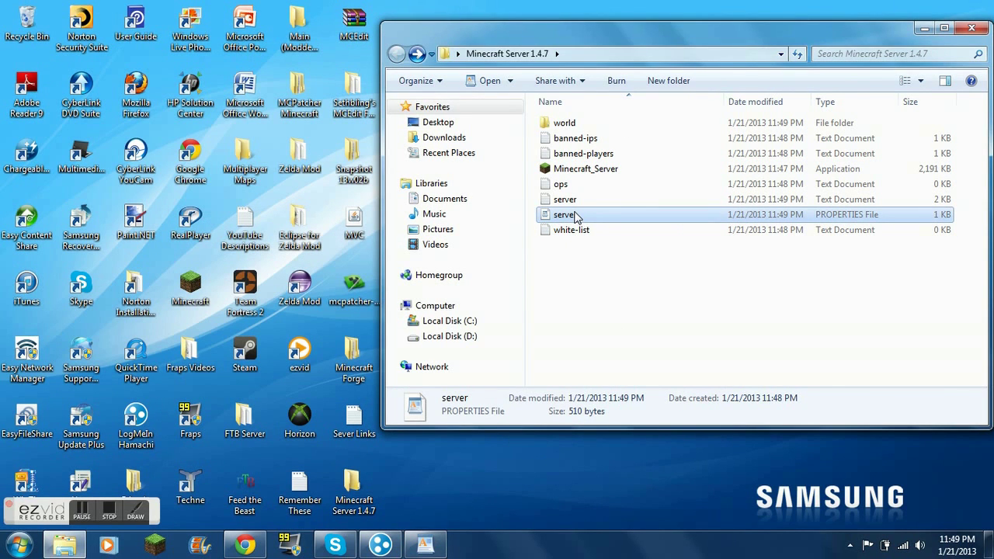
# - Bring the server properties document back up and read through its settings from generator-settings to motd
pyautogui.click(446, 511)
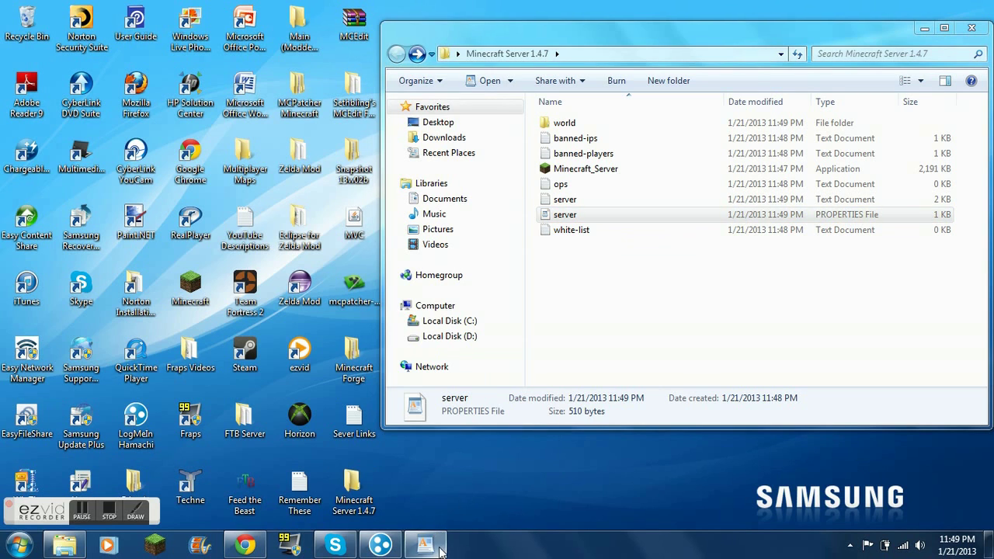
pyautogui.click(439, 549)
pyautogui.scroll(-5, 606, 253)
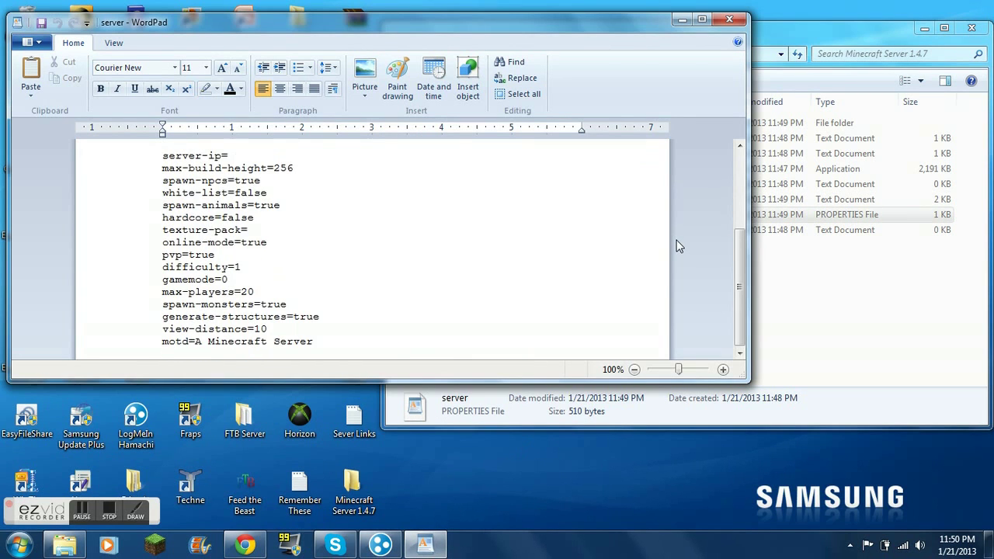
pyautogui.scroll(5, 676, 246)
pyautogui.click(680, 20)
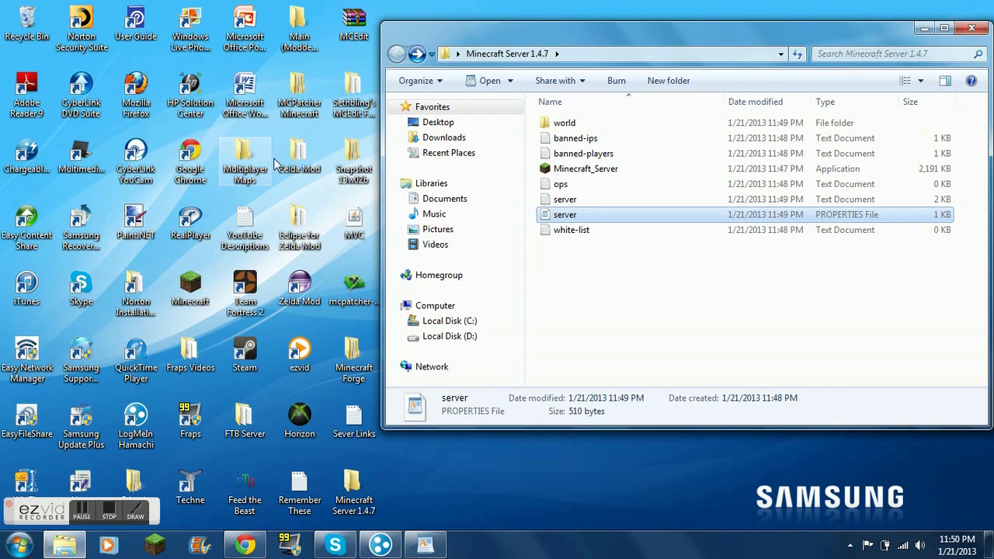
pyautogui.click(430, 547)
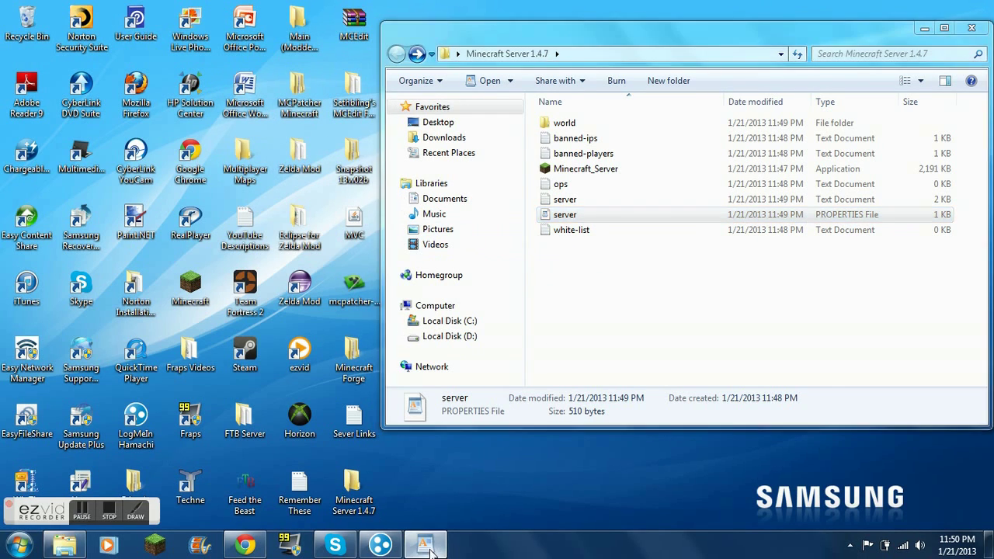
pyautogui.scroll(-4, 397, 210)
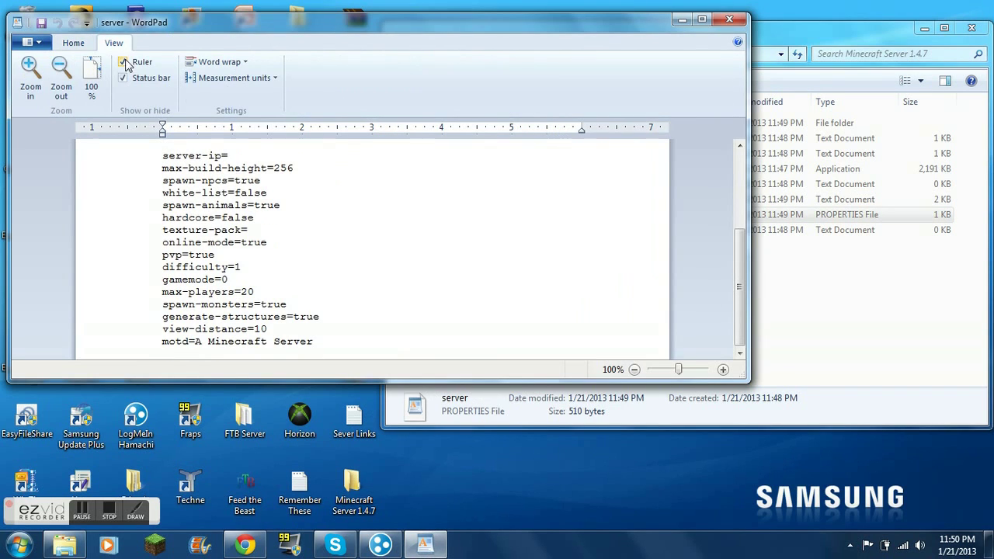
pyautogui.click(81, 44)
pyautogui.scroll(4, 394, 228)
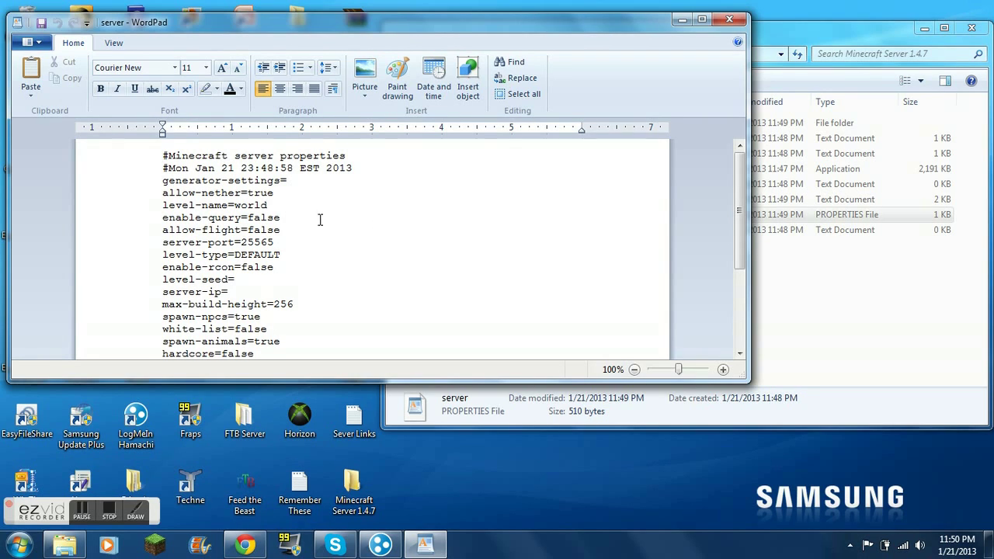
# - Compare the level-name entry with the world folder in Minecraft Server 1.4.7 and review the other server properties
pyautogui.click(857, 70)
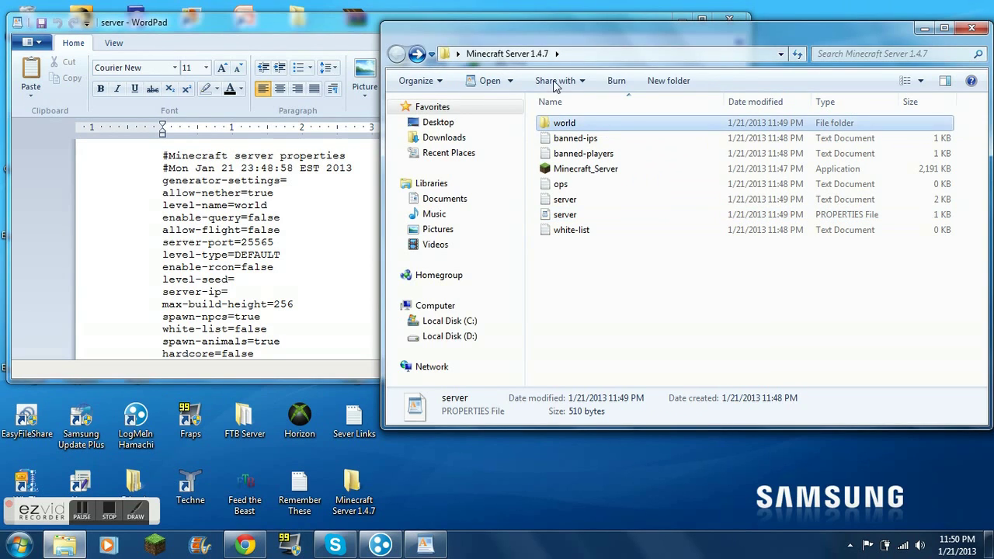
pyautogui.click(304, 24)
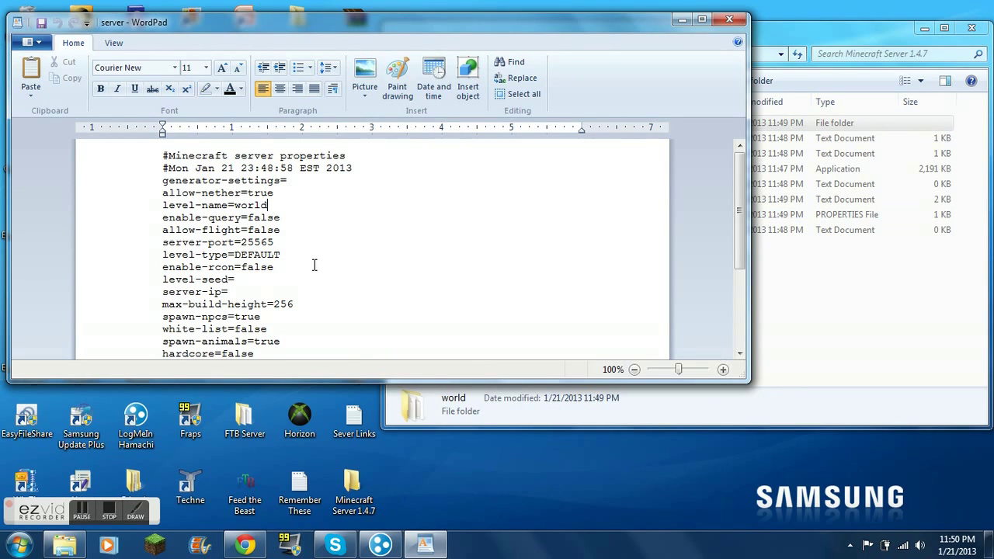
pyautogui.scroll(-1, 286, 233)
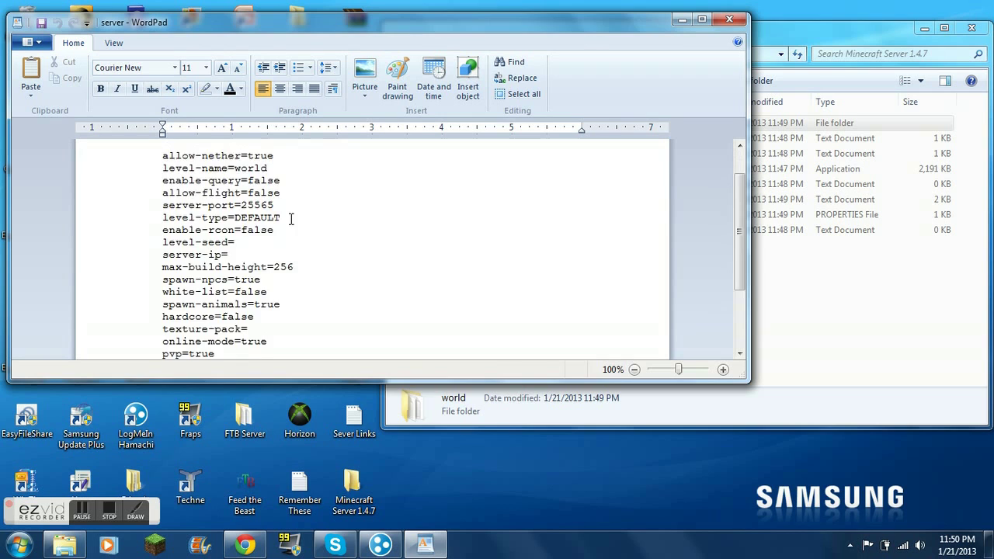
pyautogui.scroll(1, 294, 222)
pyautogui.scroll(-3, 304, 234)
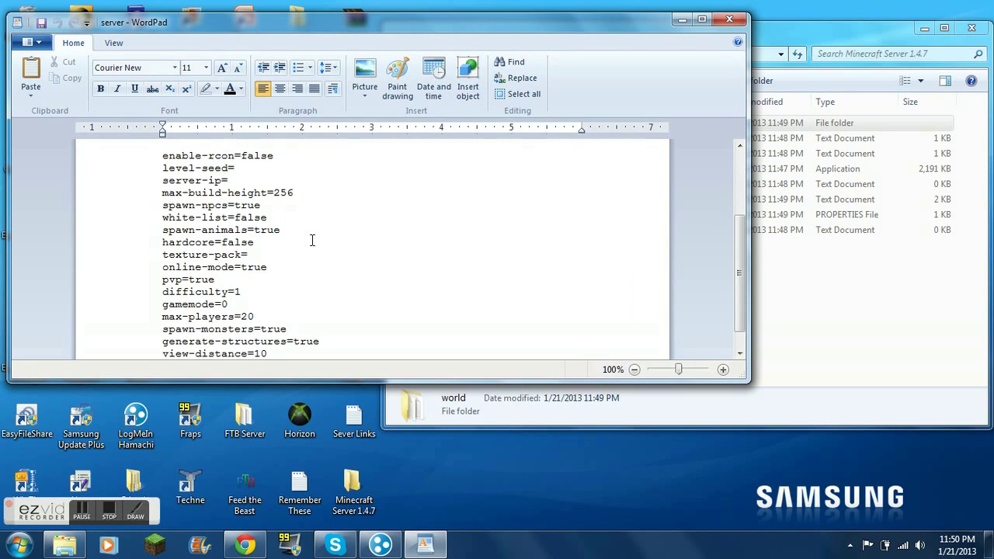
pyautogui.scroll(1, 311, 241)
pyautogui.scroll(-2, 319, 261)
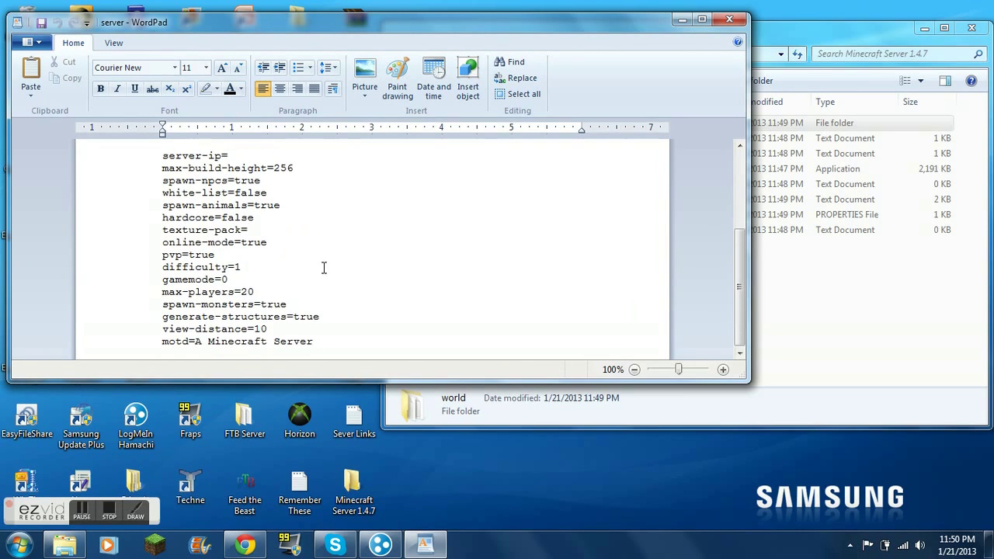
pyautogui.scroll(4, 384, 336)
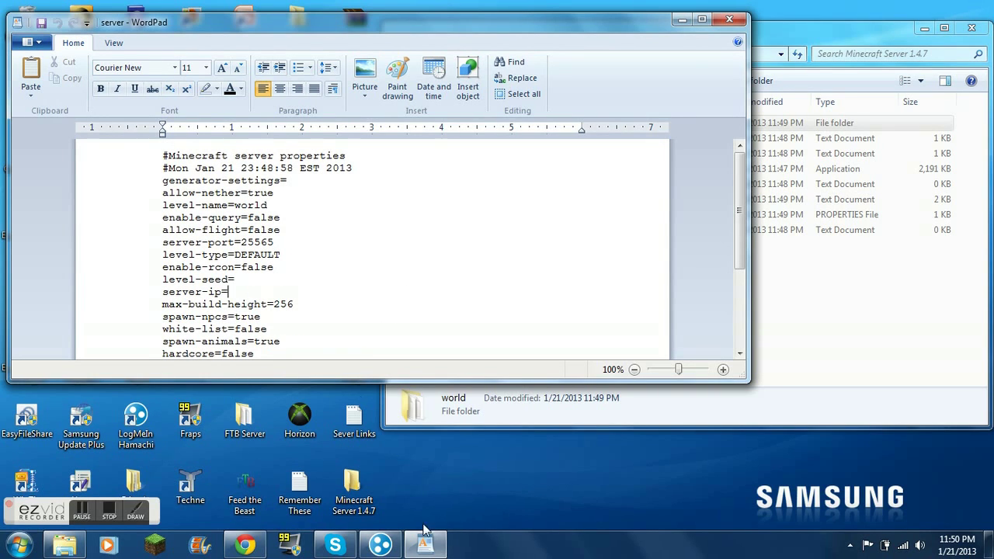
# - Switch to LogMeIn Hamachi, copy this computer's IPv4 address and minimize the Hamachi window
pyautogui.click(380, 545)
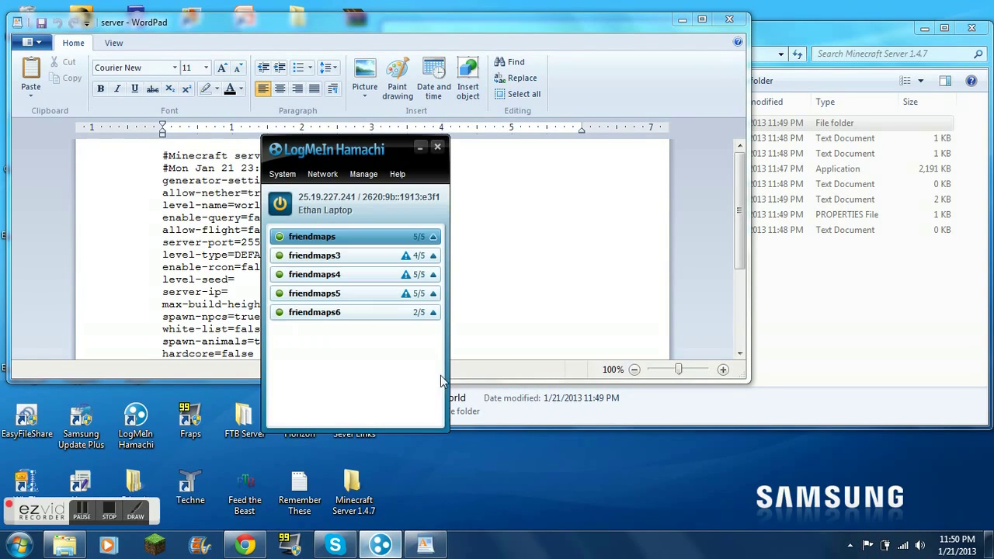
pyautogui.click(331, 199)
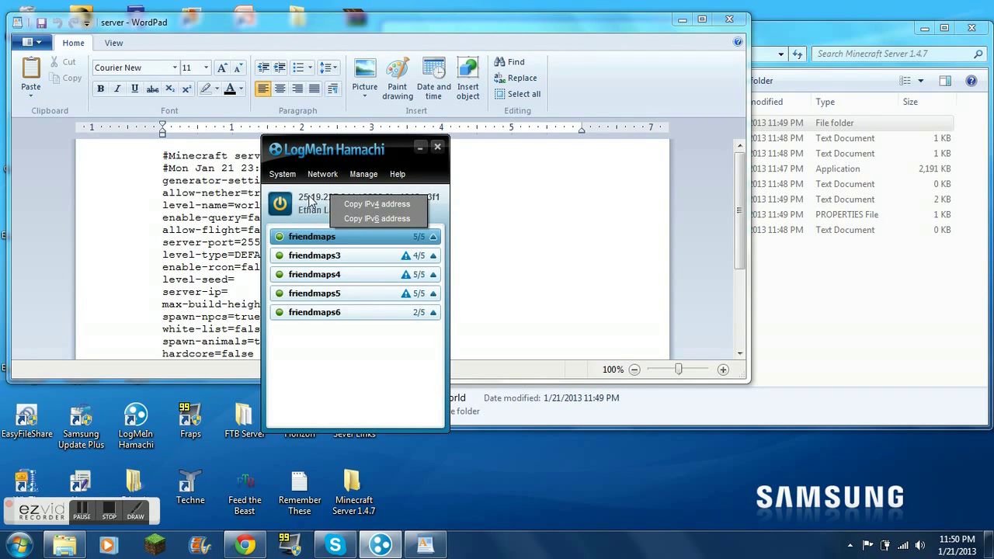
pyautogui.click(317, 206)
pyautogui.click(434, 224)
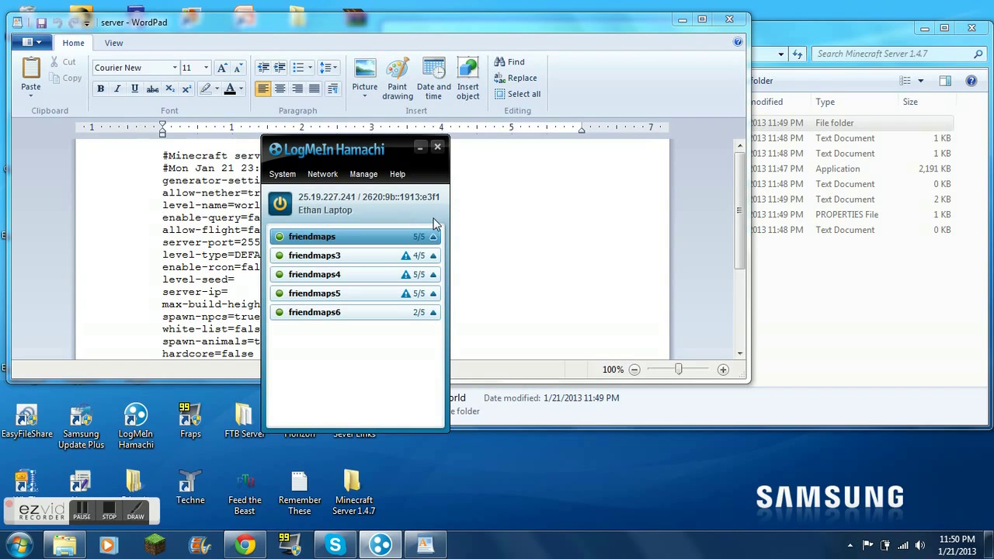
pyautogui.click(323, 208)
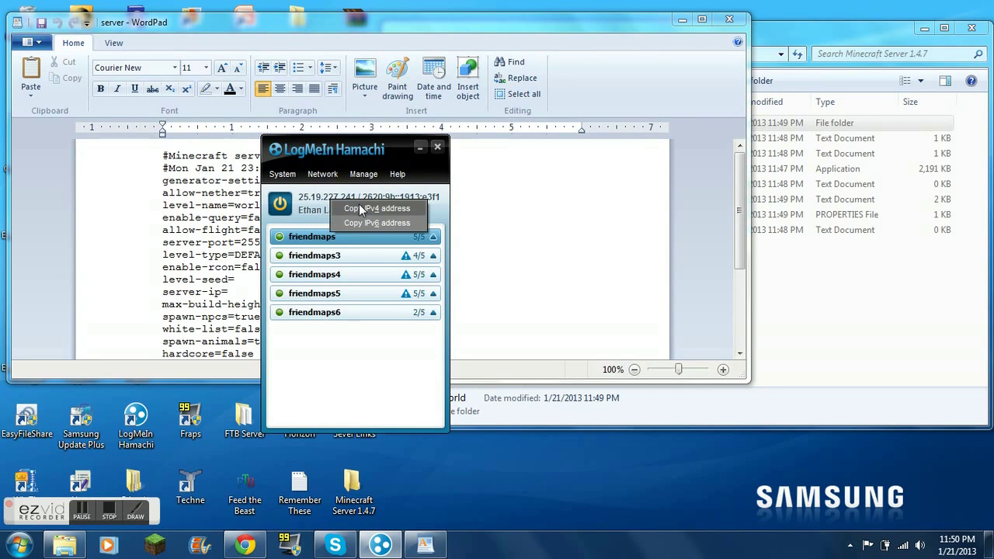
pyautogui.click(373, 208)
pyautogui.click(419, 148)
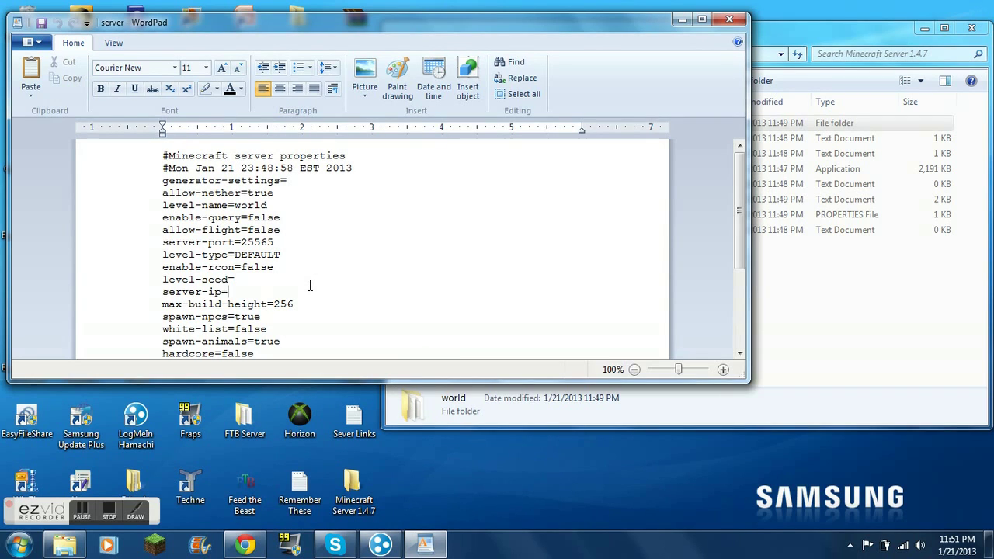
pyautogui.write('25.19.227.243')
pyautogui.scroll(-4, 312, 277)
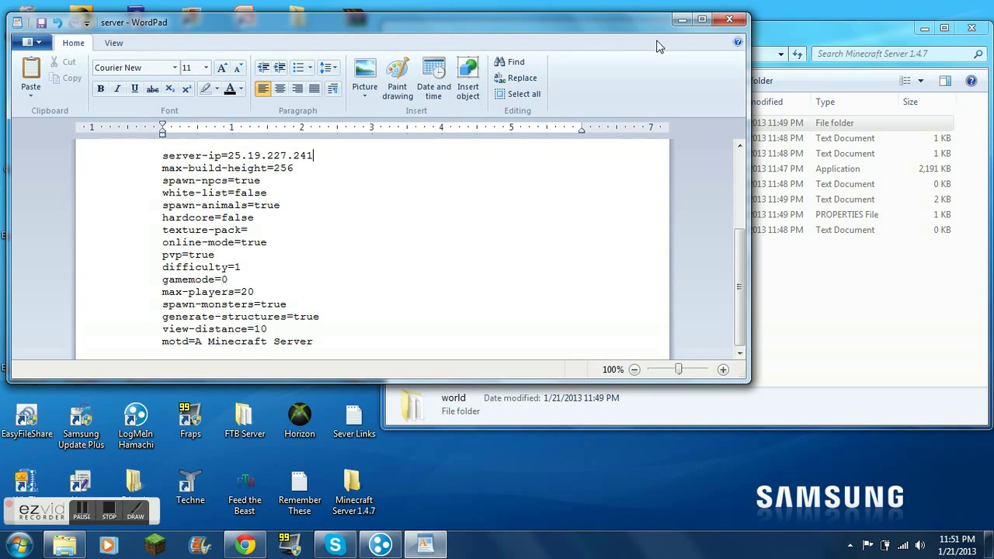
pyautogui.hotkey('ctrl', 's')
pyautogui.click(729, 18)
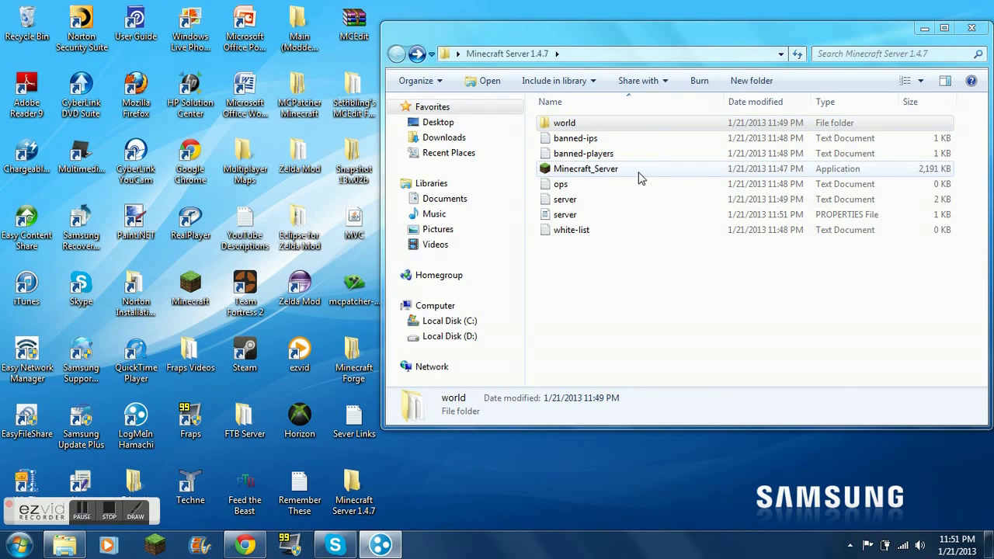
# - Run Minecraft_Server past the security warning, and minimize the server and folder windows once it has started
pyautogui.doubleClick(639, 170)
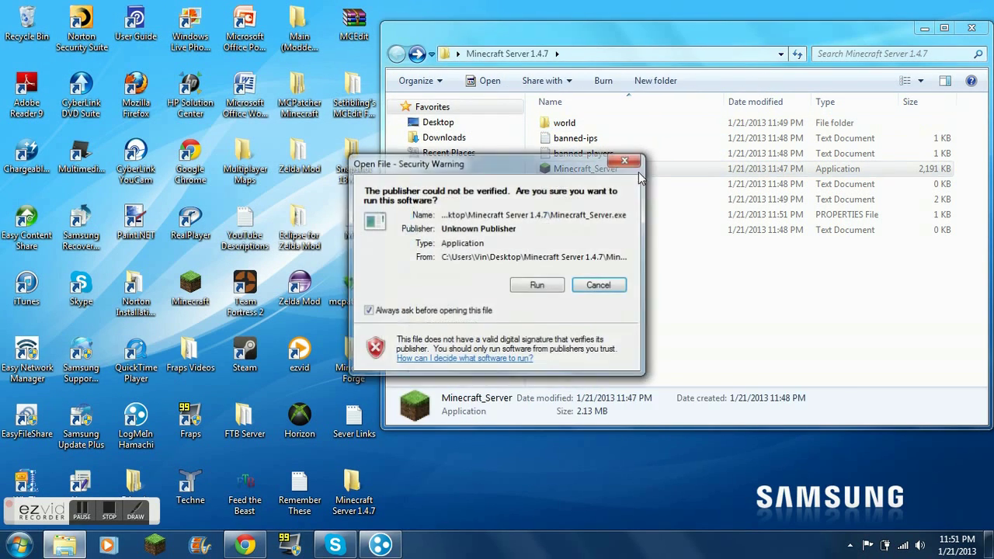
pyautogui.click(544, 289)
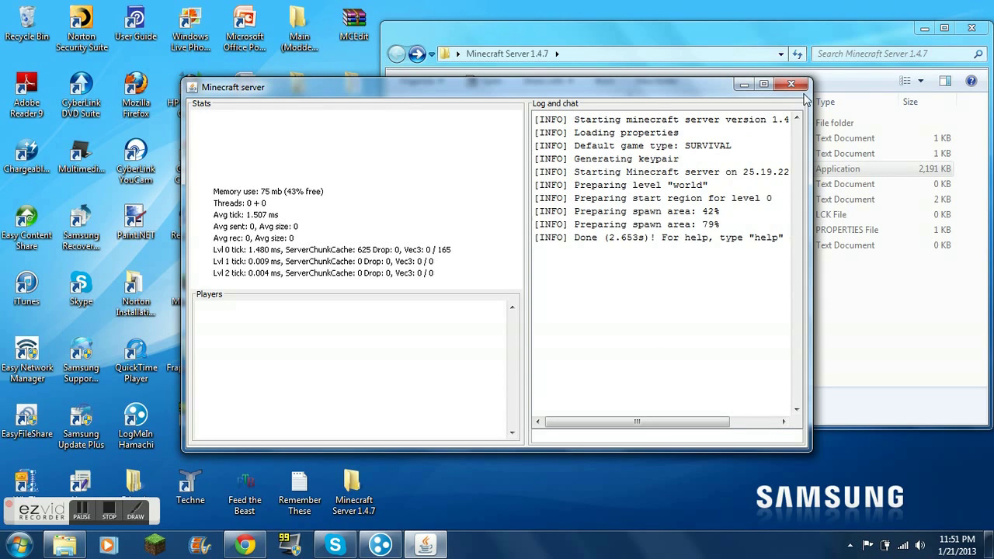
pyautogui.click(743, 84)
pyautogui.click(925, 28)
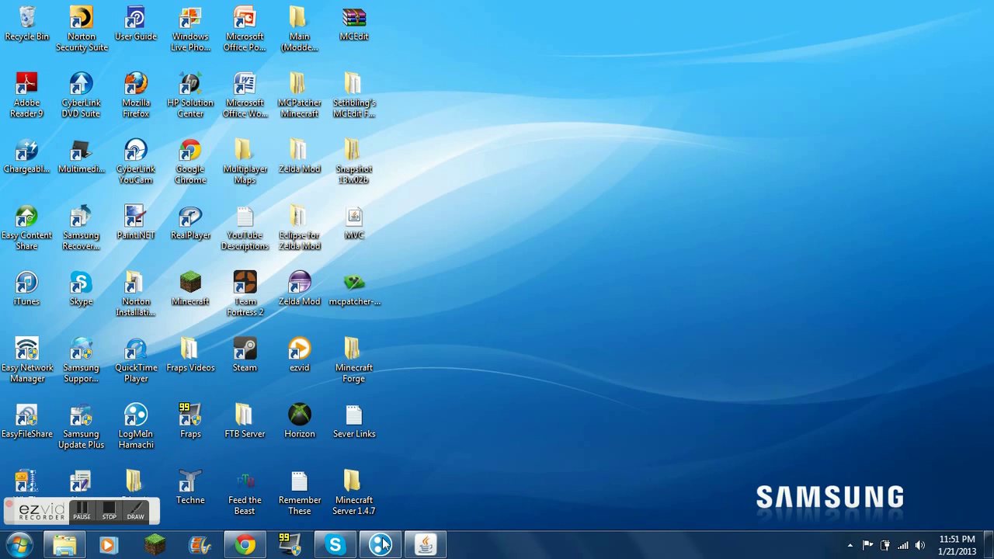
# - Copy the IPv4 address from LogMeIn Hamachi once more and minimize its window
pyautogui.click(380, 545)
pyautogui.click(339, 200)
pyautogui.click(342, 205)
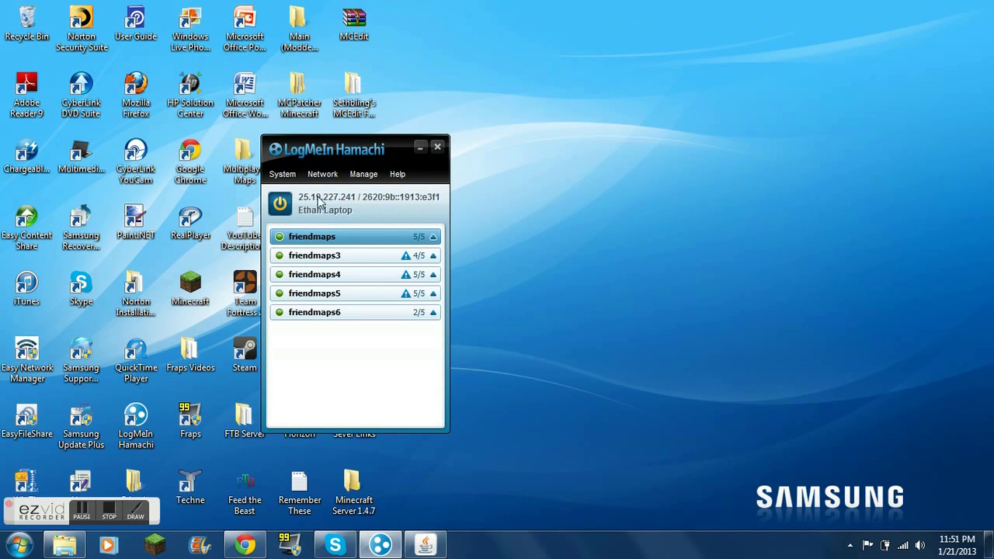
pyautogui.click(418, 149)
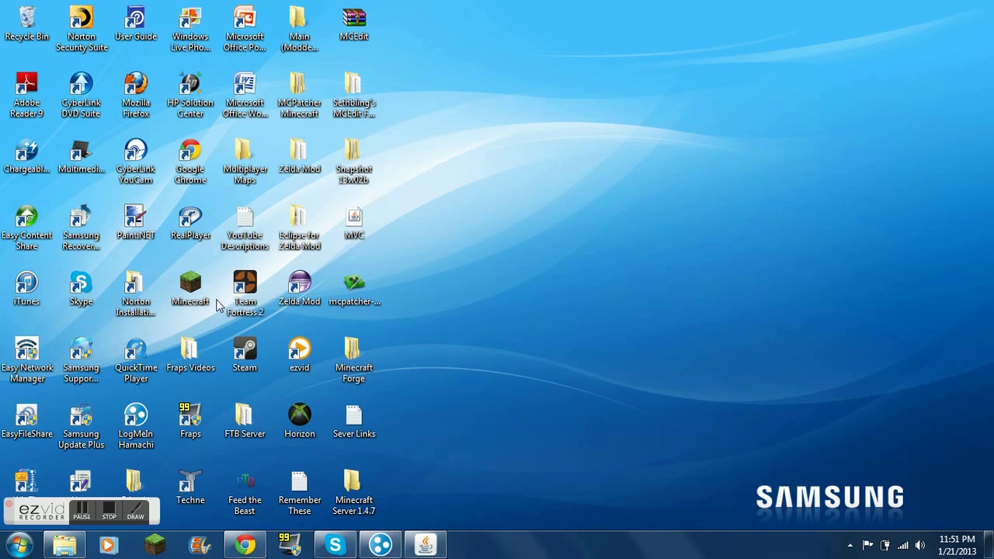
pyautogui.click(155, 545)
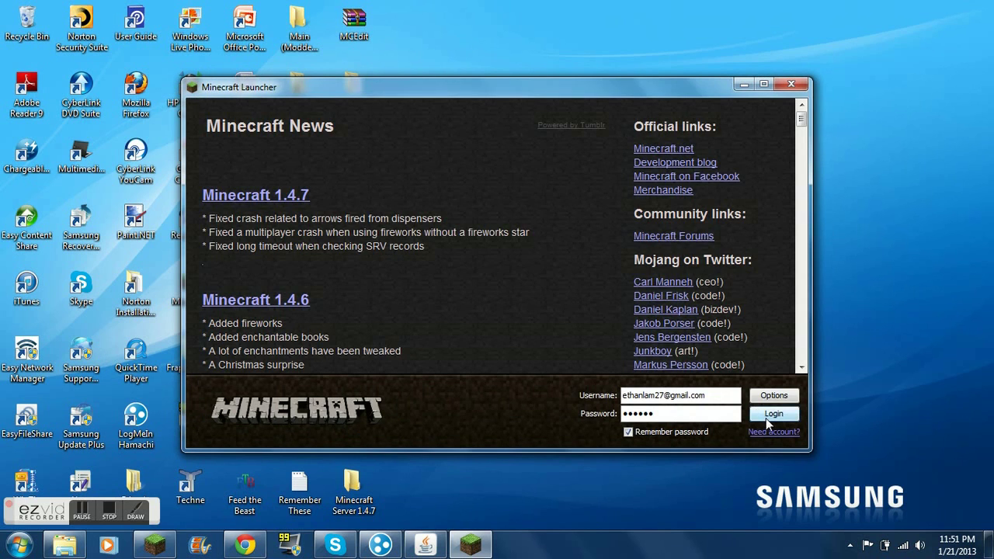
pyautogui.click(766, 417)
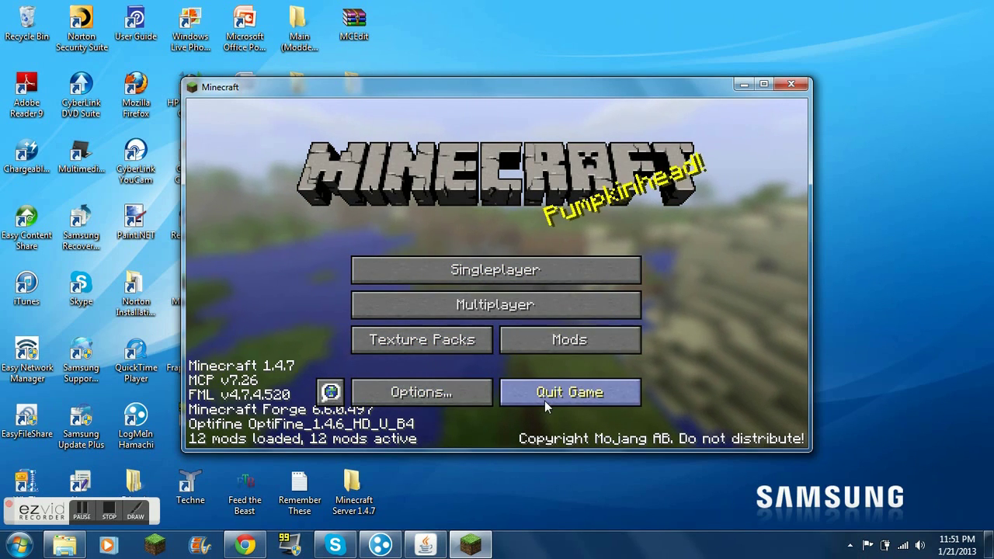
pyautogui.click(545, 401)
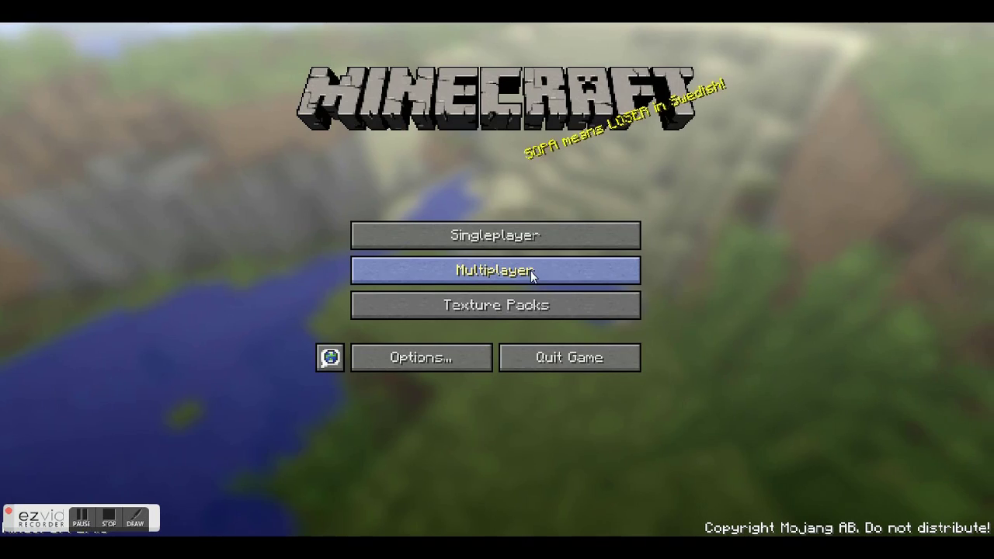
# - Open Minecraft's multiplayer server list
pyautogui.click(561, 270)
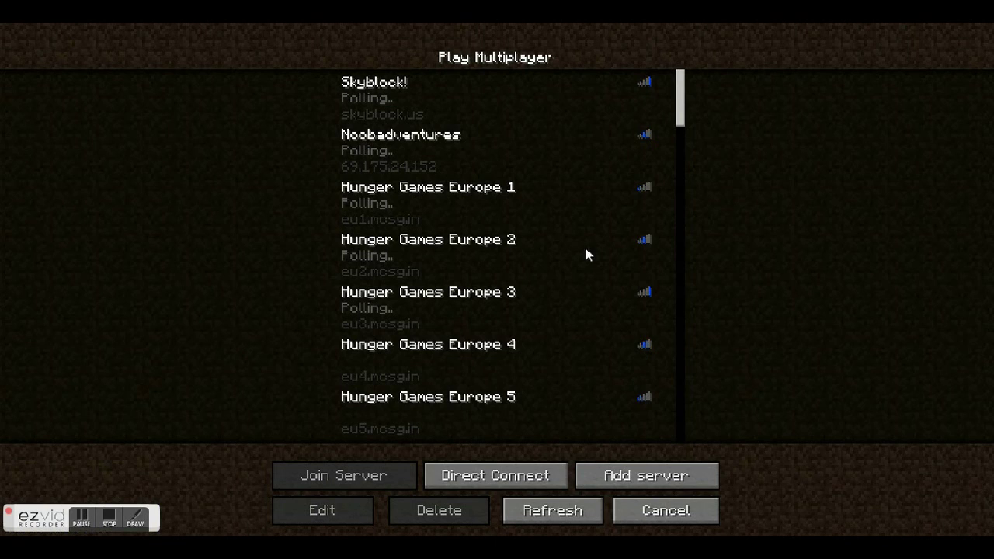
pyautogui.click(533, 471)
pyautogui.click(573, 369)
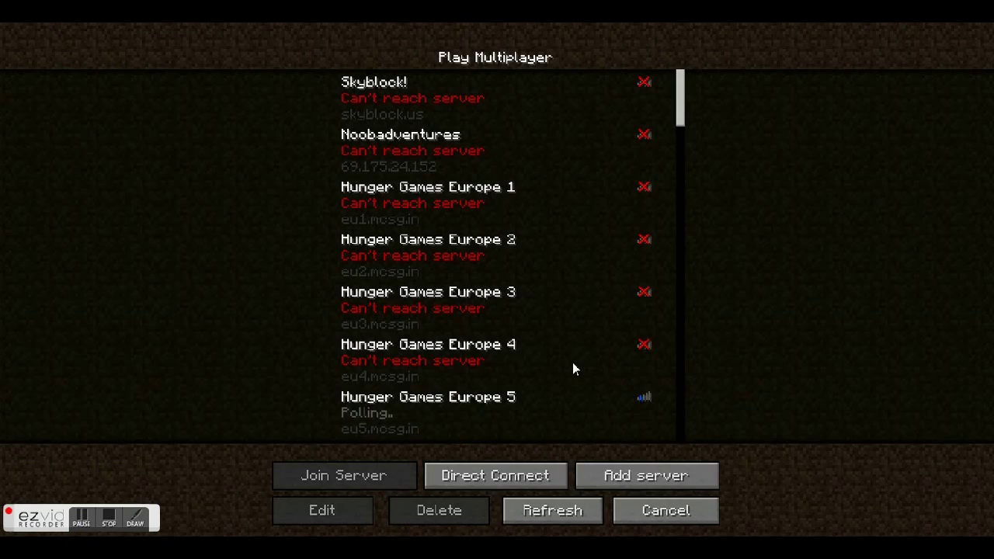
pyautogui.click(599, 479)
pyautogui.click(489, 361)
pyautogui.click(637, 466)
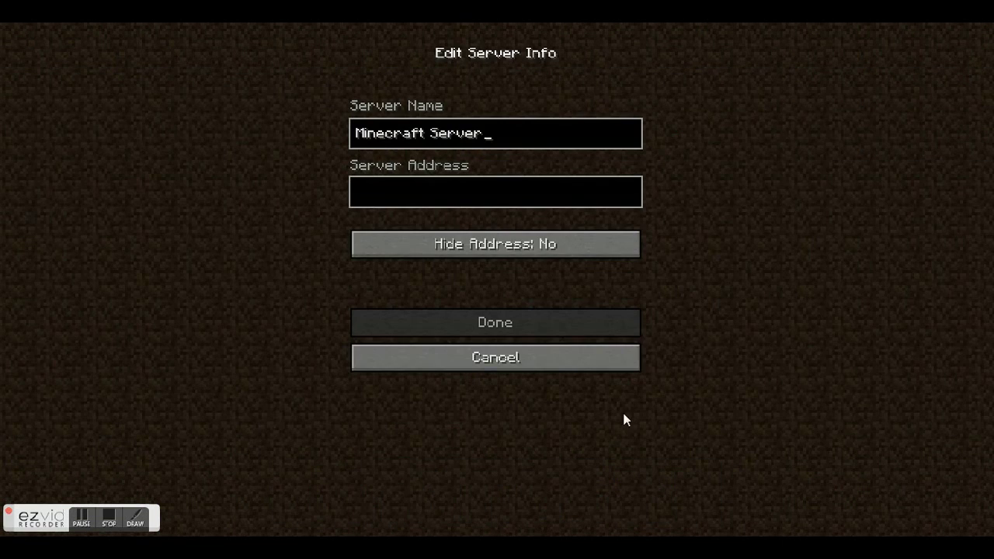
pyautogui.click(469, 366)
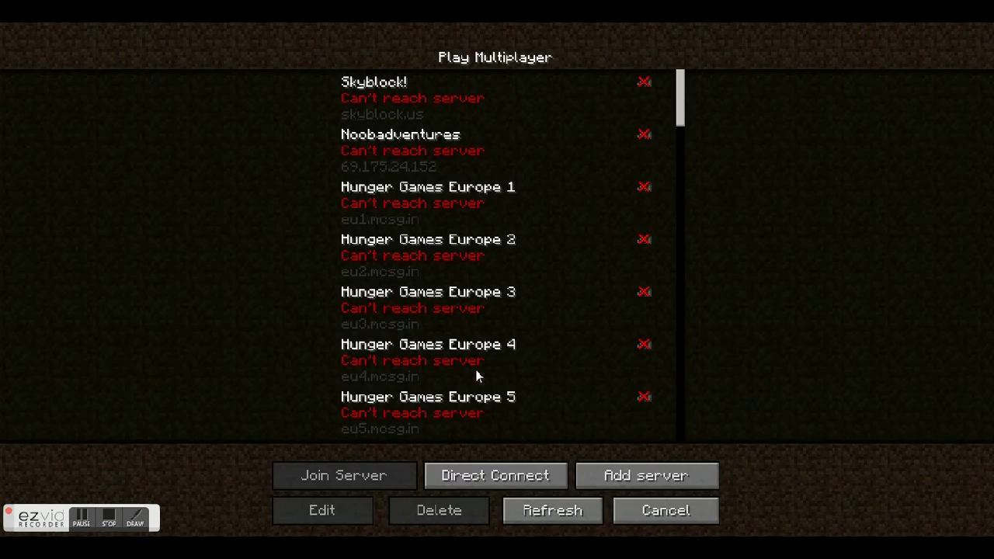
# - Join the server through a direct connection to the copied Hamachi address 25.19.227.241
pyautogui.click(499, 474)
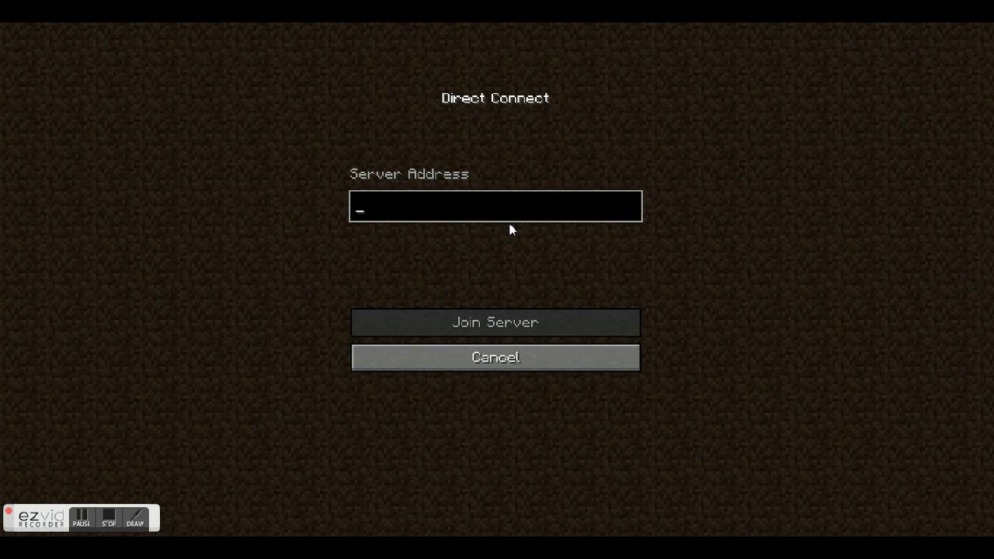
pyautogui.hotkey('ctrl', 'v')
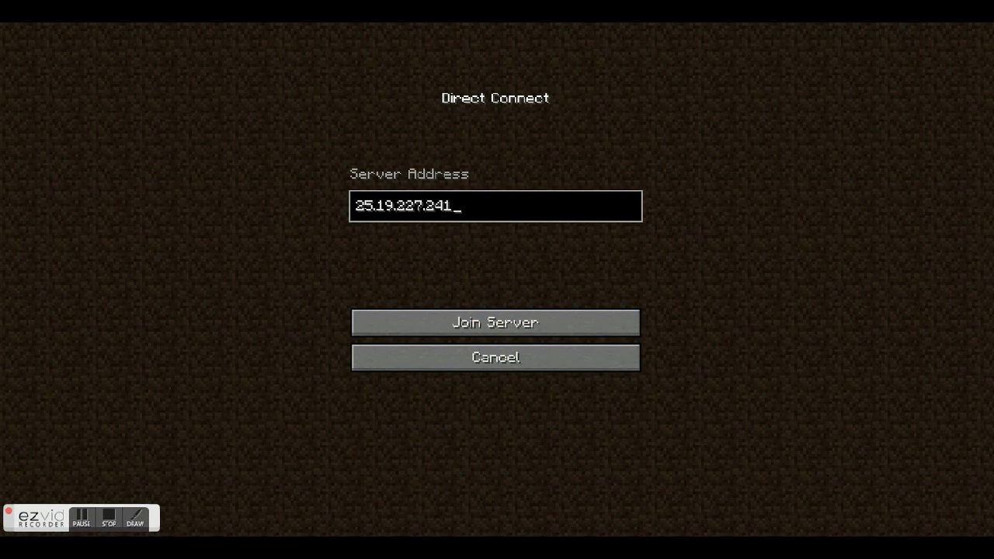
pyautogui.click(480, 323)
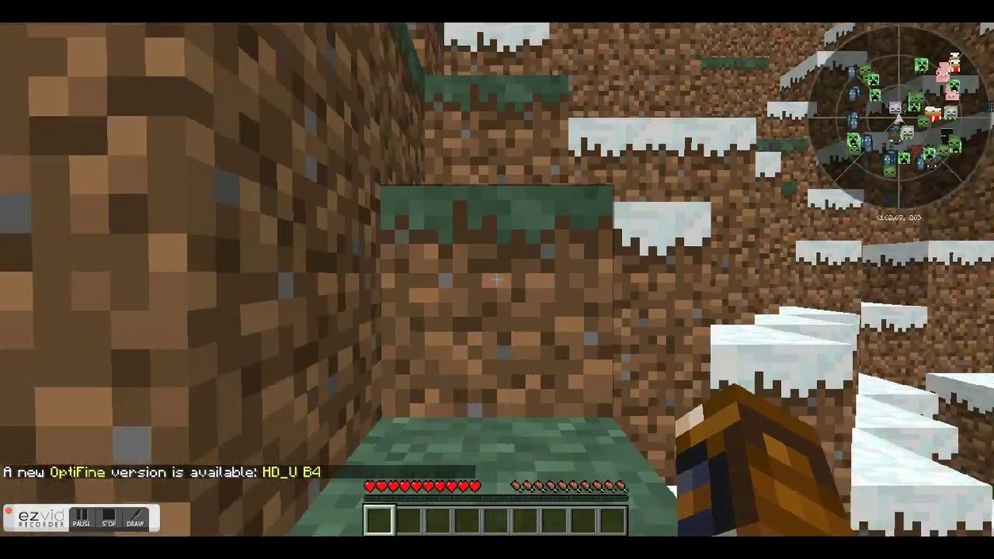
# - Walk and jump around the snowy hillside on the server to try out the world, and pause the game
pyautogui.press('w')
pyautogui.press('space')
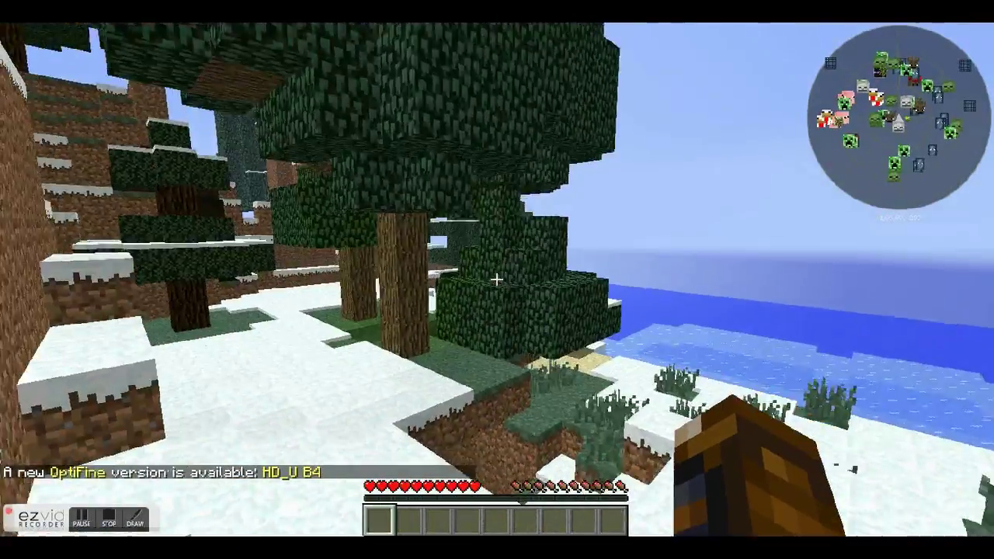
pyautogui.press('w')
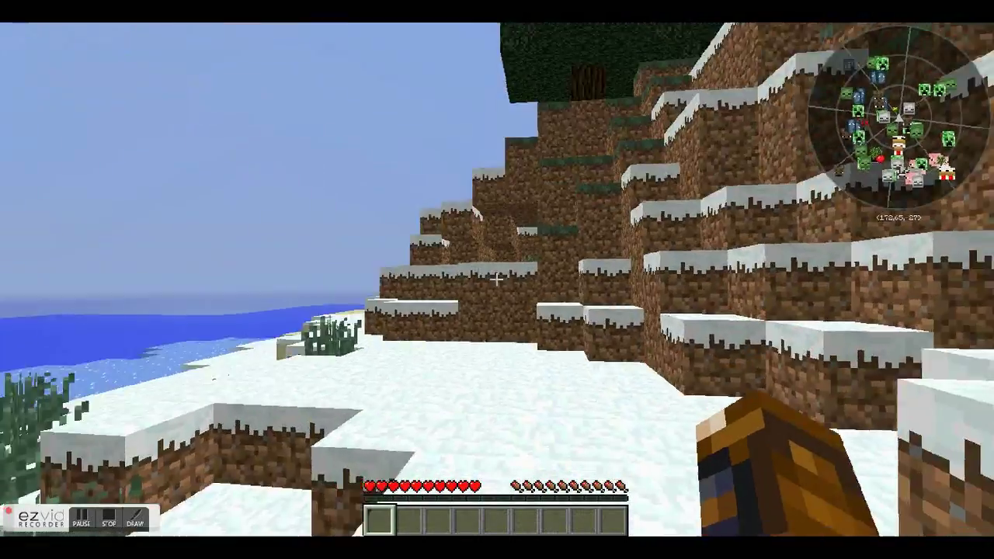
pyautogui.press('w')
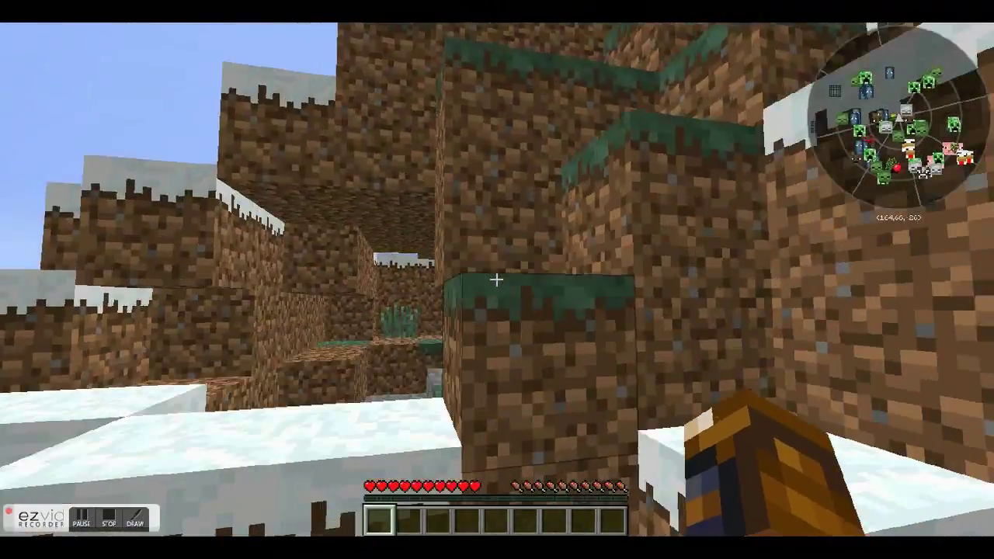
pyautogui.press('space')
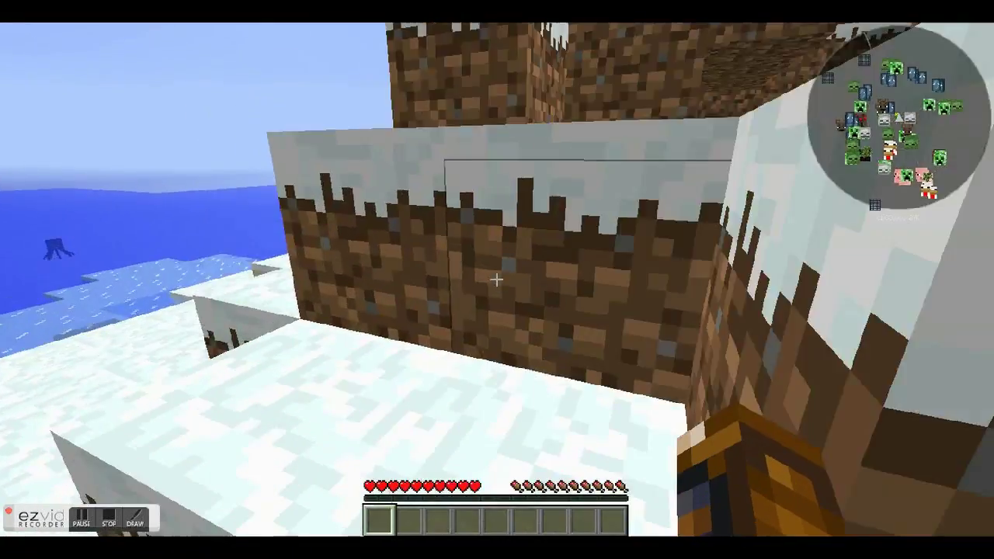
pyautogui.press('Escape')
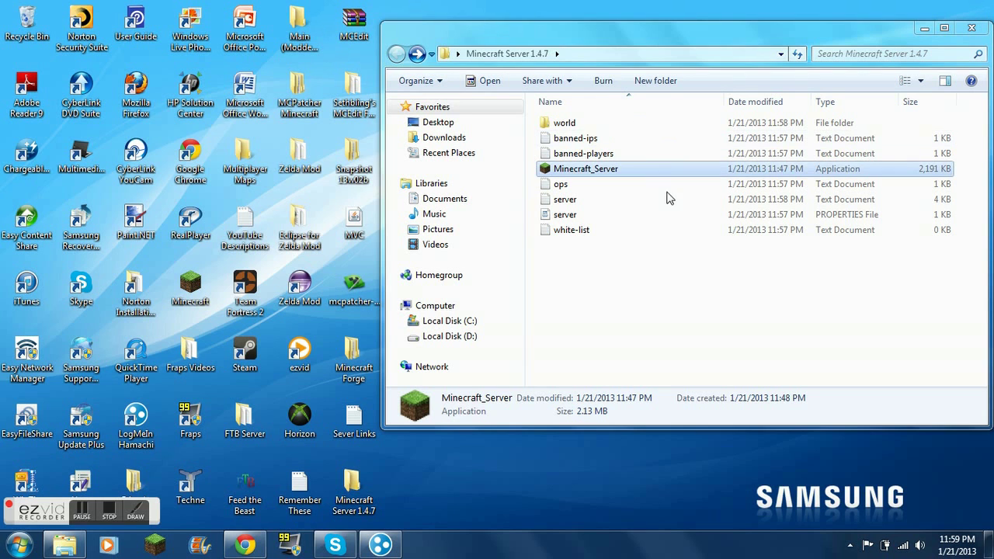
# - Open the ops text document in the server folder and examine its operator entry
pyautogui.doubleClick(562, 187)
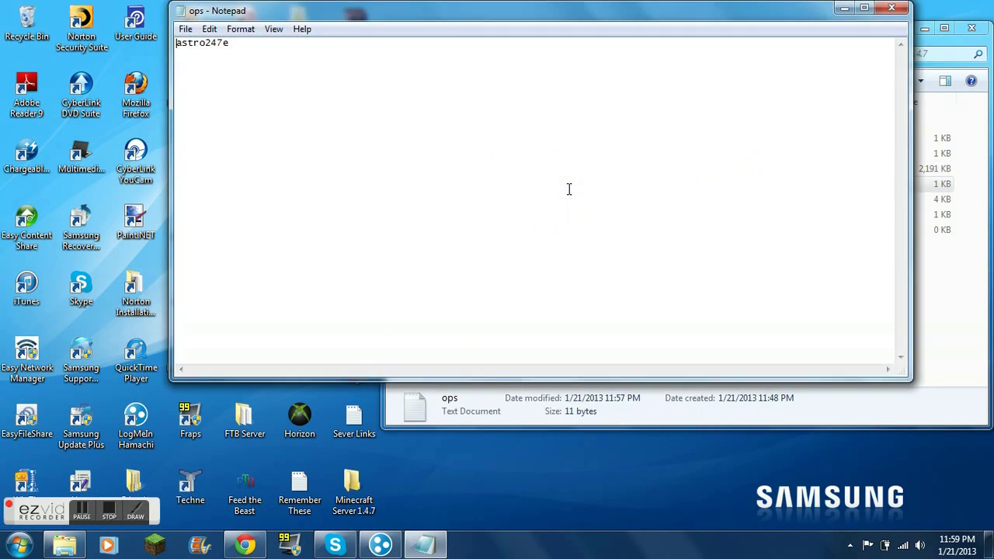
pyautogui.hotkey('ctrl', 'a')
pyautogui.click(275, 76)
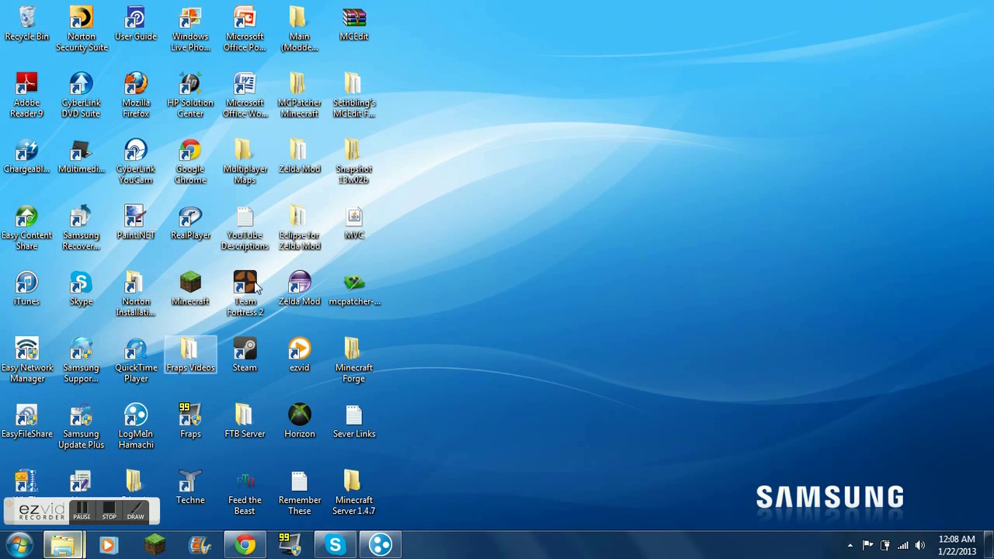
# - Open the roaming application data folder by searching for %appdata%
pyautogui.click(15, 546)
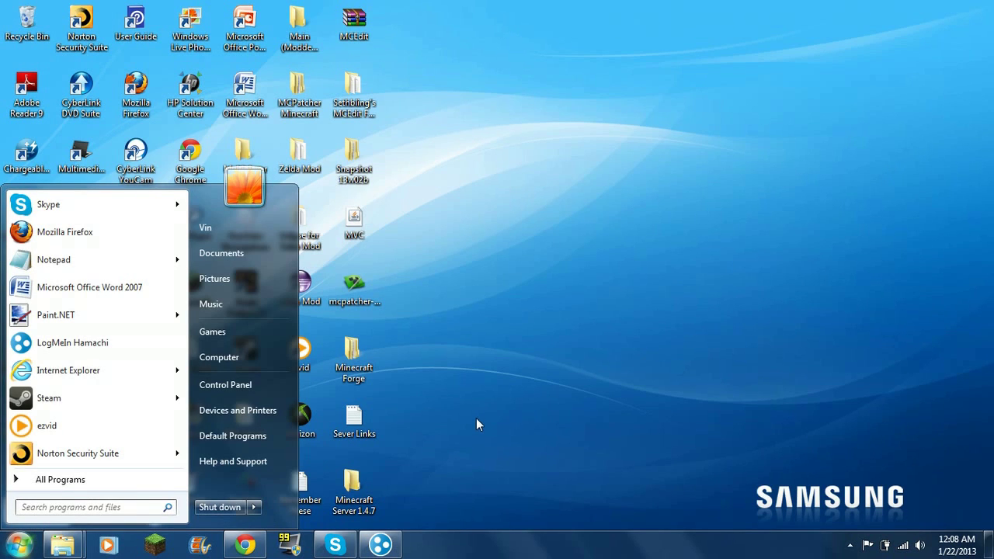
pyautogui.write('%a')
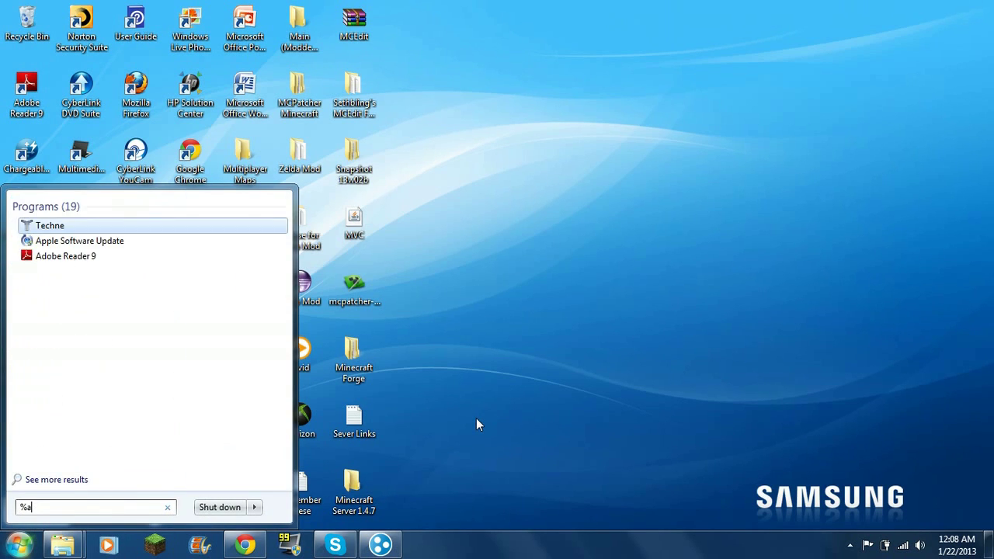
pyautogui.write('ppdat')
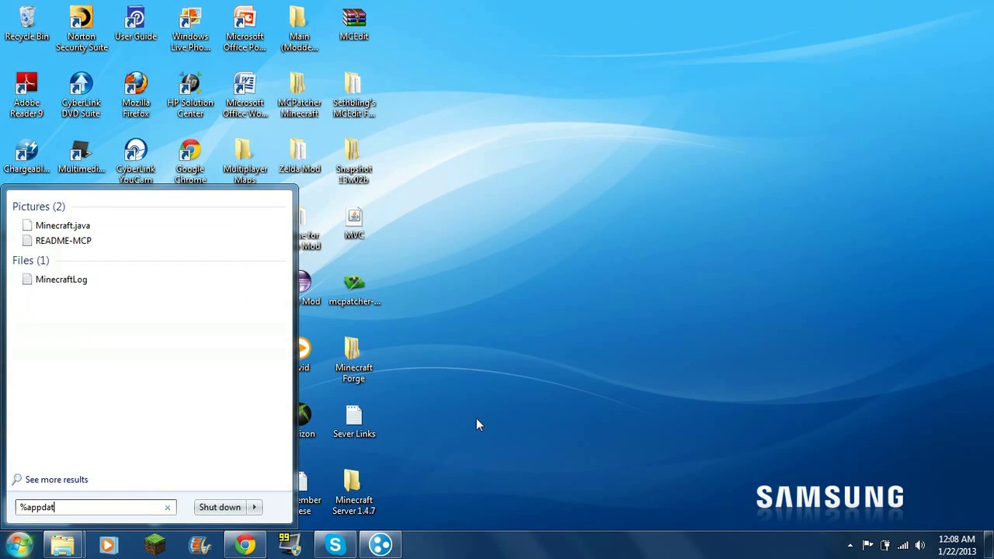
pyautogui.write('a%')
pyautogui.press('Return')
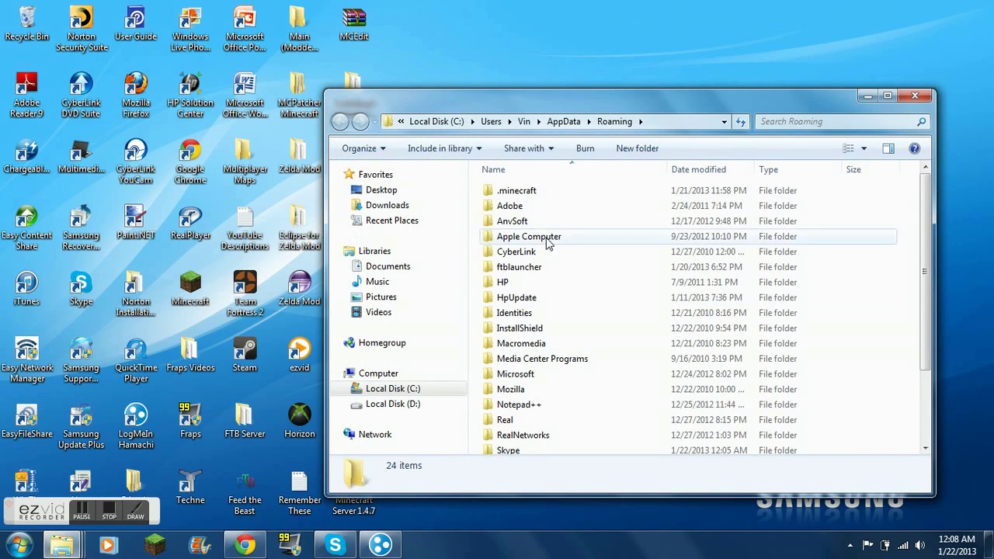
# - Go into .minecraft and its saves folder, look through the saved worlds and close the window
pyautogui.doubleClick(533, 197)
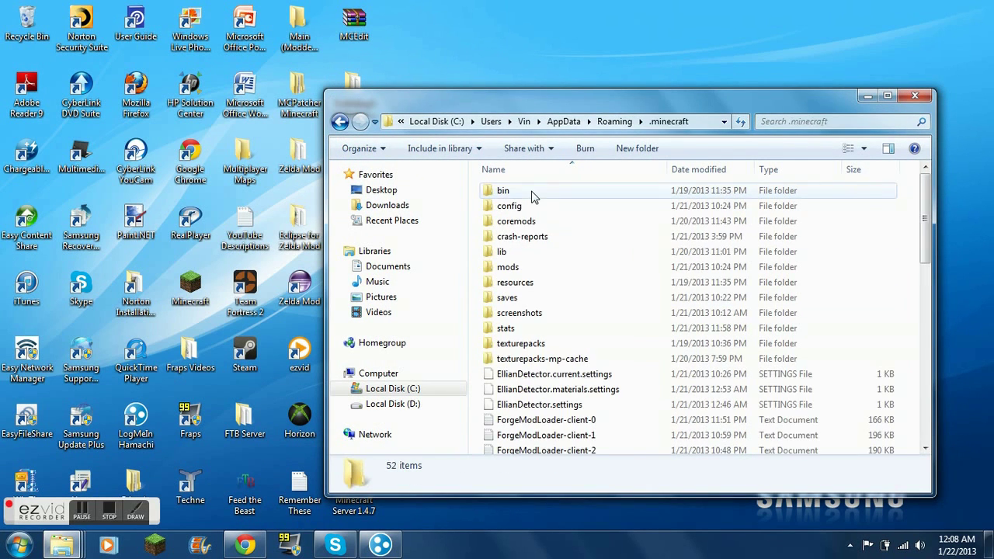
pyautogui.doubleClick(527, 302)
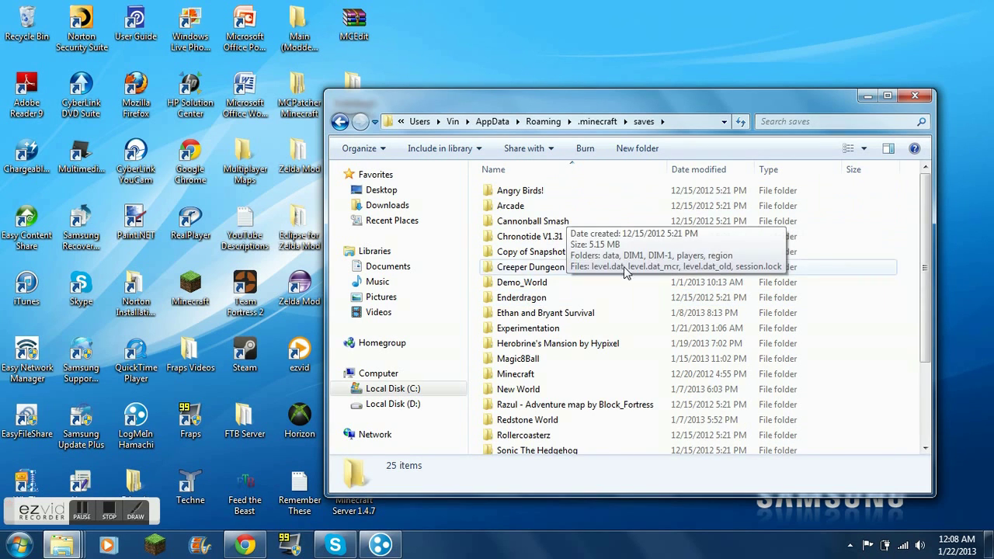
pyautogui.scroll(-3, 711, 308)
pyautogui.scroll(3, 590, 357)
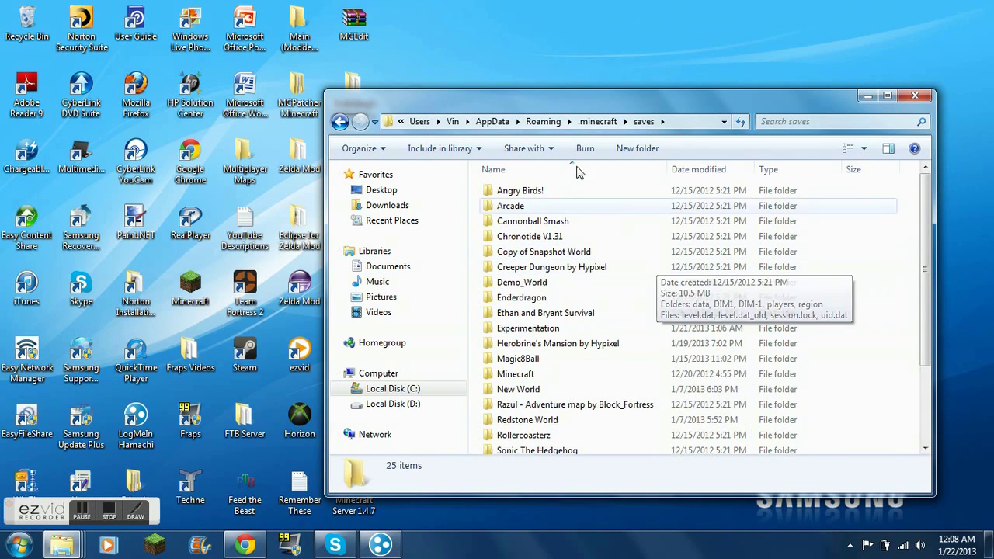
pyautogui.click(915, 98)
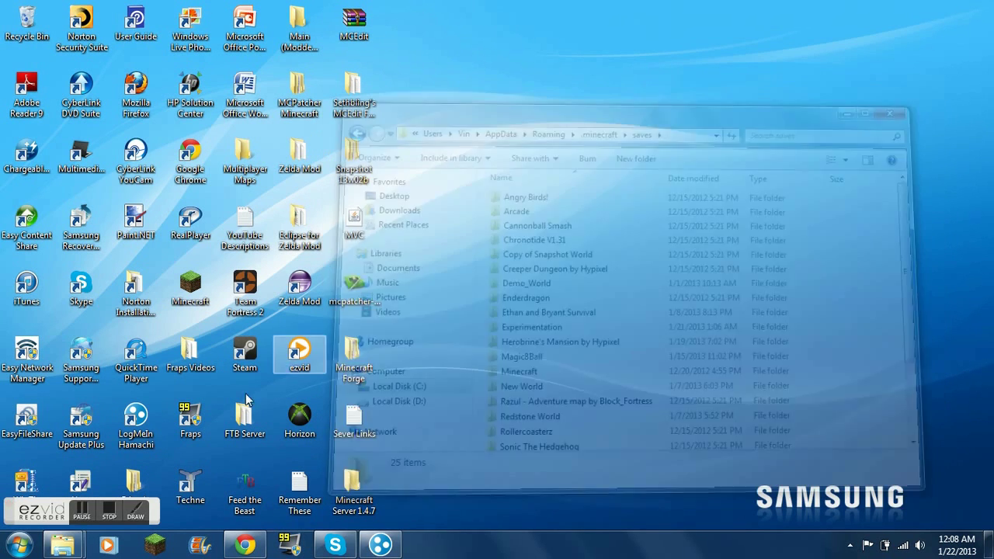
# - Bring up the Minecraft Server 1.4.7 folder, check its contents and minimize it
pyautogui.moveTo(68, 555)
pyautogui.click(133, 477)
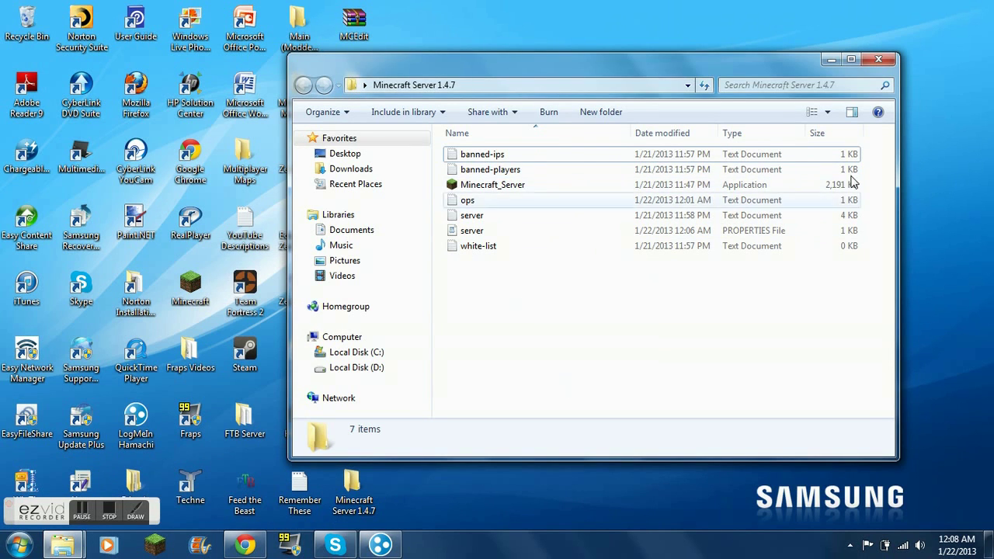
pyautogui.click(831, 60)
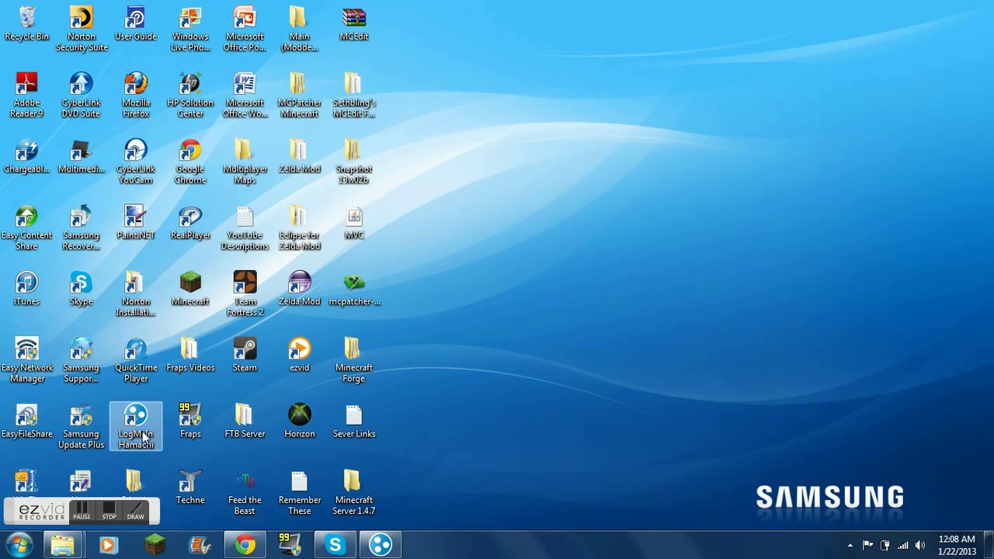
# - Open the Zombie Apocalypse by Hypixel archive from the Downloads folder and dismiss the WinRAR license reminder
pyautogui.moveTo(63, 545)
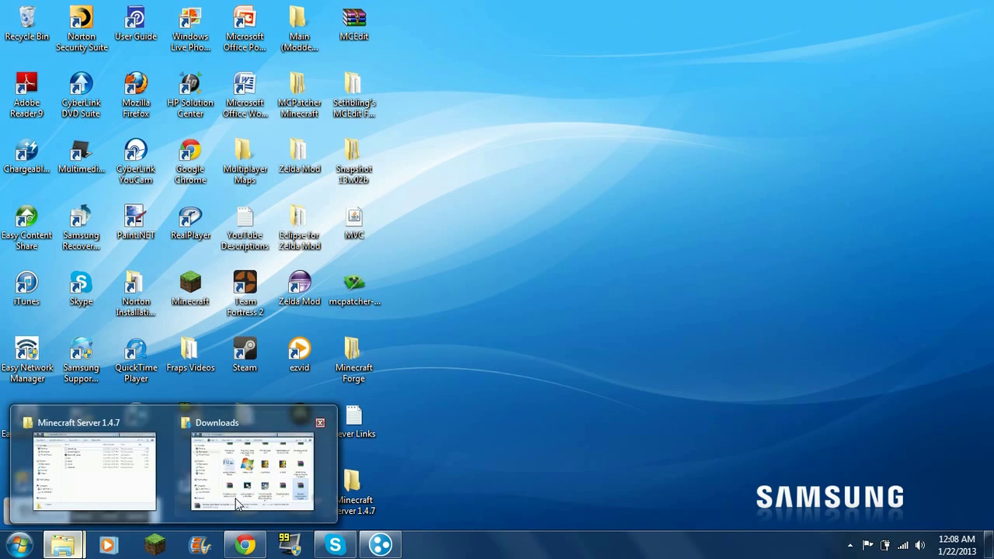
pyautogui.click(257, 466)
pyautogui.scroll(2, 853, 398)
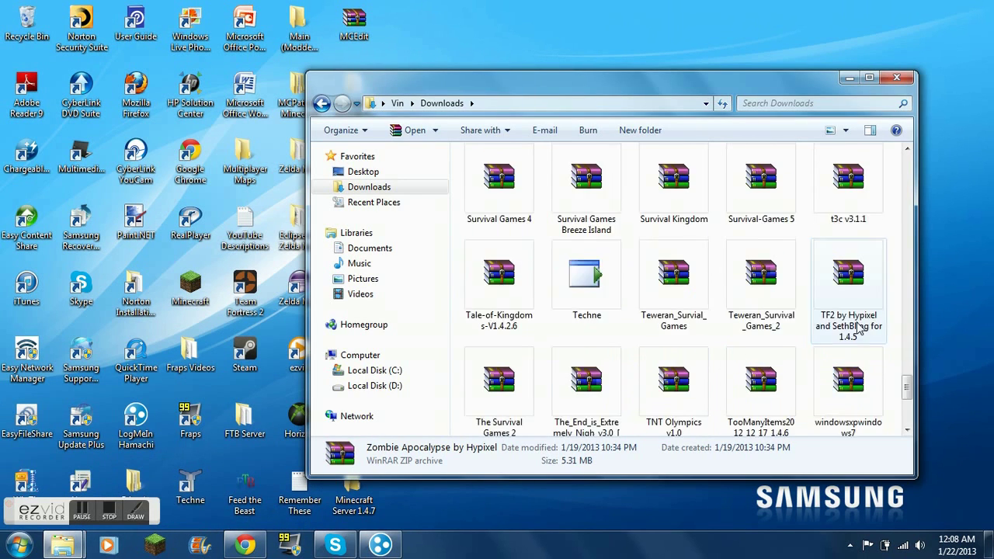
pyautogui.scroll(-2, 852, 398)
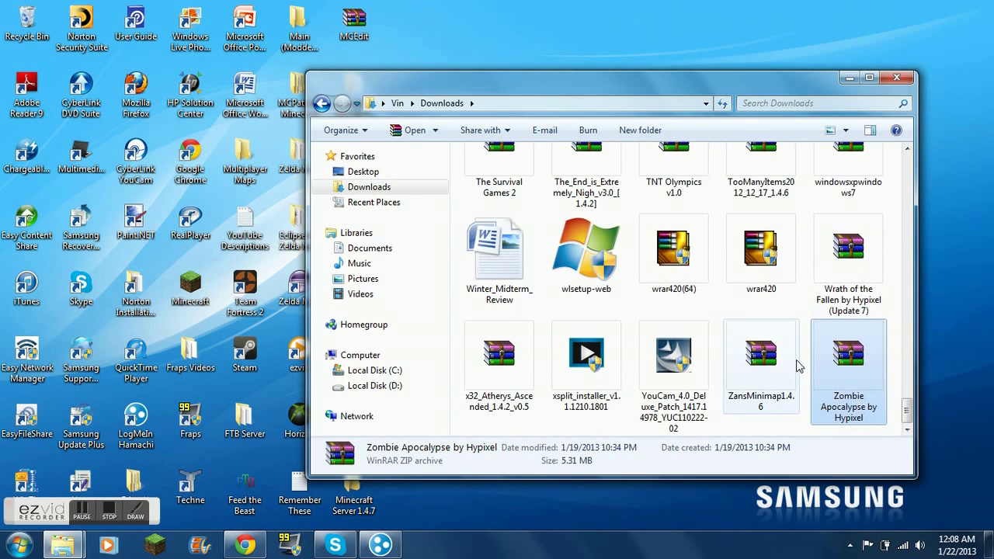
pyautogui.moveTo(857, 389)
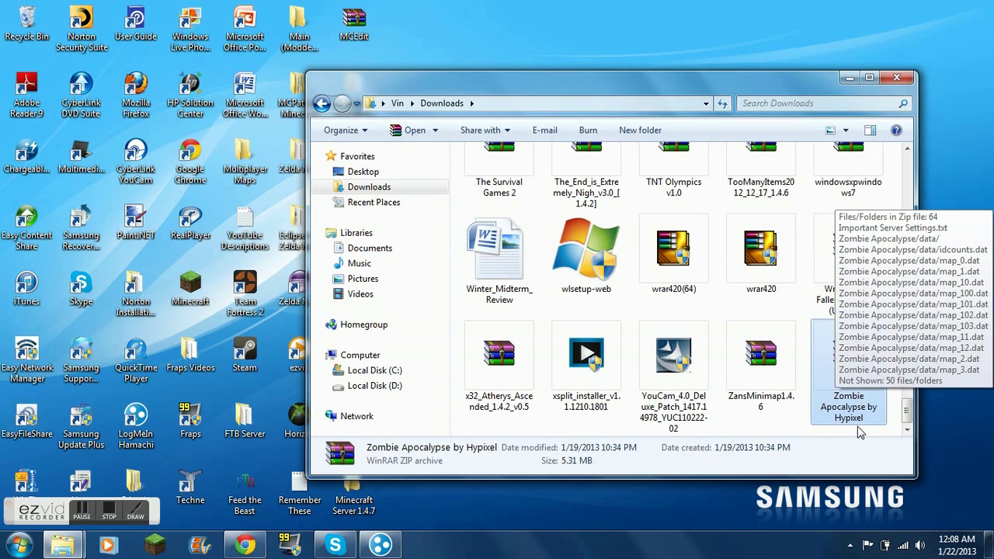
pyautogui.doubleClick(839, 411)
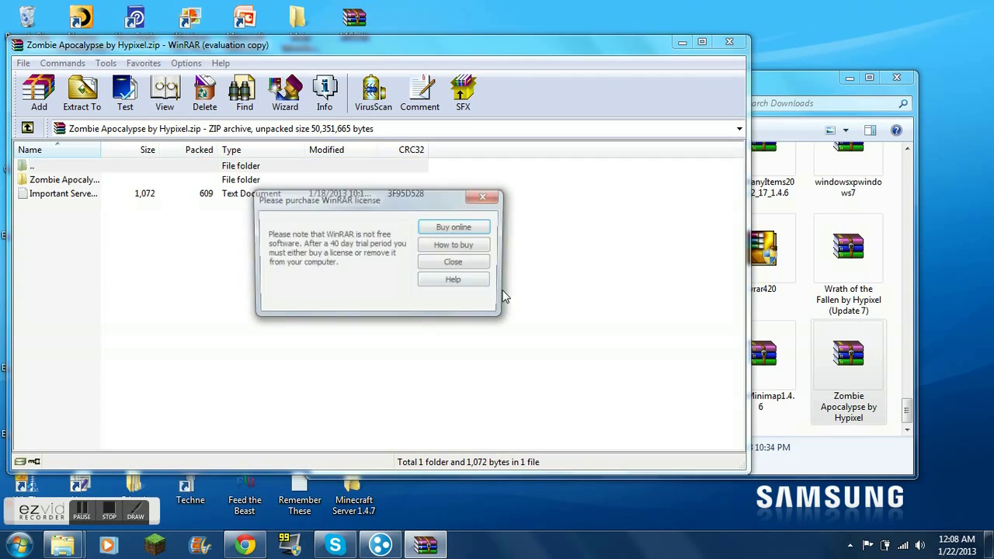
pyautogui.click(457, 264)
# - Examine the world files in the archive's Zombie Apocalypse folder, and close the archive and the Downloads window
pyautogui.click(72, 182)
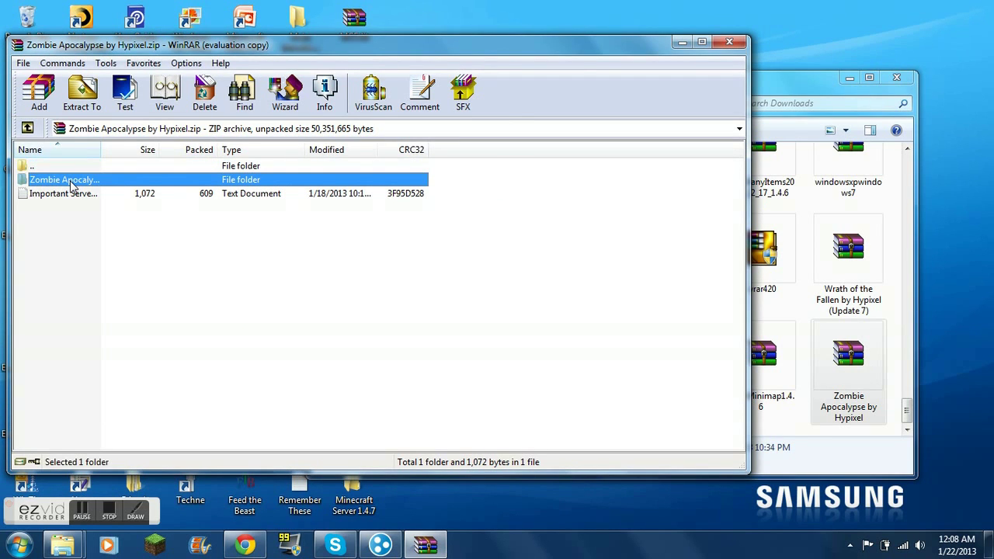
pyautogui.click(59, 183)
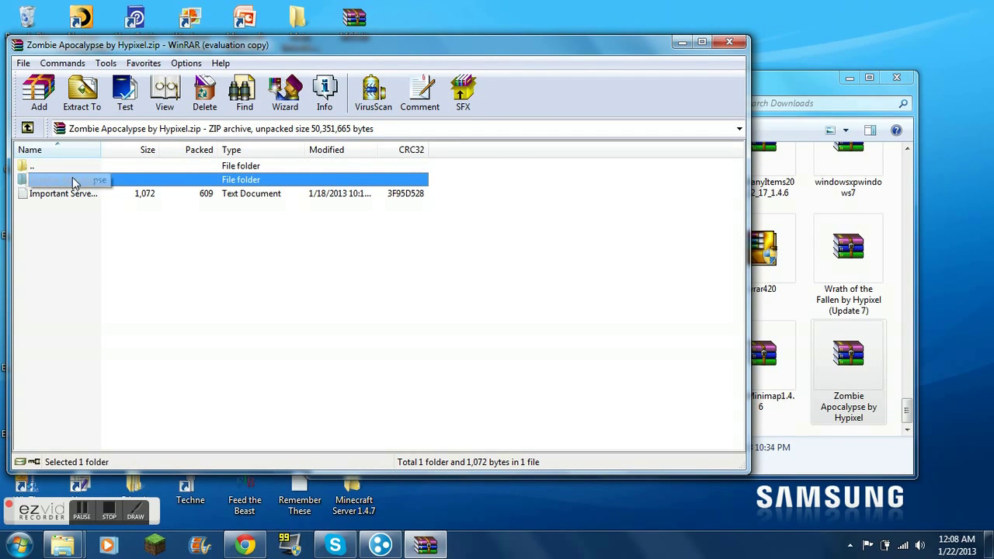
pyautogui.doubleClick(128, 184)
pyautogui.hotkey('ctrl', 'a')
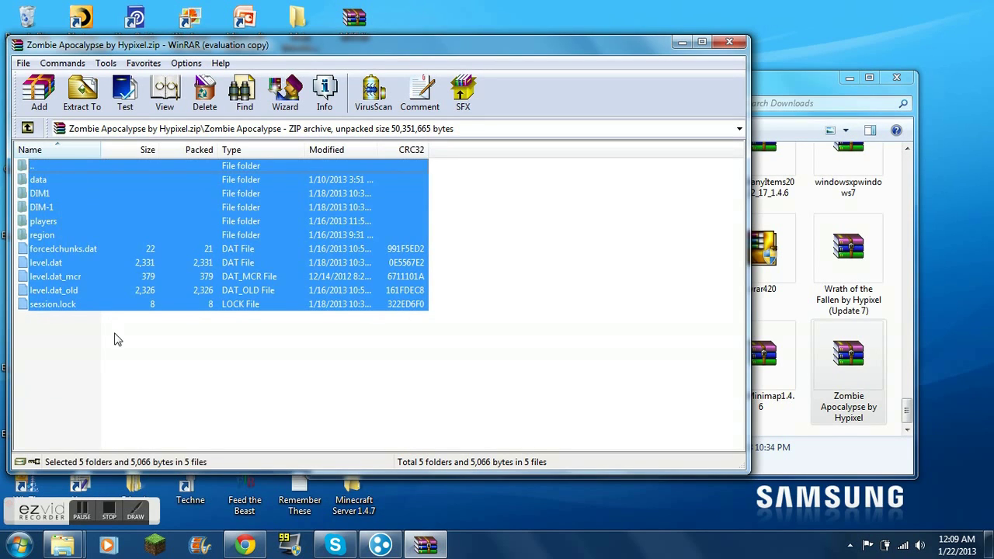
pyautogui.click(721, 230)
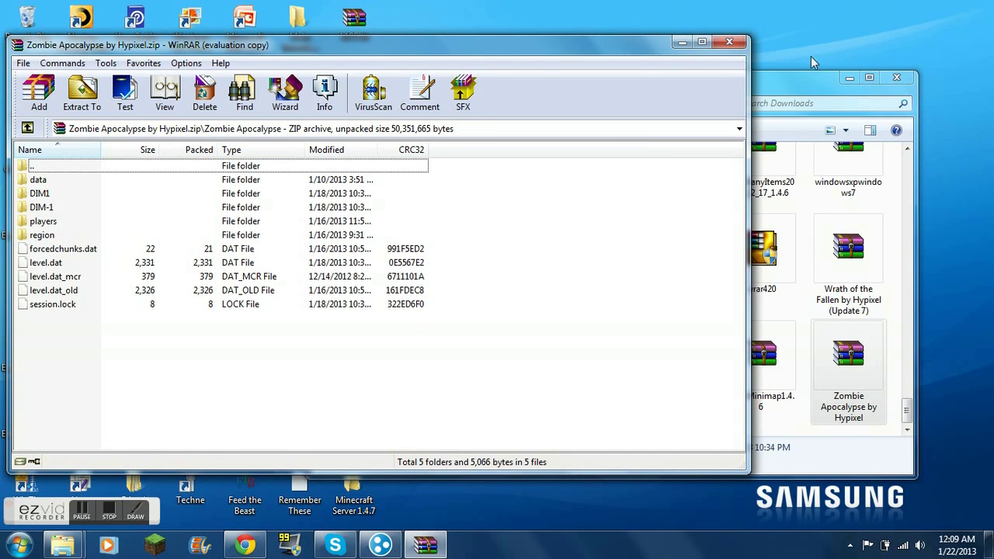
pyautogui.click(729, 41)
pyautogui.click(897, 77)
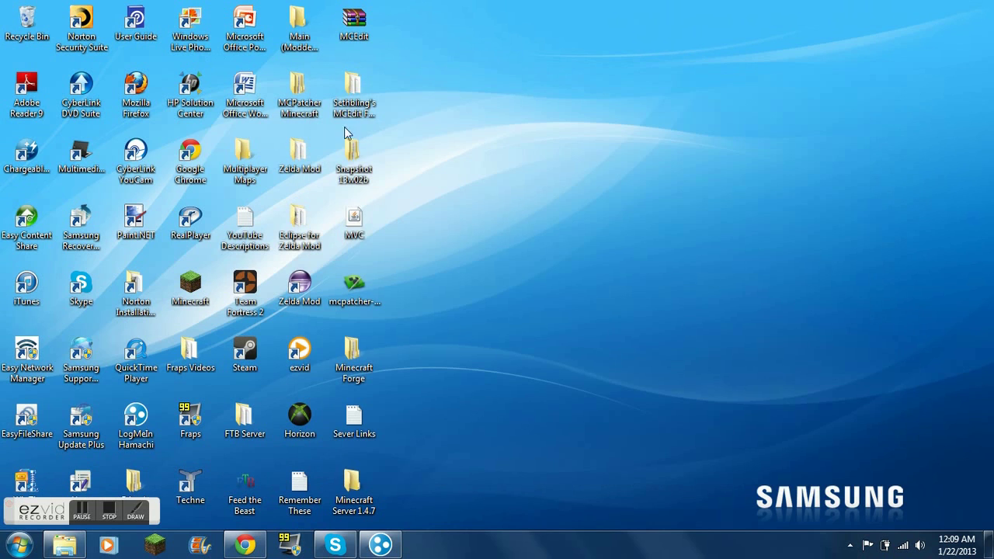
# - Copy all the map folders from the desktop's Multiplayer Maps folder into Minecraft Server 1.4.7, and close the Multiplayer Maps window
pyautogui.doubleClick(233, 165)
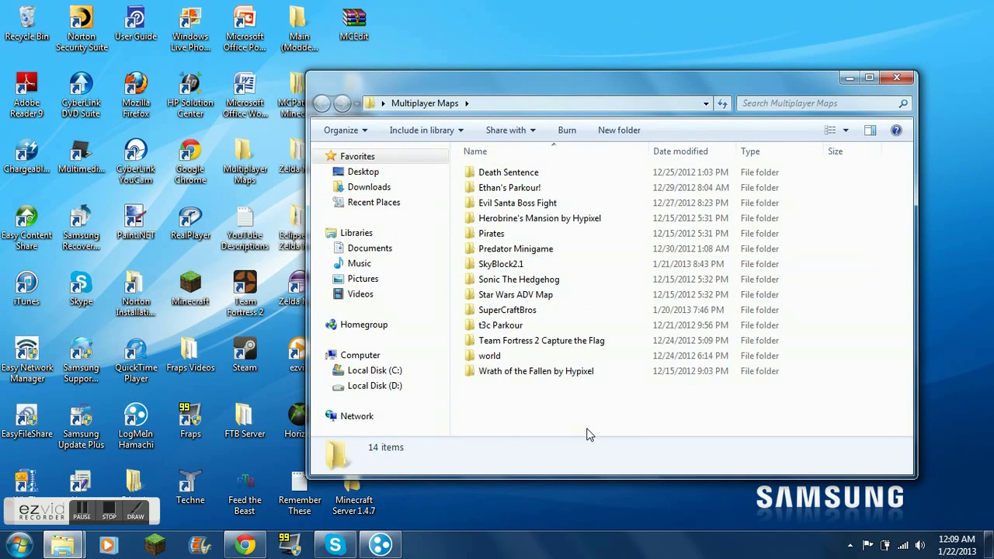
pyautogui.moveTo(586, 428); pyautogui.dragTo(566, 185)
pyautogui.moveTo(616, 392); pyautogui.dragTo(596, 168)
pyautogui.click(63, 546)
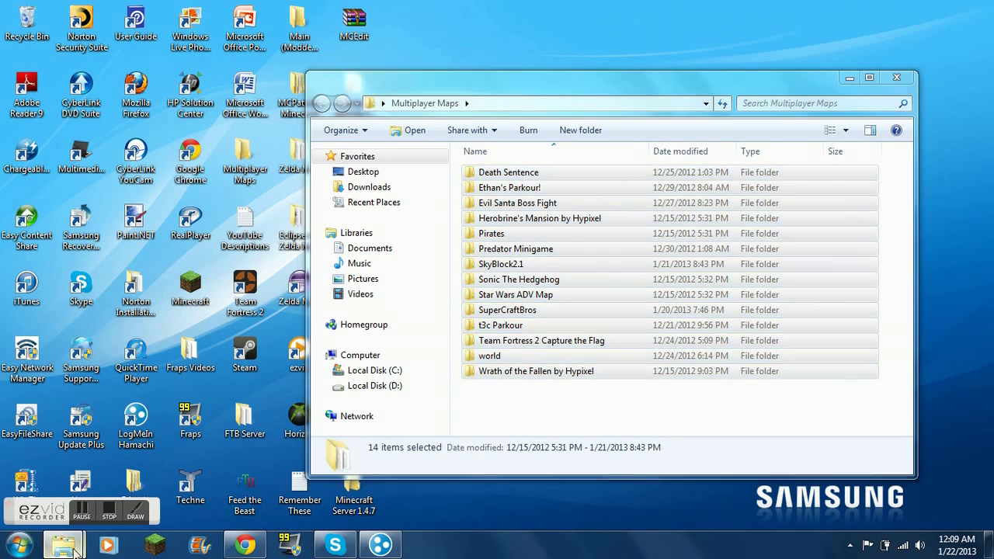
pyautogui.click(112, 498)
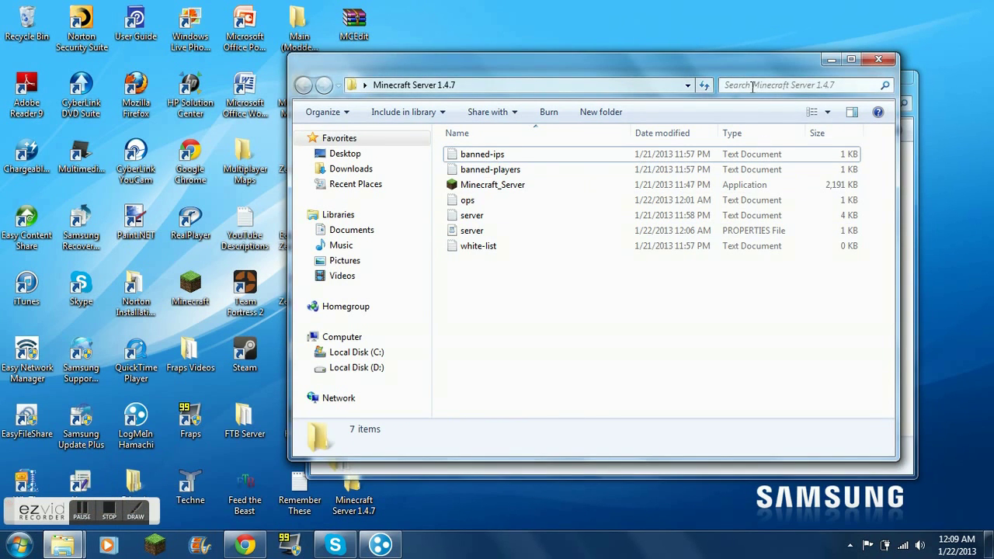
pyautogui.moveTo(744, 77); pyautogui.dragTo(427, 113)
pyautogui.moveTo(716, 252); pyautogui.dragTo(391, 396)
pyautogui.moveTo(393, 102); pyautogui.dragTo(763, 45)
pyautogui.click(897, 79)
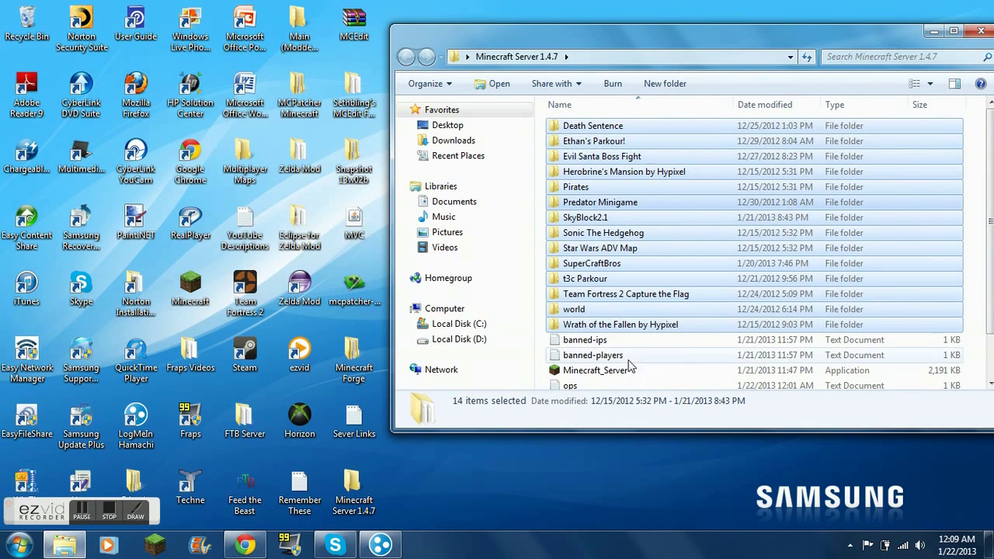
# - Open the server PROPERTIES file from the Minecraft Server 1.4.7 folder in WordPad and arrange it beside the folder window
pyautogui.click(977, 186)
pyautogui.scroll(-1, 971, 210)
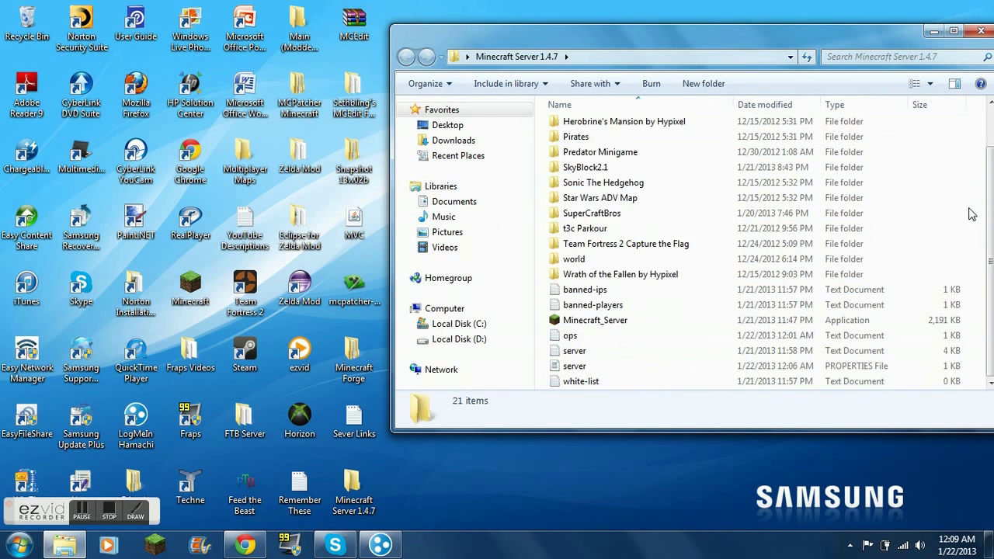
pyautogui.doubleClick(611, 370)
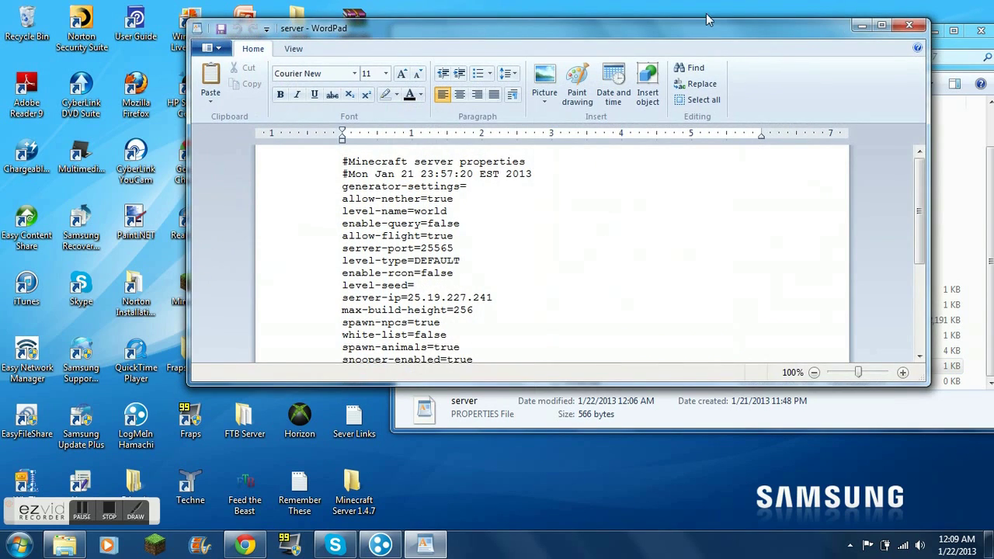
pyautogui.moveTo(711, 34); pyautogui.dragTo(521, 25)
pyautogui.click(752, 32)
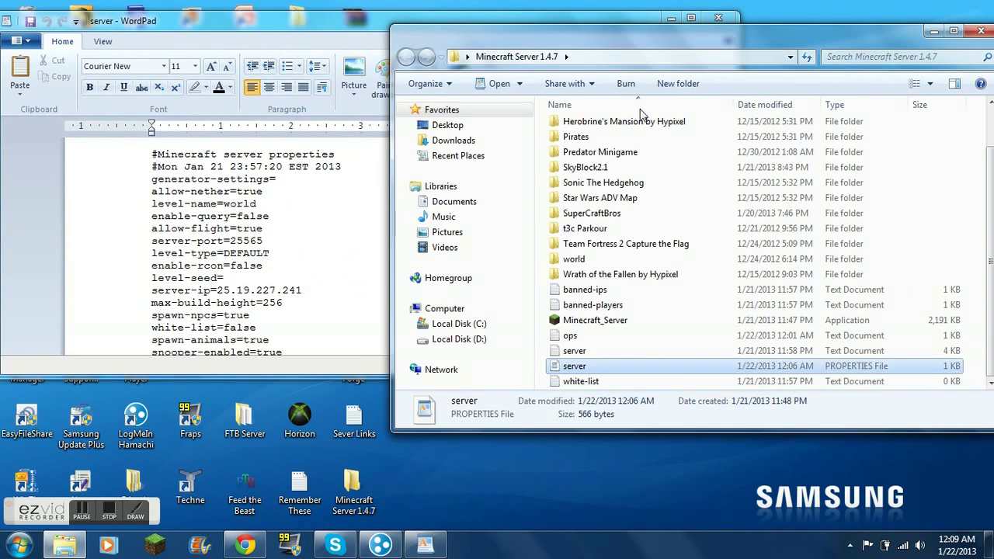
# - Set level-name to SkyBlock2.1 in the server properties, matching the name of the SkyBlock2.1 map folder
pyautogui.click(608, 169)
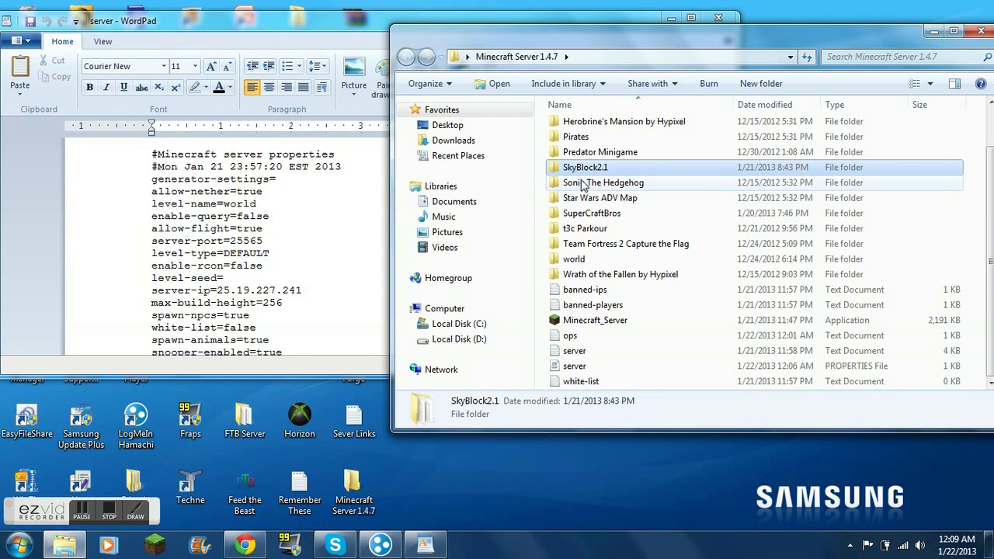
pyautogui.click(306, 30)
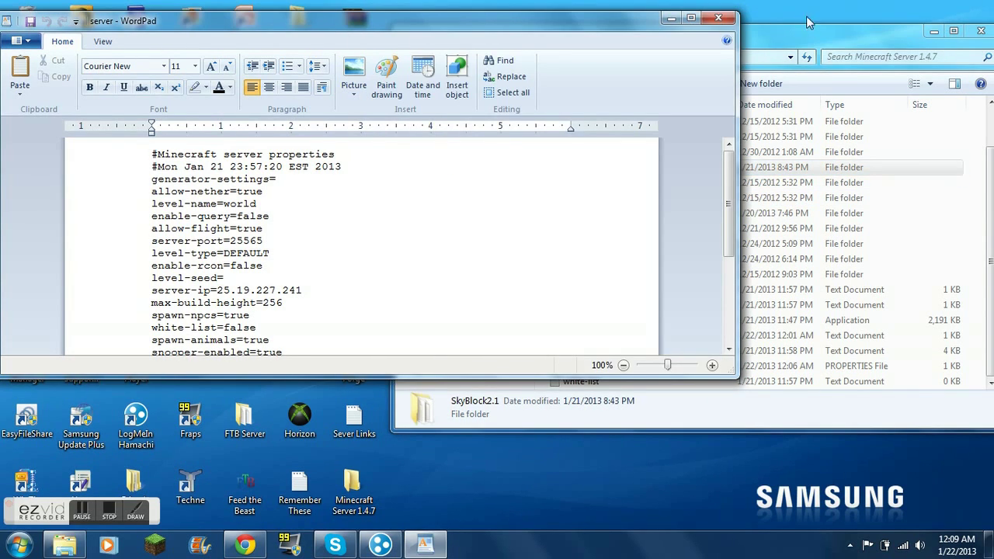
pyautogui.scroll(-3, 458, 269)
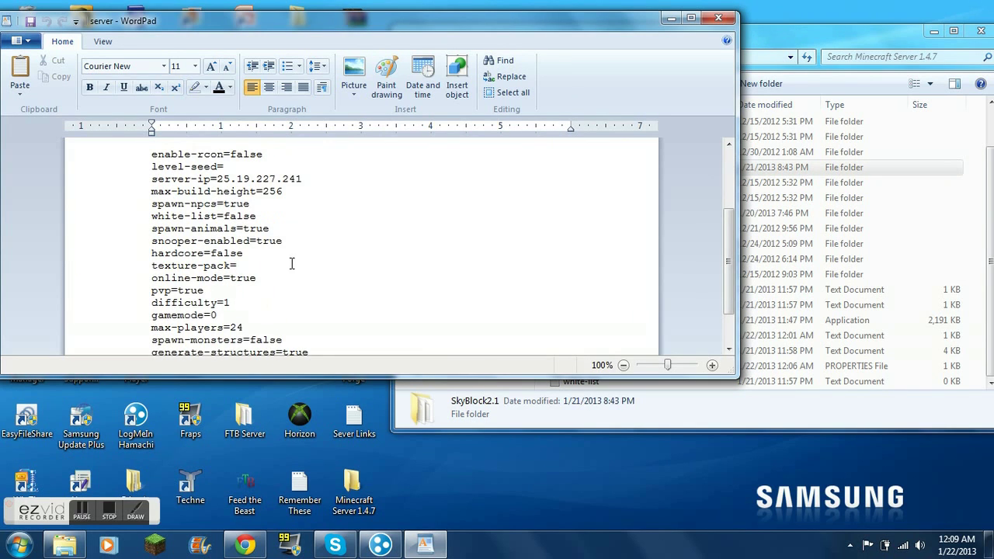
pyautogui.scroll(-1, 324, 312)
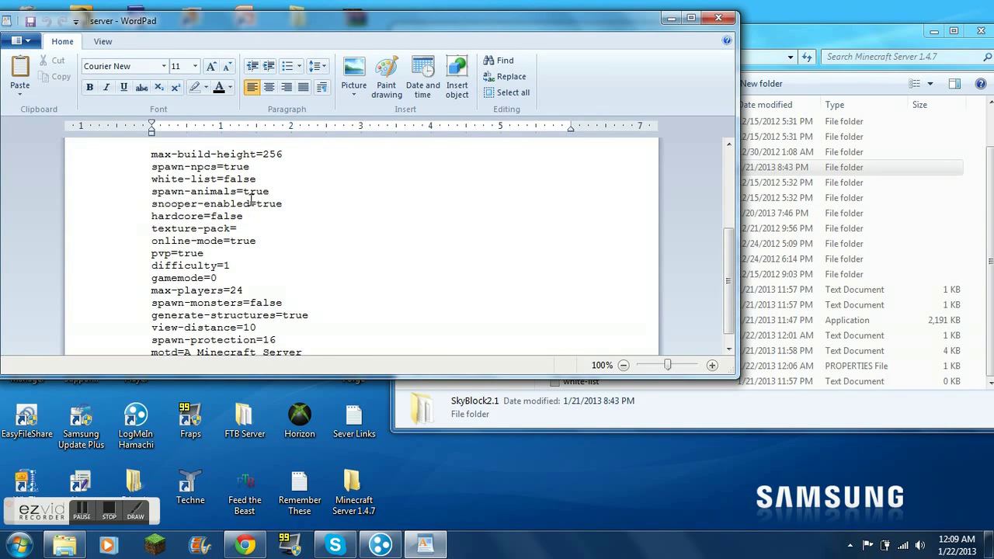
pyautogui.scroll(4, 253, 201)
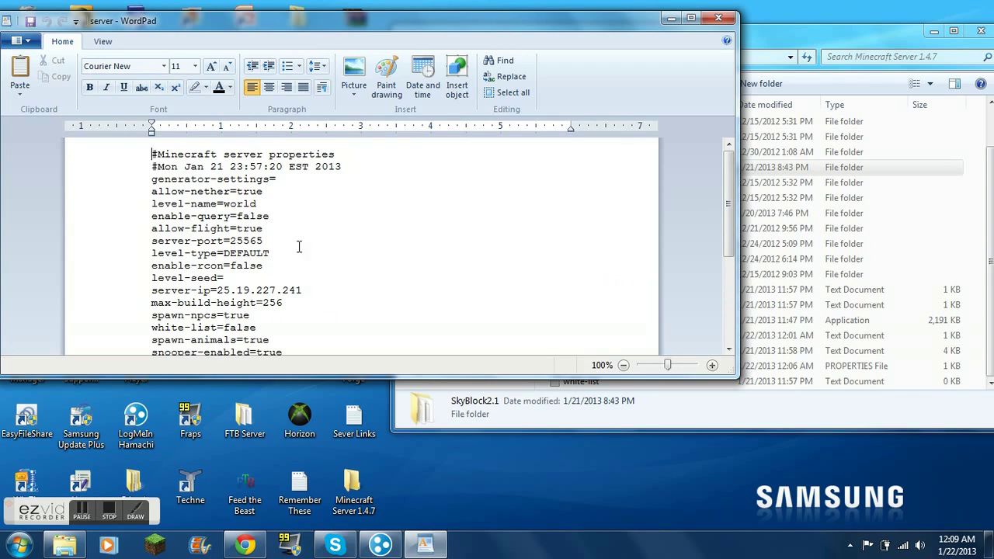
pyautogui.doubleClick(241, 205)
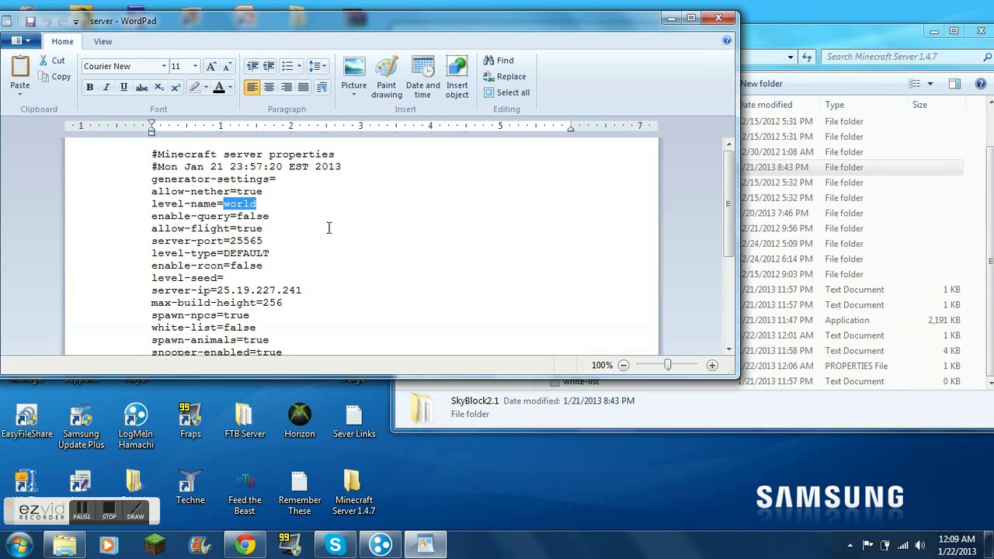
pyautogui.write('SkyBlock2.1')
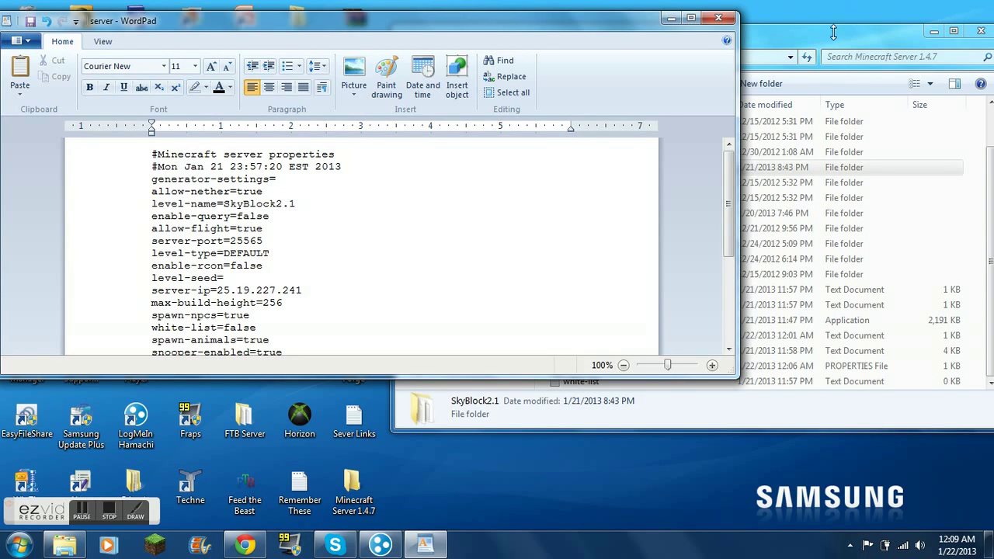
# - Compare the level name with the map folder's name, save the server properties and close the file
pyautogui.click(834, 35)
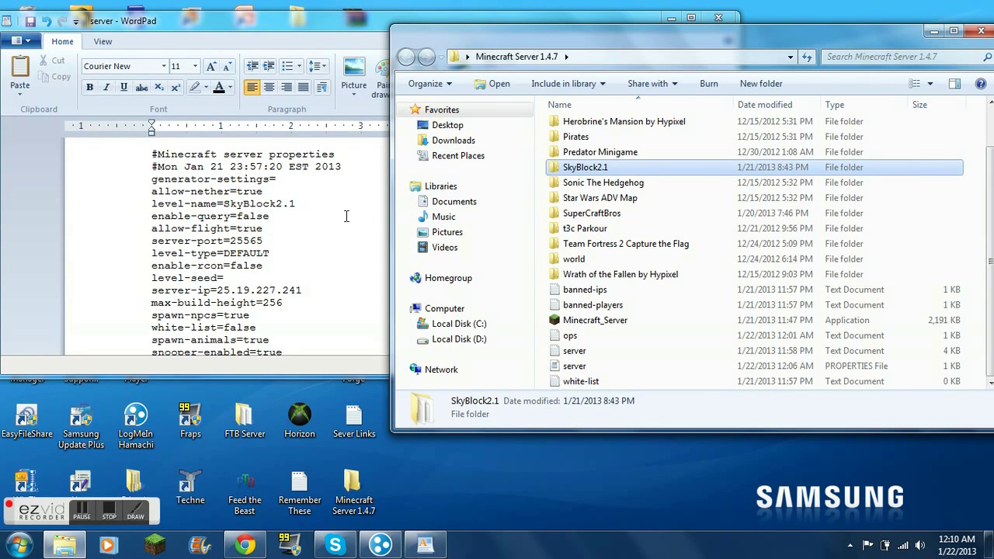
pyautogui.click(326, 48)
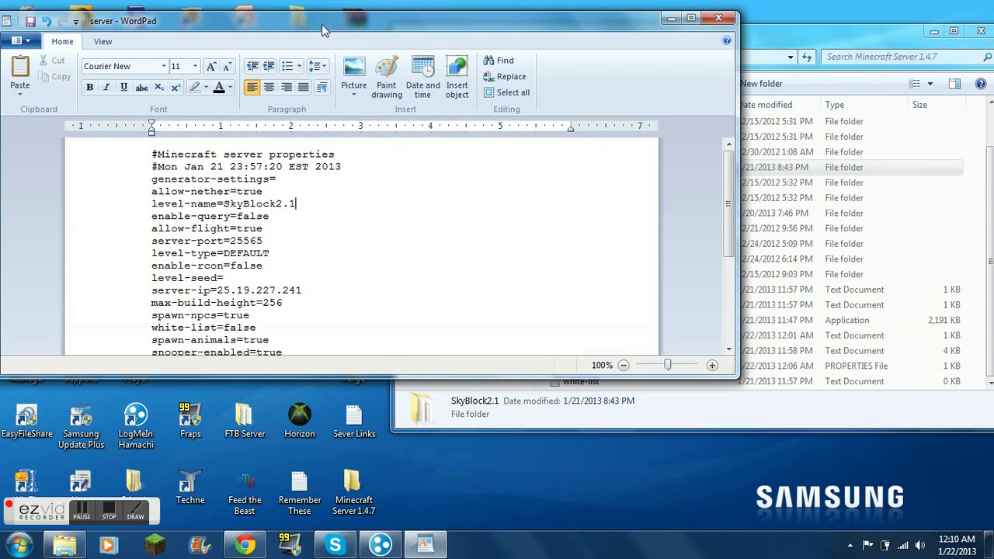
pyautogui.click(47, 21)
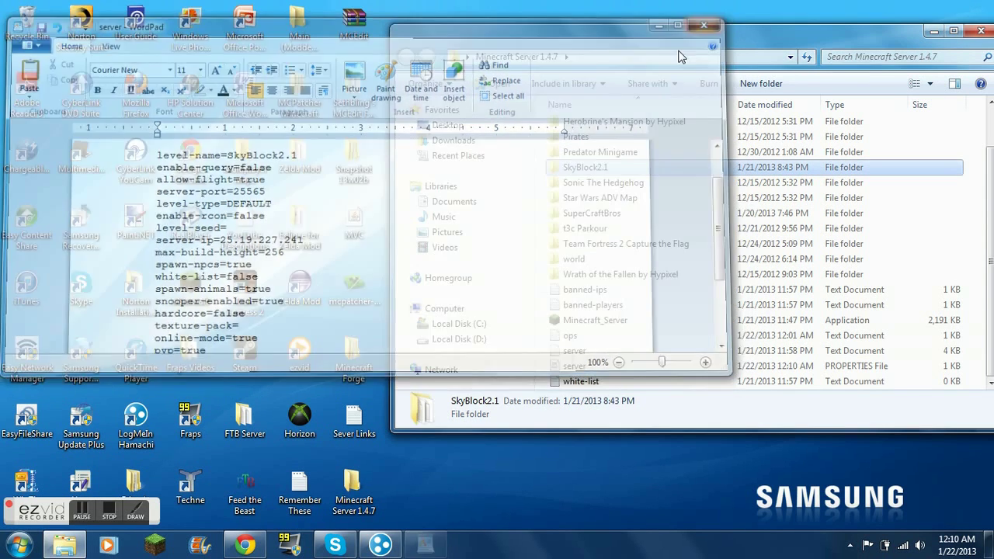
pyautogui.click(718, 17)
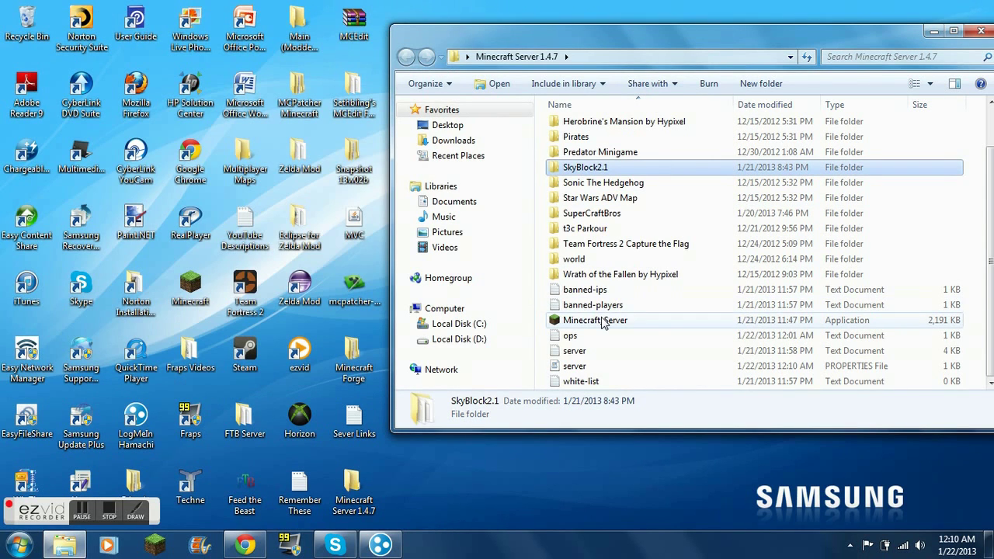
# - Start Minecraft_Server with the SkyBlock2.1 level, and minimize the server console and the folder window
pyautogui.doubleClick(605, 322)
pyautogui.click(534, 286)
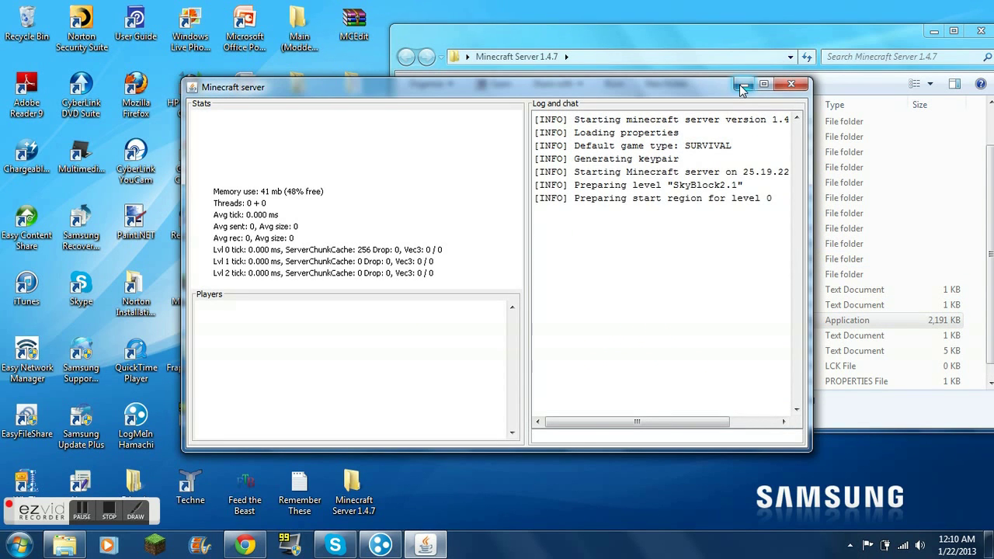
pyautogui.click(739, 85)
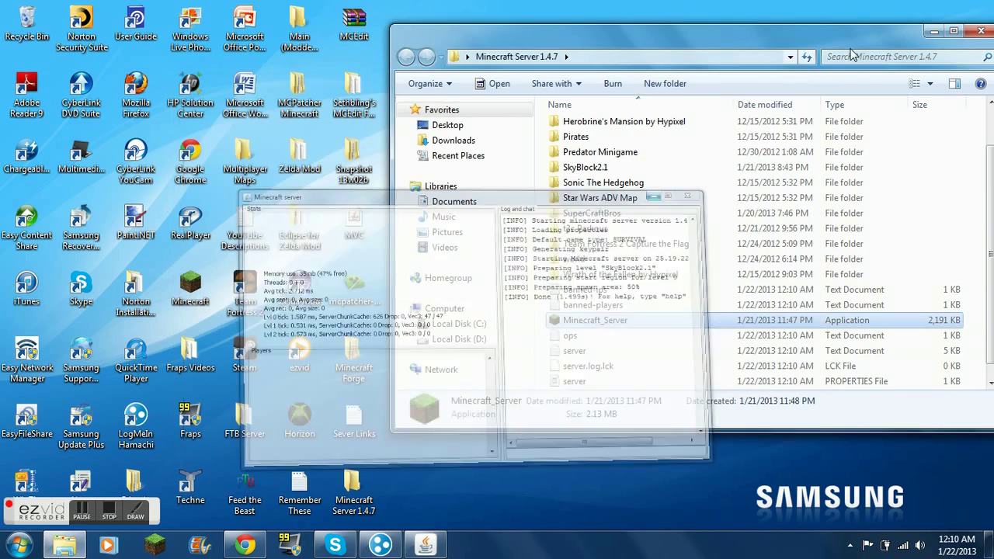
pyautogui.click(933, 31)
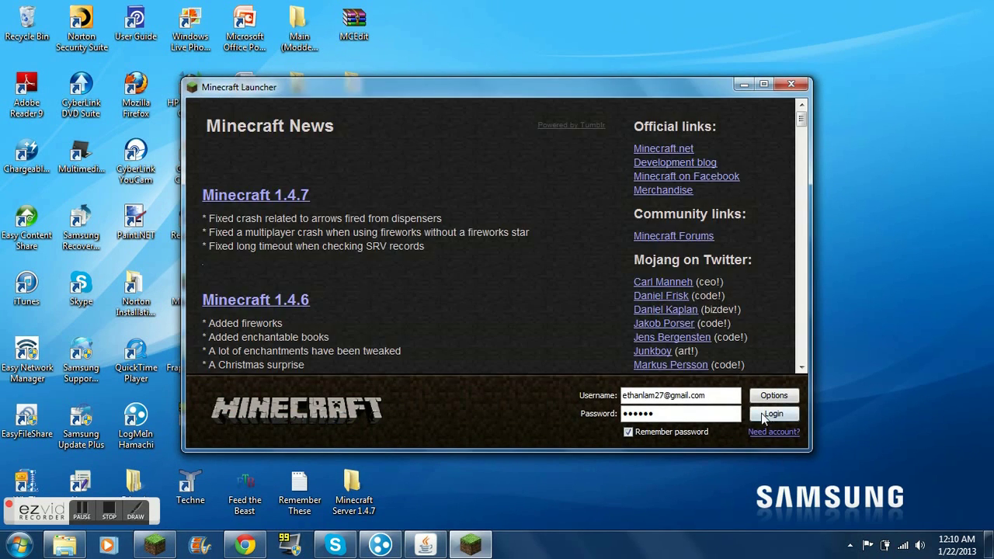
# - Log in through the Minecraft Launcher with the remembered account and maximize the game window
pyautogui.click(769, 414)
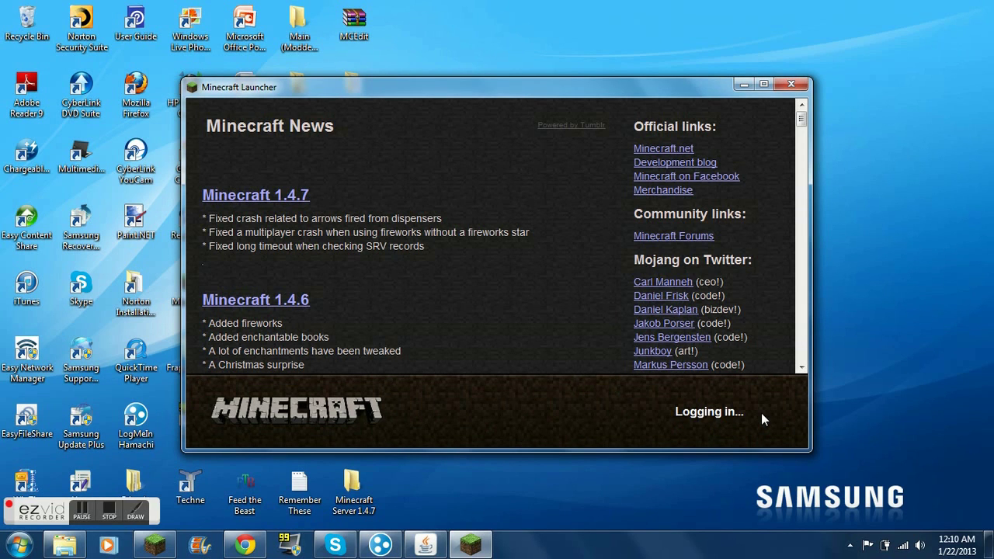
pyautogui.click(514, 289)
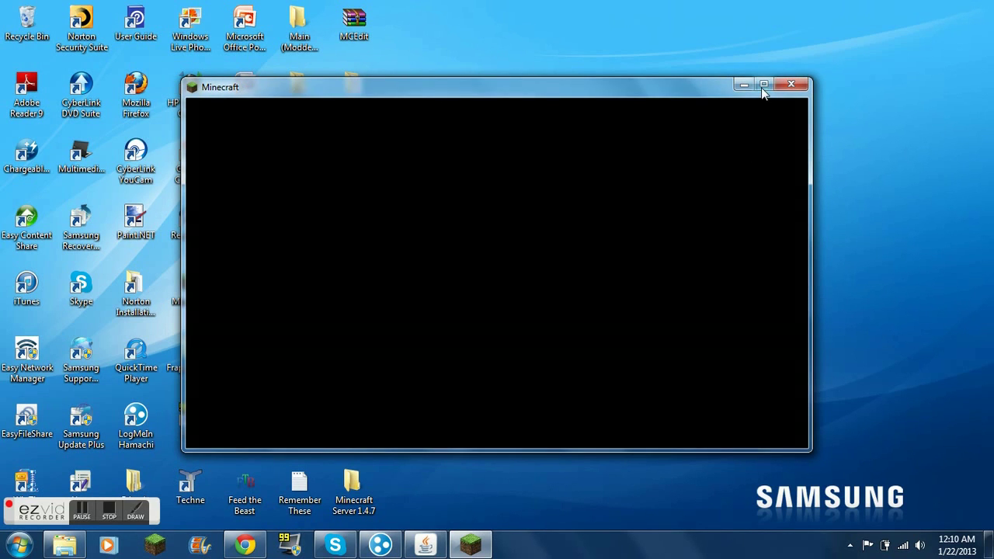
pyautogui.press('super+Up')
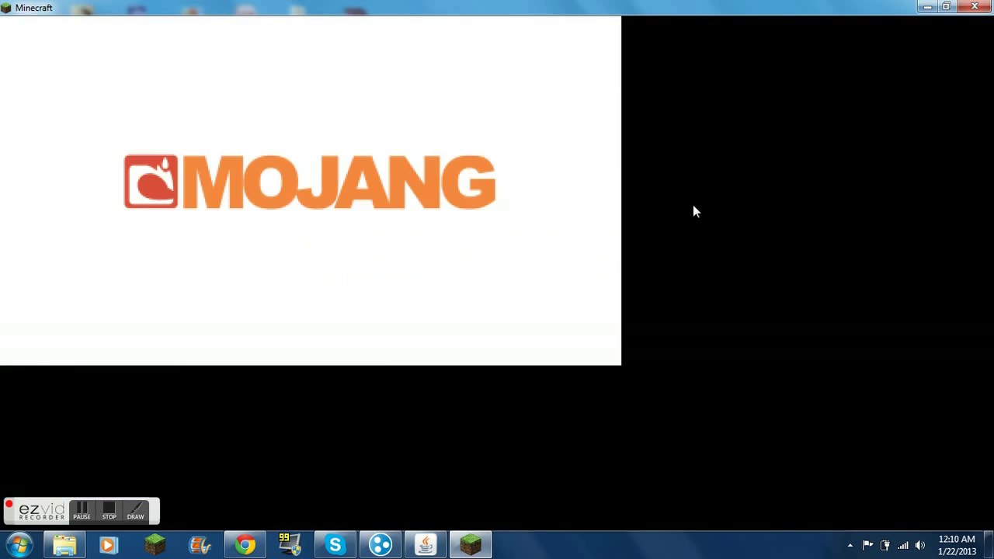
# - Find the friendmaps server in the multiplayer list and join it
pyautogui.click(497, 259)
pyautogui.moveTo(684, 111); pyautogui.dragTo(675, 344)
pyautogui.scroll(-8, 518, 295)
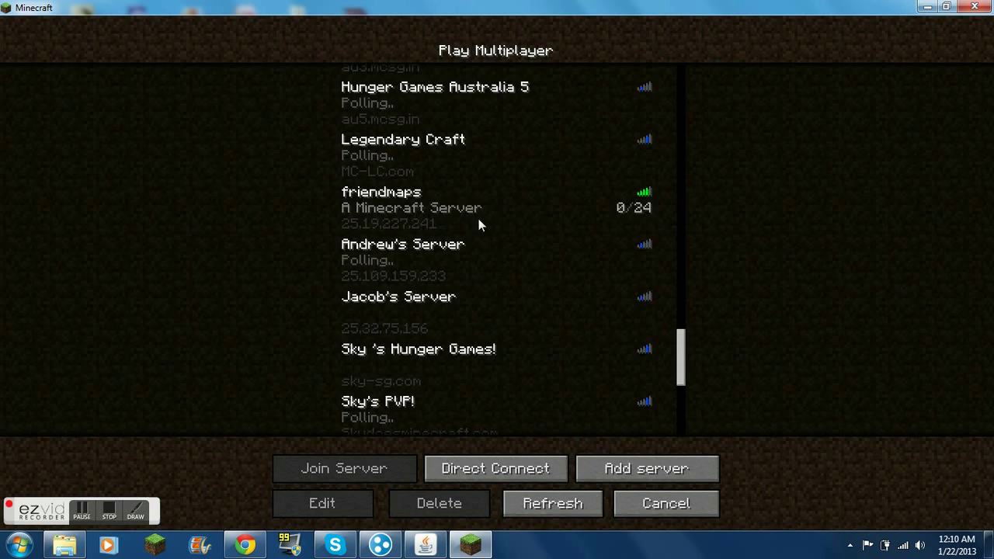
pyautogui.doubleClick(473, 218)
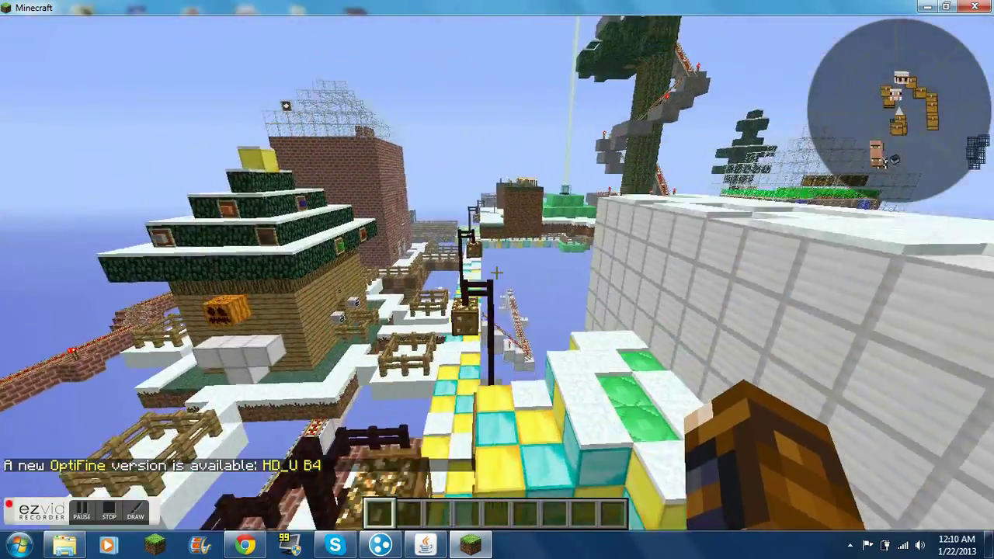
# - Walk around the SkyBlock map on the server to check it, and leave the game view
pyautogui.press('w')
pyautogui.press('w')
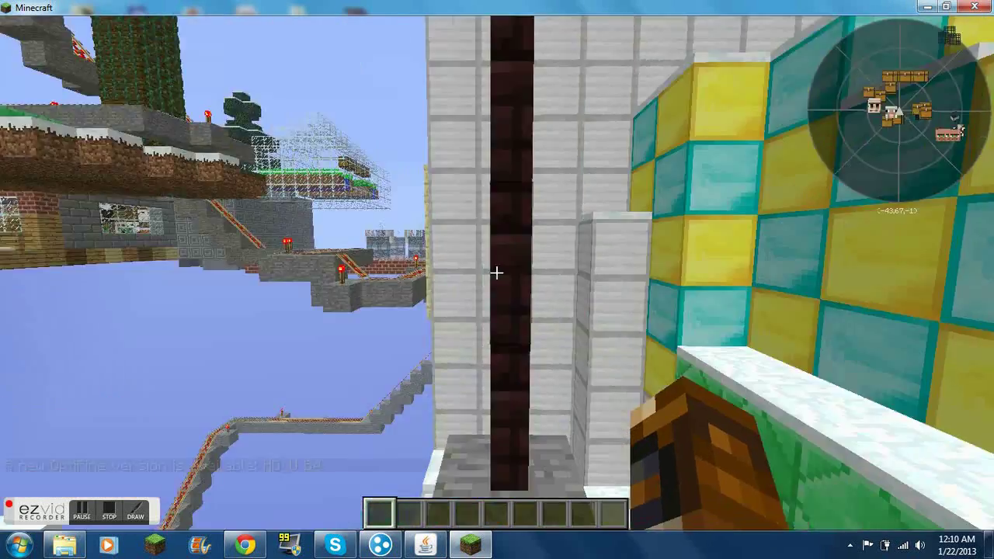
pyautogui.press('w')
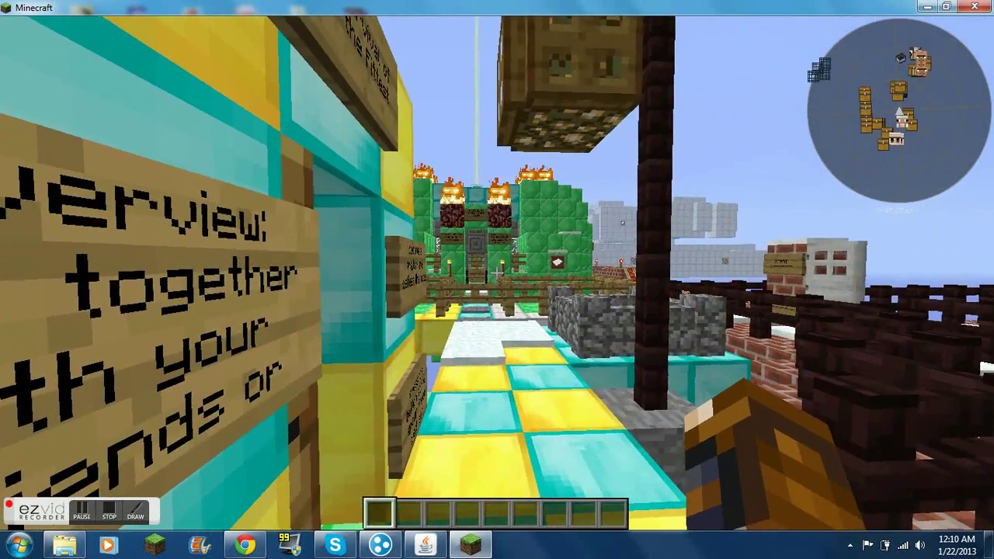
pyautogui.press('Escape')
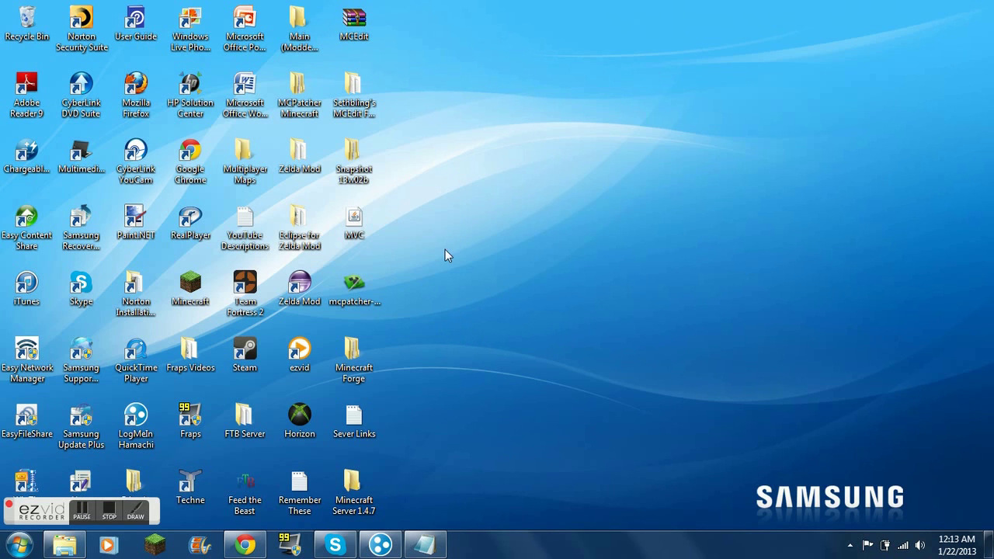
# - Reopen the server PROPERTIES file from the Minecraft Server 1.4.7 folder and minimize the folder window
pyautogui.click(66, 550)
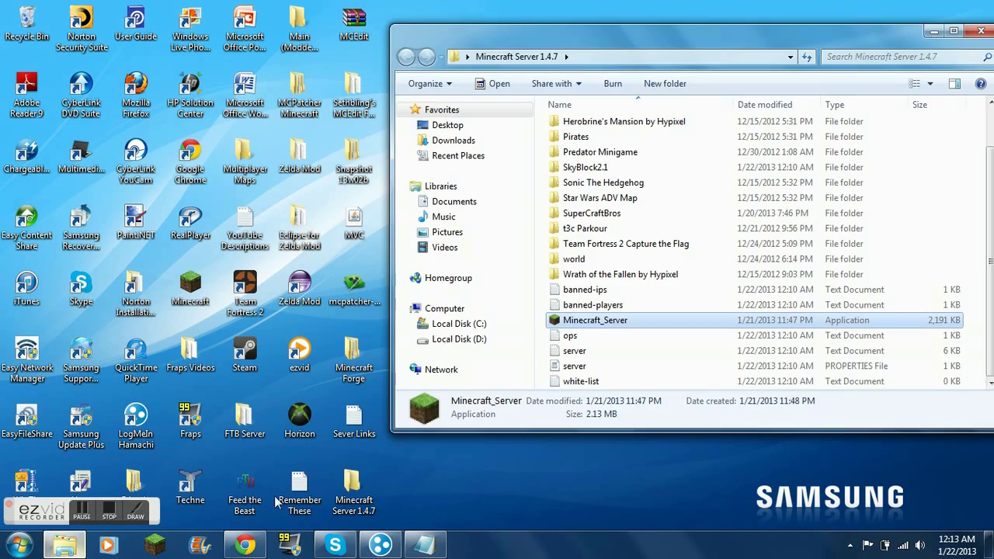
pyautogui.doubleClick(576, 366)
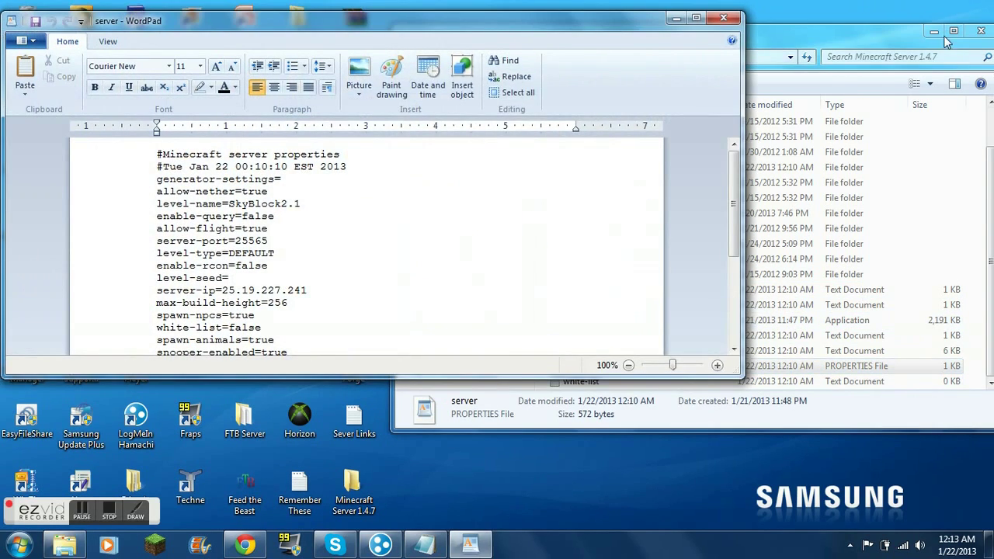
pyautogui.click(934, 31)
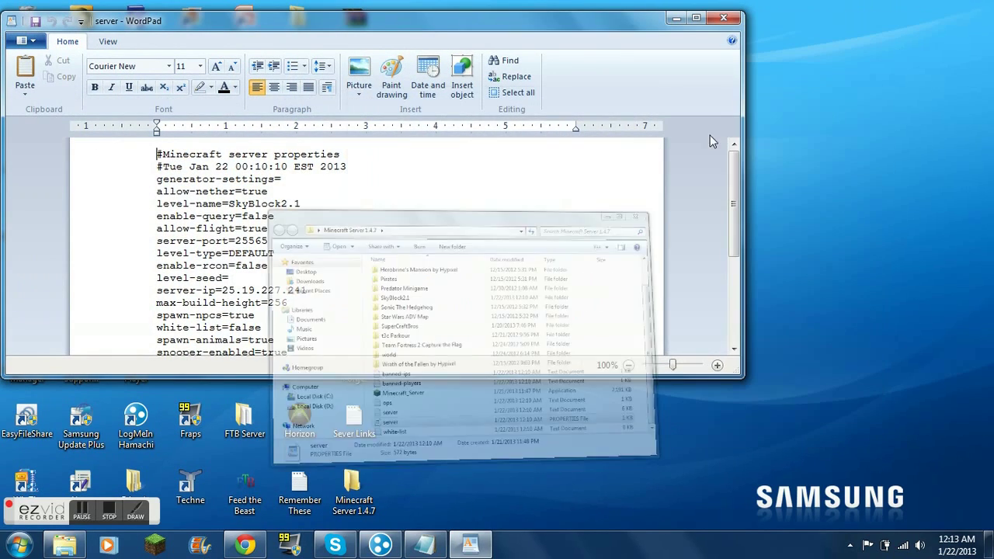
# - Examine the remaining server properties, including max-players, the motd text and spawn-protection
pyautogui.scroll(-3, 388, 274)
pyautogui.scroll(-2, 299, 305)
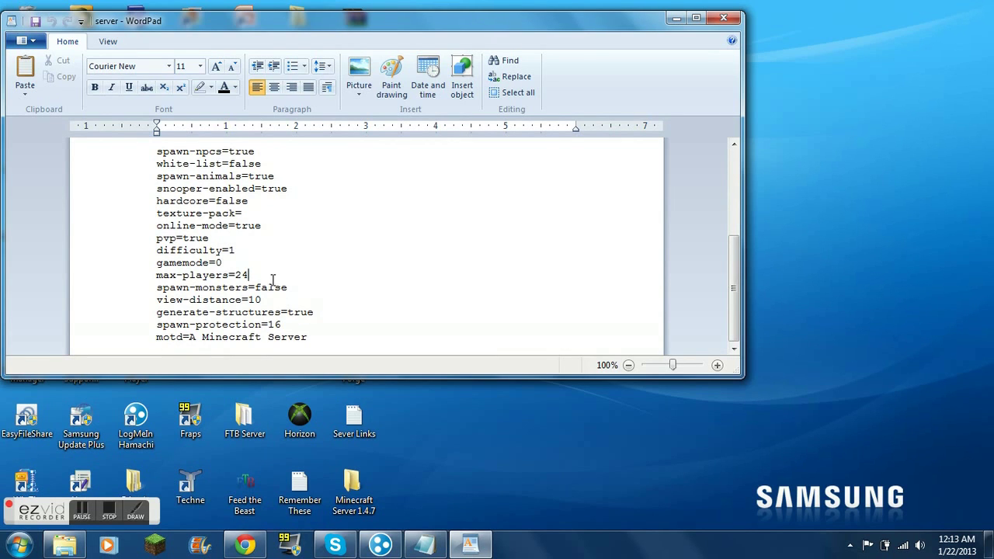
pyautogui.scroll(1, 278, 287)
pyautogui.scroll(-1, 271, 290)
pyautogui.click(312, 346)
pyautogui.doubleClick(297, 348)
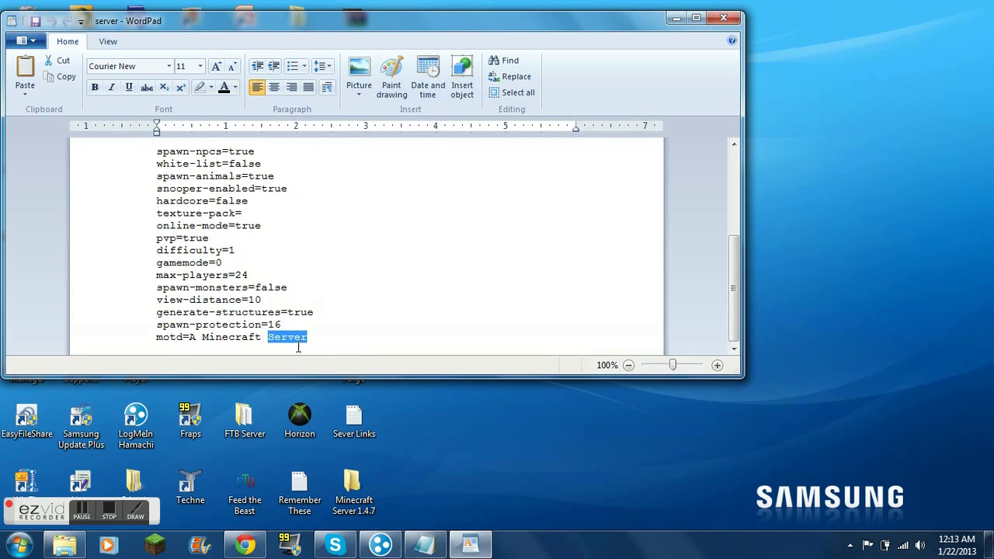
pyautogui.click(303, 326)
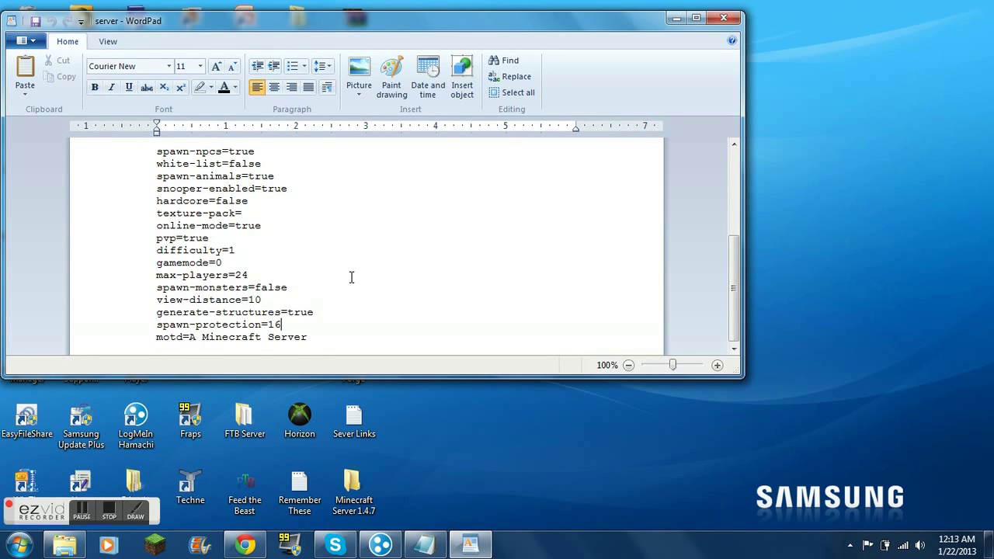
# - Read back through the server properties from the motd entry up to the generator-settings line
pyautogui.scroll(3, 351, 277)
pyautogui.scroll(-3, 350, 278)
pyautogui.scroll(2, 326, 313)
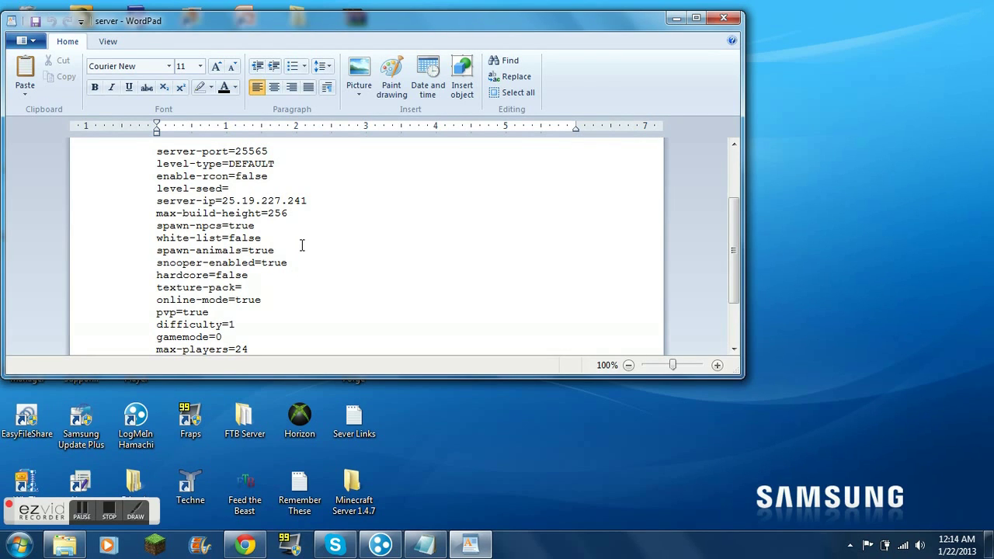
pyautogui.scroll(2, 302, 245)
pyautogui.scroll(-2, 295, 275)
pyautogui.scroll(-1, 288, 245)
pyautogui.scroll(3, 292, 256)
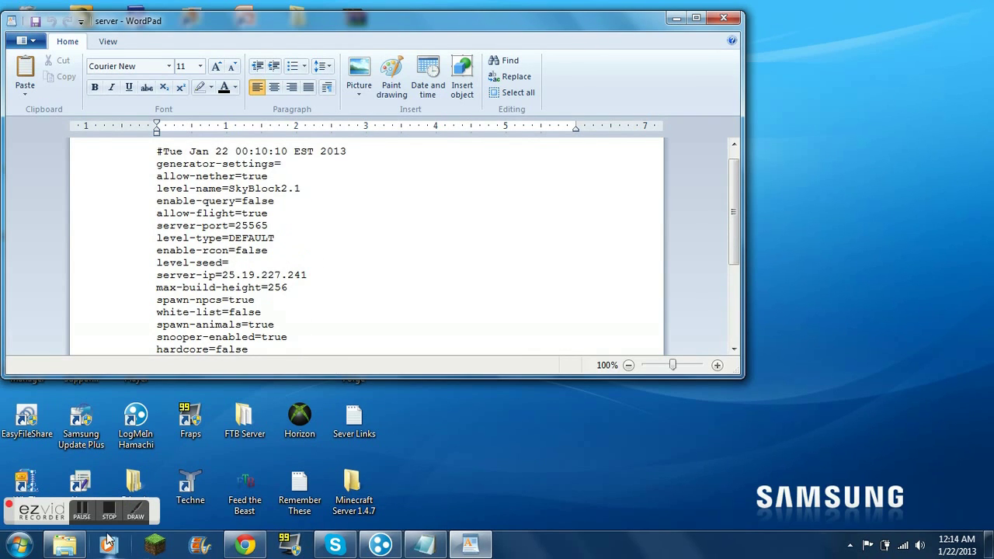
# - View the white-list text file from the Minecraft Server 1.4.7 folder, close it and minimize the folder window
pyautogui.click(65, 545)
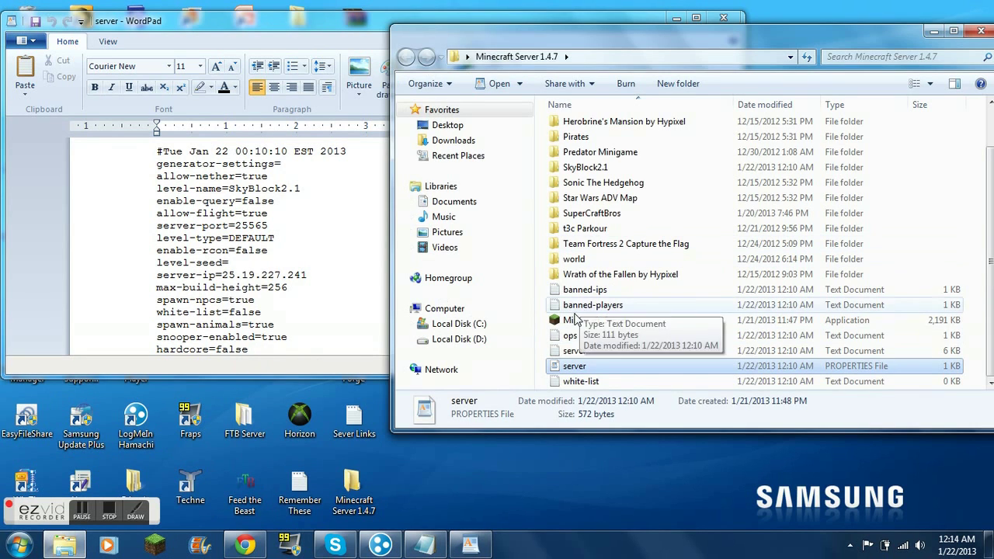
pyautogui.doubleClick(581, 380)
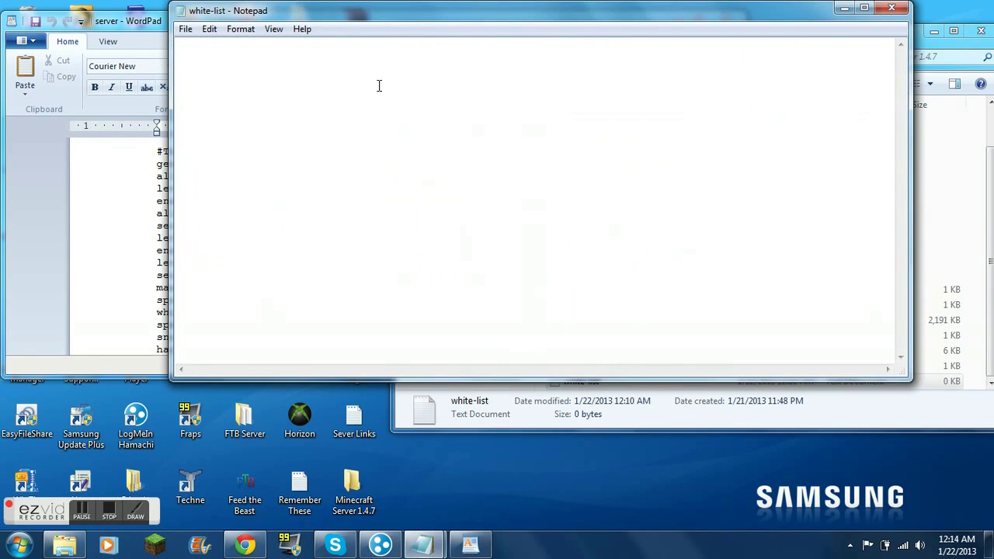
pyautogui.click(891, 8)
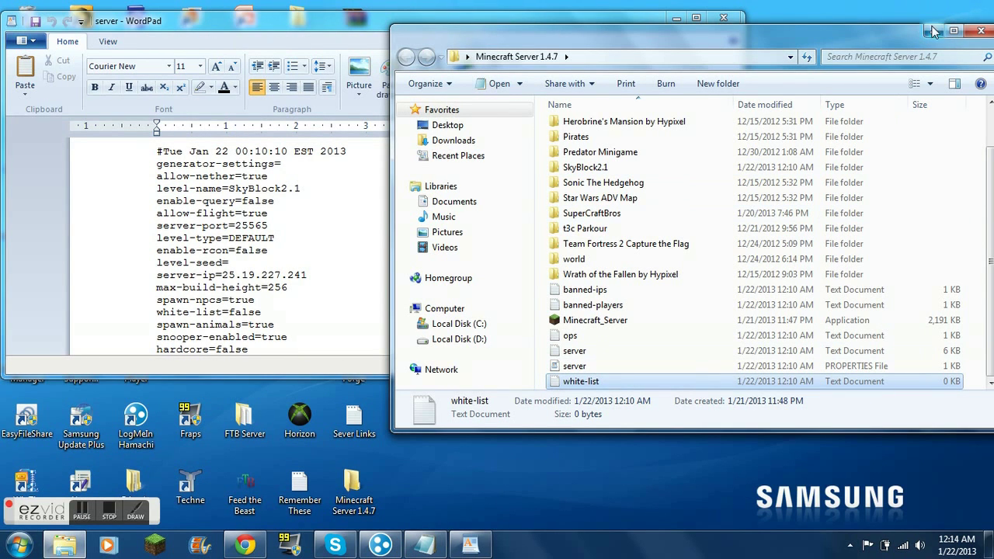
pyautogui.click(936, 31)
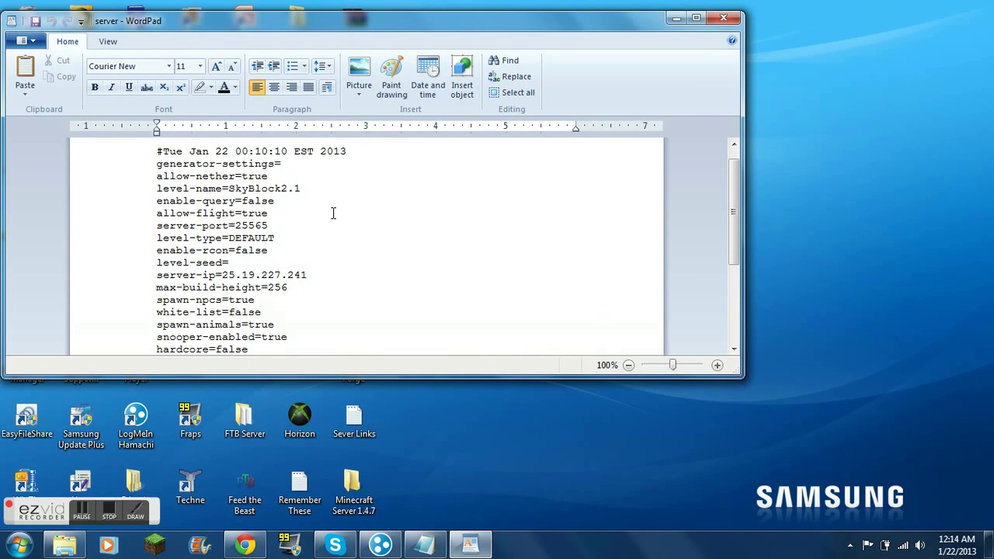
# - Examine the properties file from its heading down, including white-list, level-seed, texture-pack, online-mode and pvp
pyautogui.scroll(1, 304, 219)
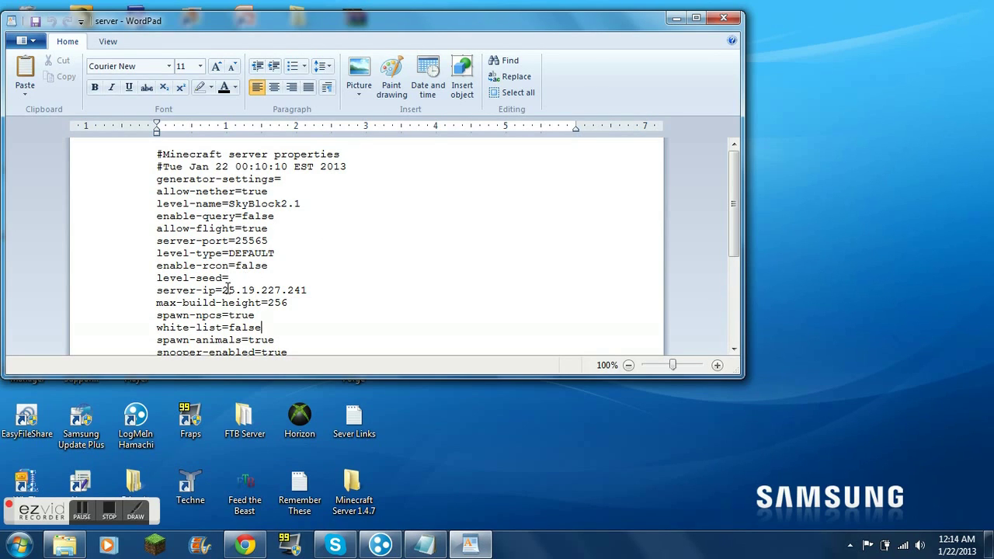
pyautogui.scroll(-2, 259, 287)
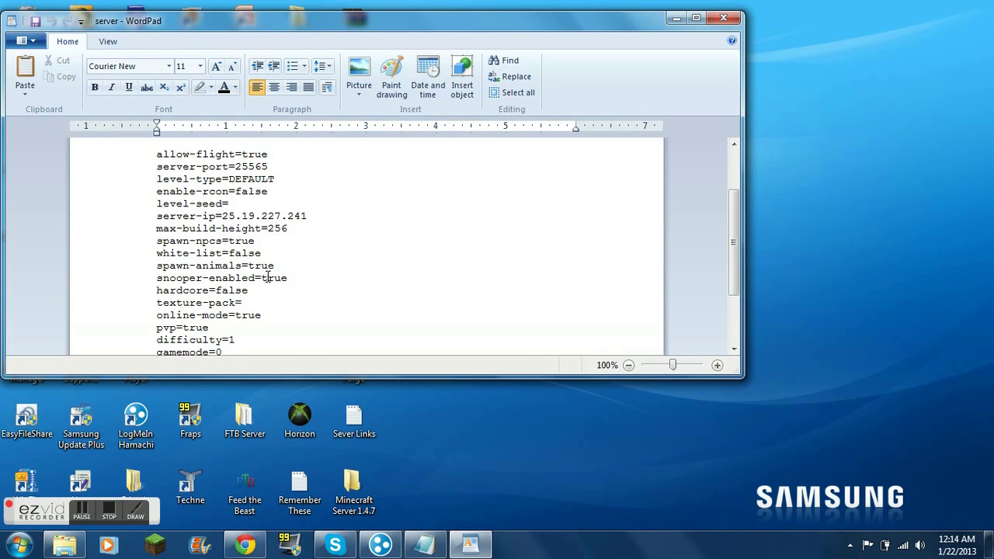
pyautogui.scroll(-1, 286, 278)
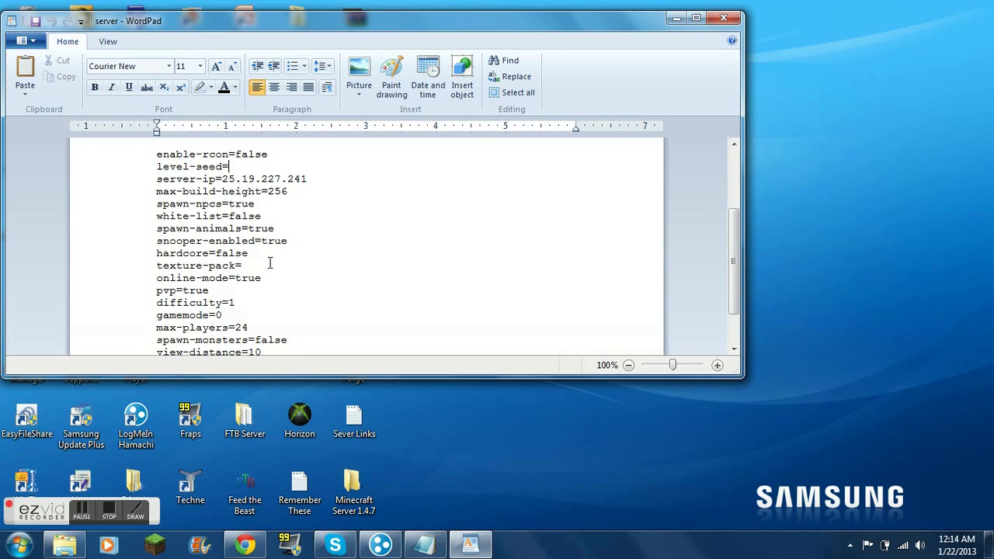
pyautogui.scroll(-1, 297, 272)
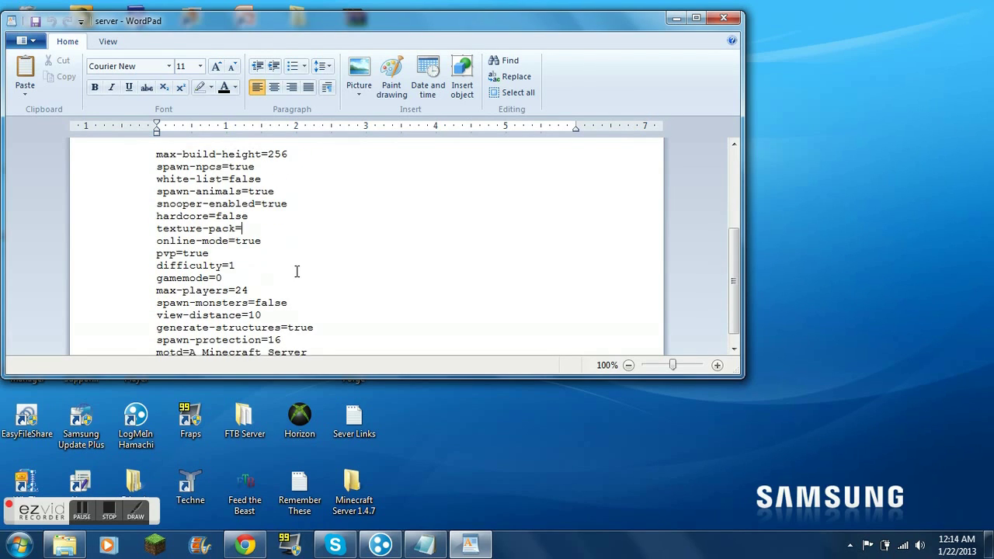
pyautogui.click(273, 244)
pyautogui.click(227, 259)
pyautogui.scroll(1, 227, 259)
pyautogui.scroll(-2, 228, 263)
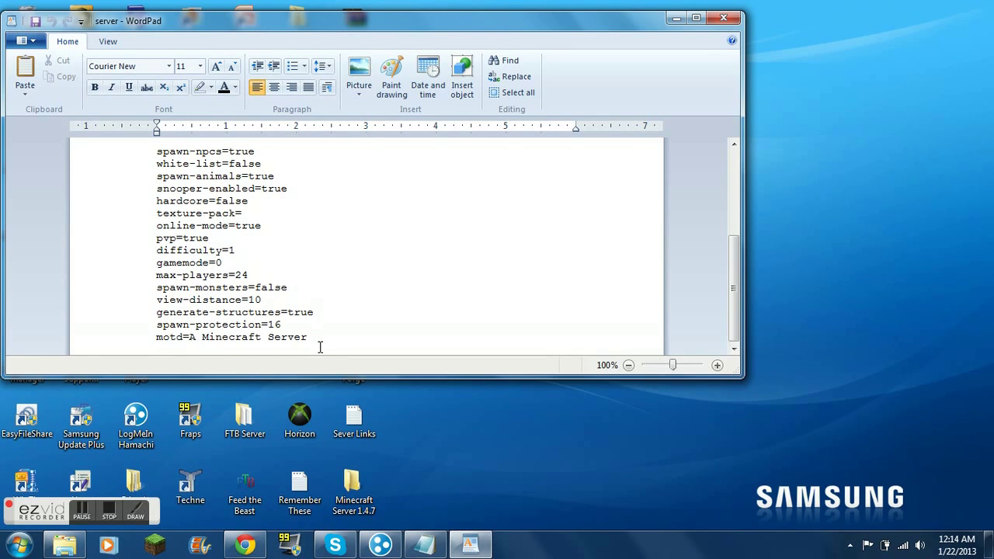
# - Replace the motd text in the server properties with "Skyblock!"
pyautogui.scroll(1, 320, 347)
pyautogui.scroll(-1, 311, 330)
pyautogui.moveTo(327, 348); pyautogui.dragTo(194, 348)
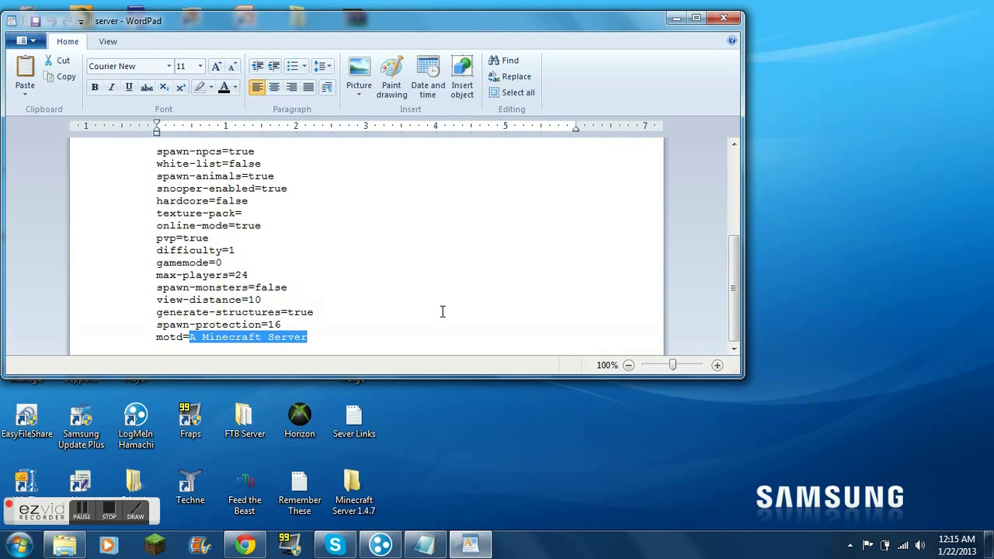
pyautogui.scroll(4, 444, 303)
pyautogui.scroll(-4, 445, 299)
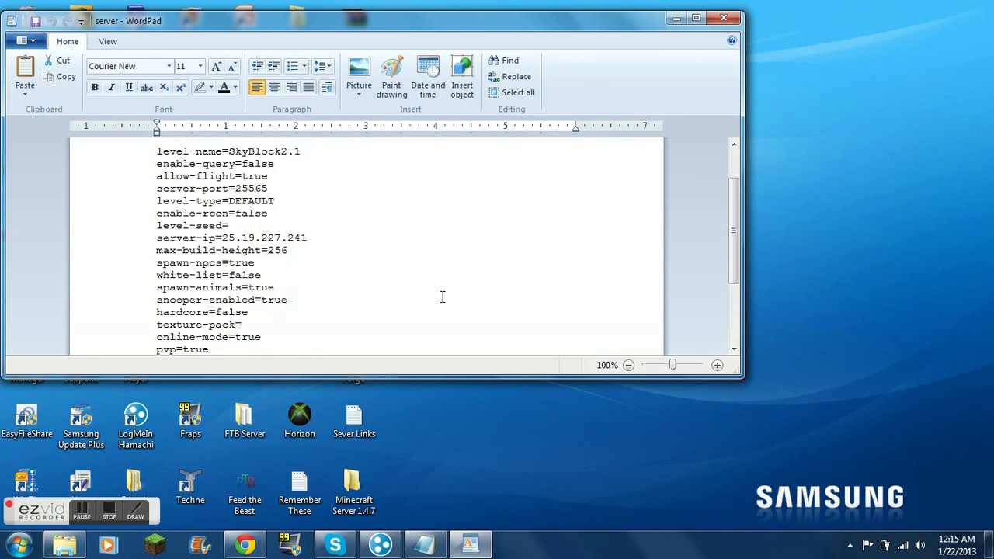
pyautogui.write('S')
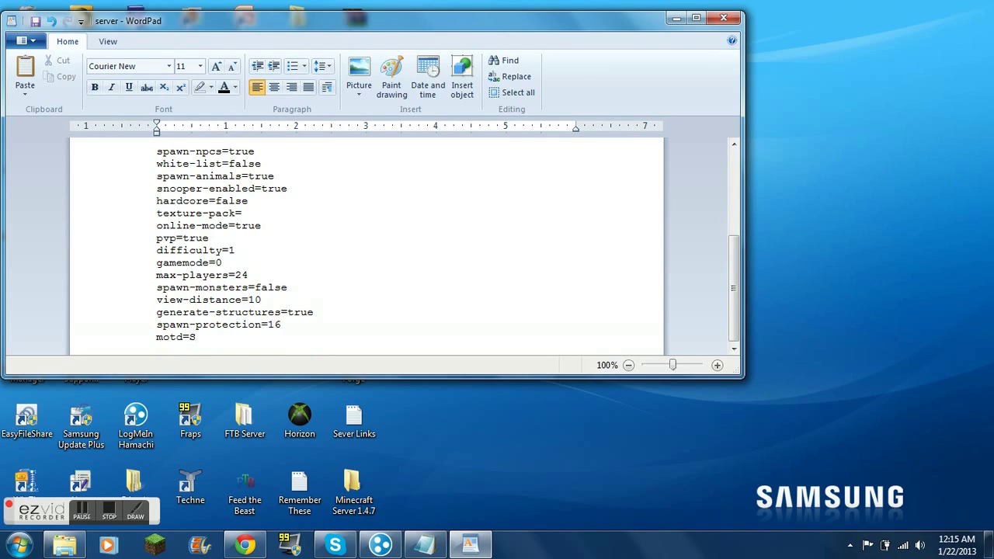
pyautogui.write('kyblock!')
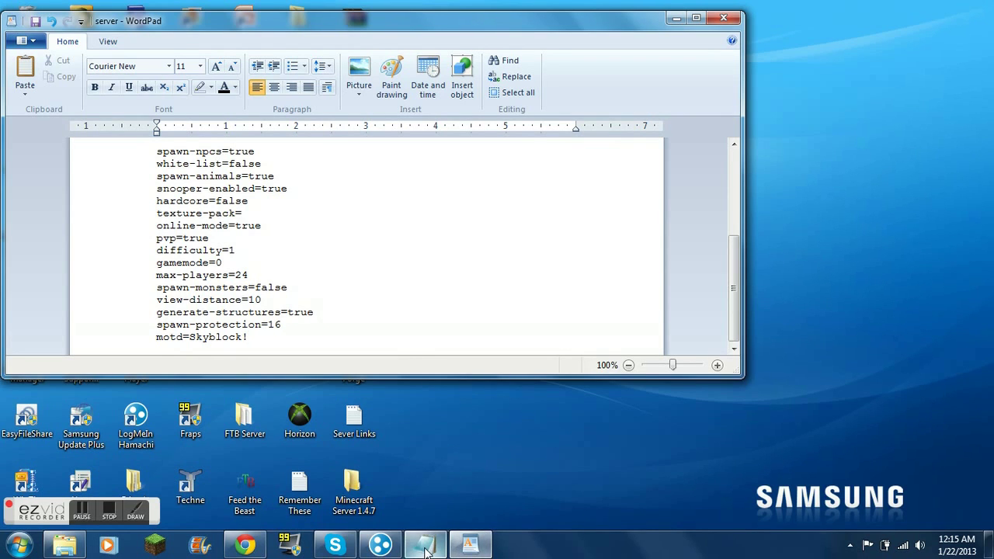
# - Bring the server properties document back on screen and look over its entries
pyautogui.moveTo(426, 552)
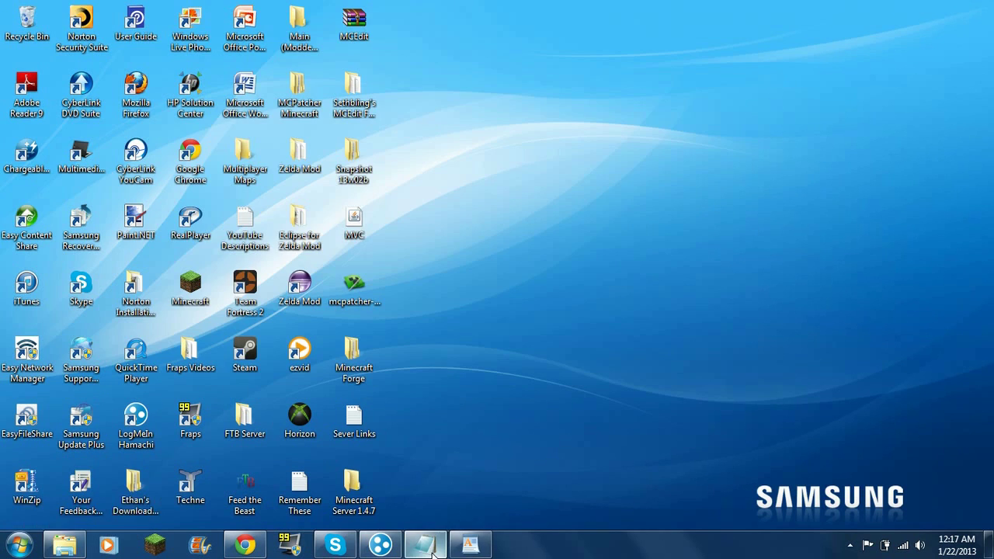
pyautogui.moveTo(426, 547)
pyautogui.moveTo(457, 474)
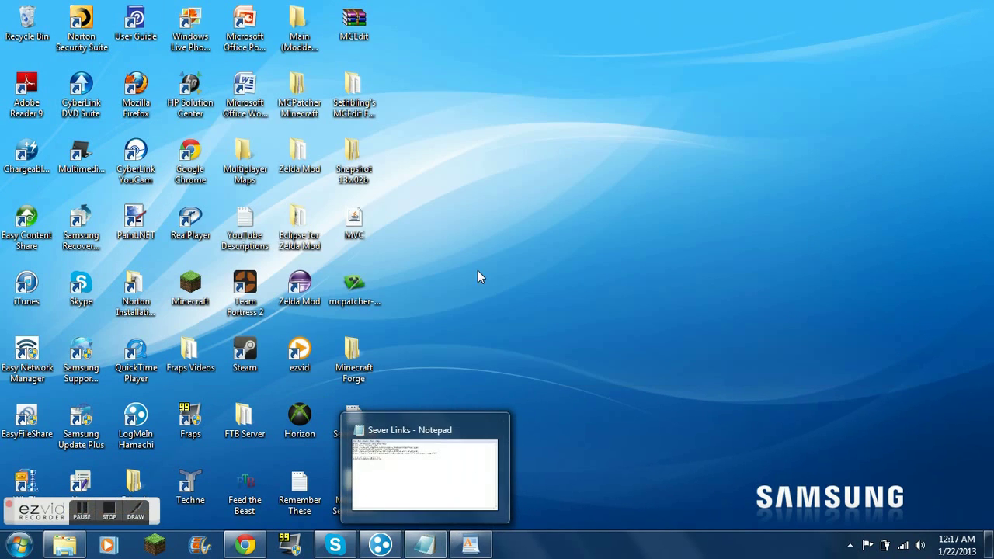
pyautogui.click(470, 546)
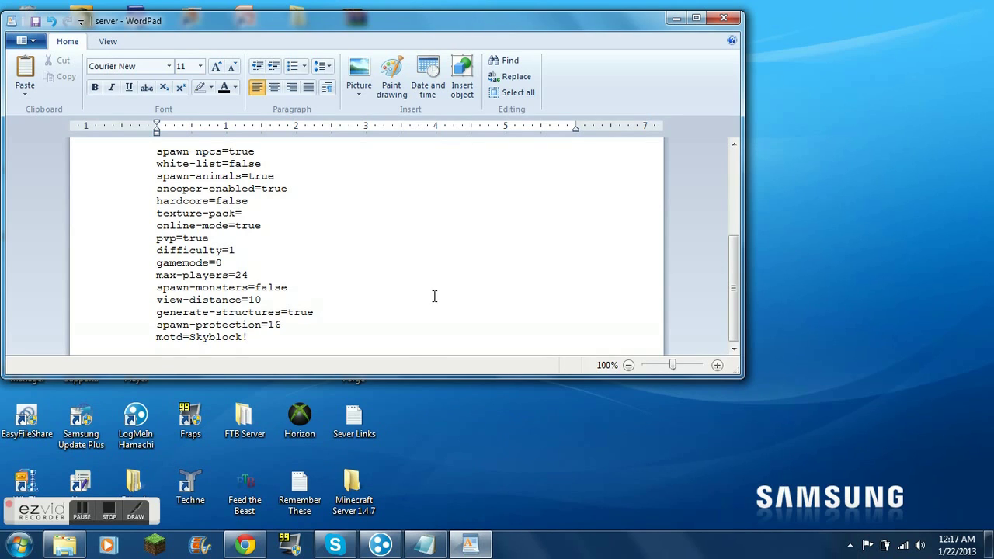
pyautogui.scroll(2, 418, 344)
pyautogui.scroll(-2, 418, 344)
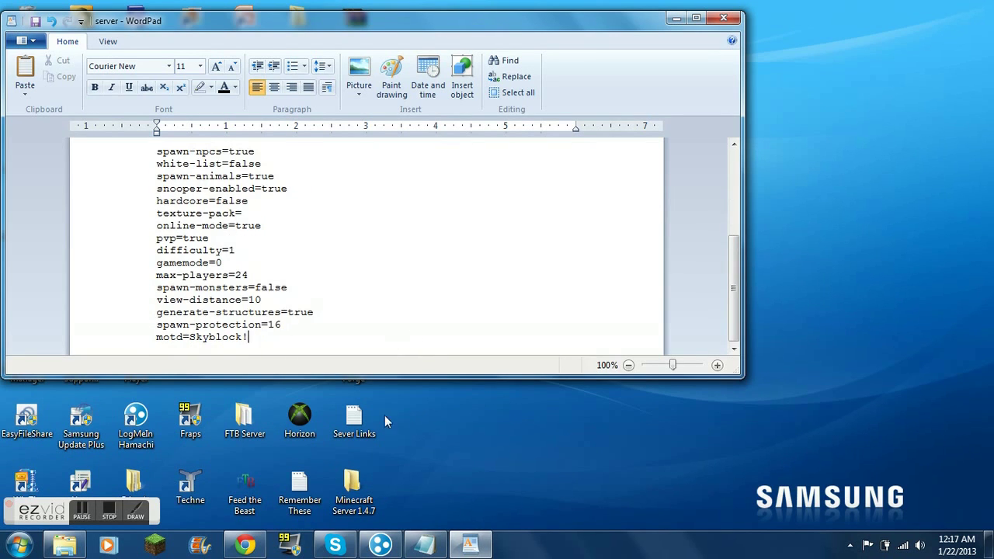
# - Copy the line enable-command-block=true from the Sever Links notes and minimize the notes window
pyautogui.click(424, 546)
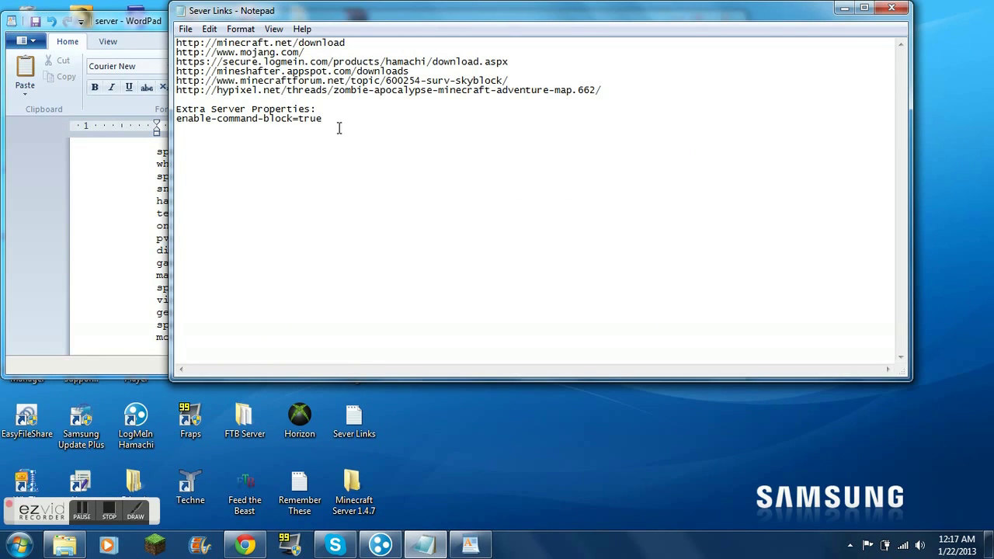
pyautogui.moveTo(341, 129); pyautogui.dragTo(176, 128)
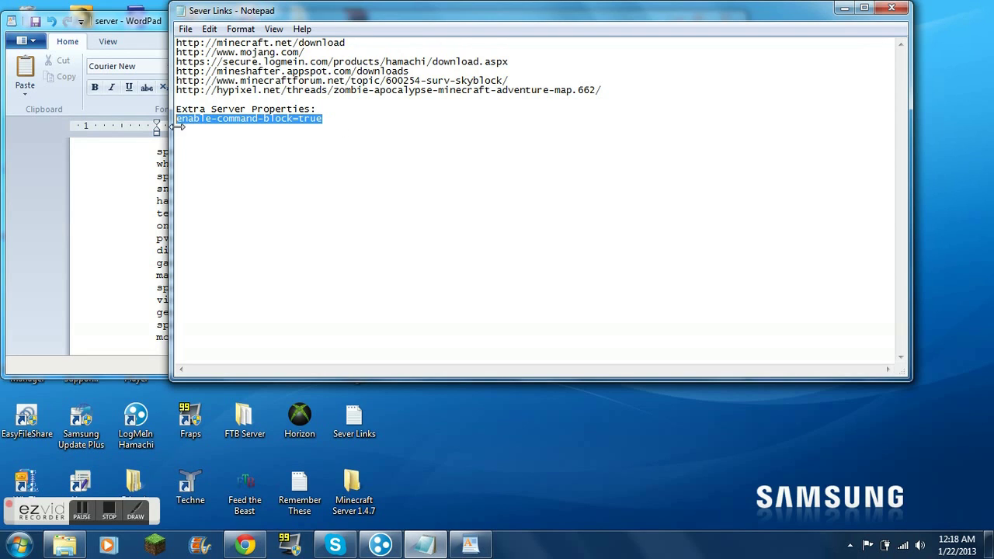
pyautogui.rightClick(231, 128)
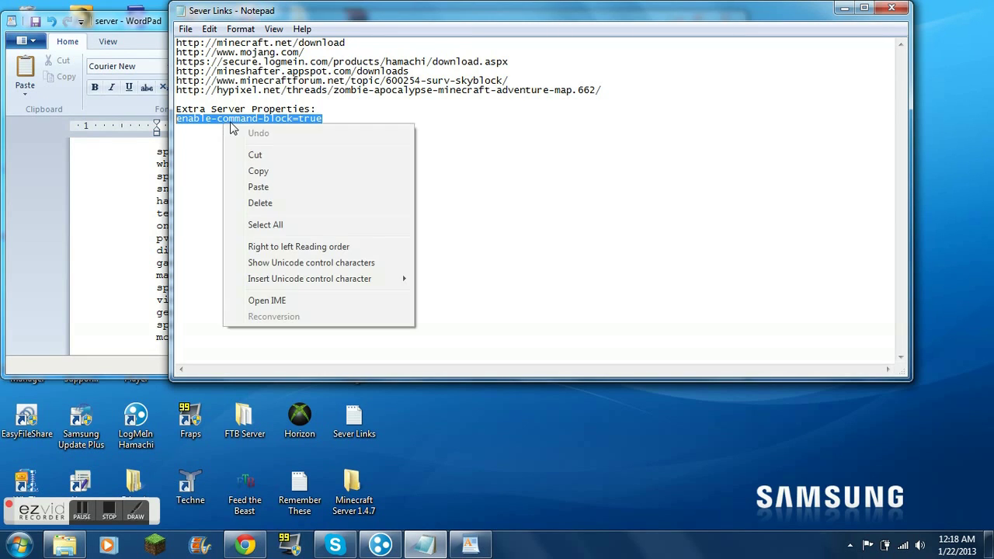
pyautogui.click(301, 168)
pyautogui.click(393, 132)
pyautogui.moveTo(351, 129); pyautogui.dragTo(184, 127)
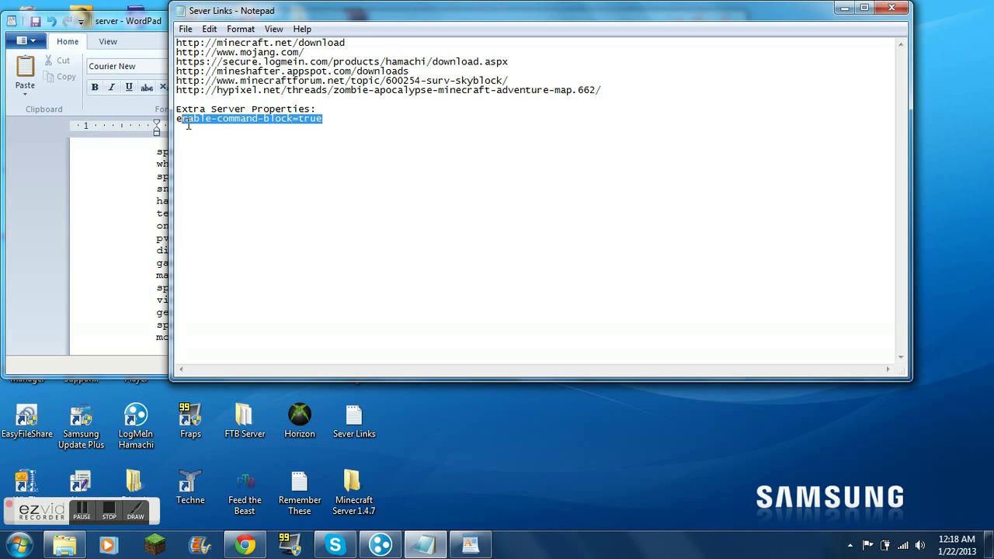
pyautogui.rightClick(230, 124)
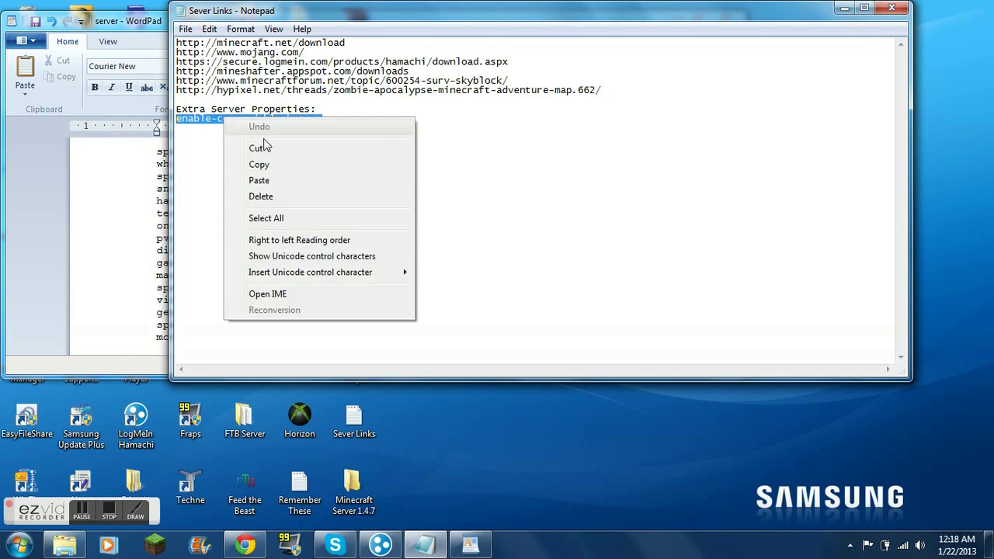
pyautogui.click(278, 165)
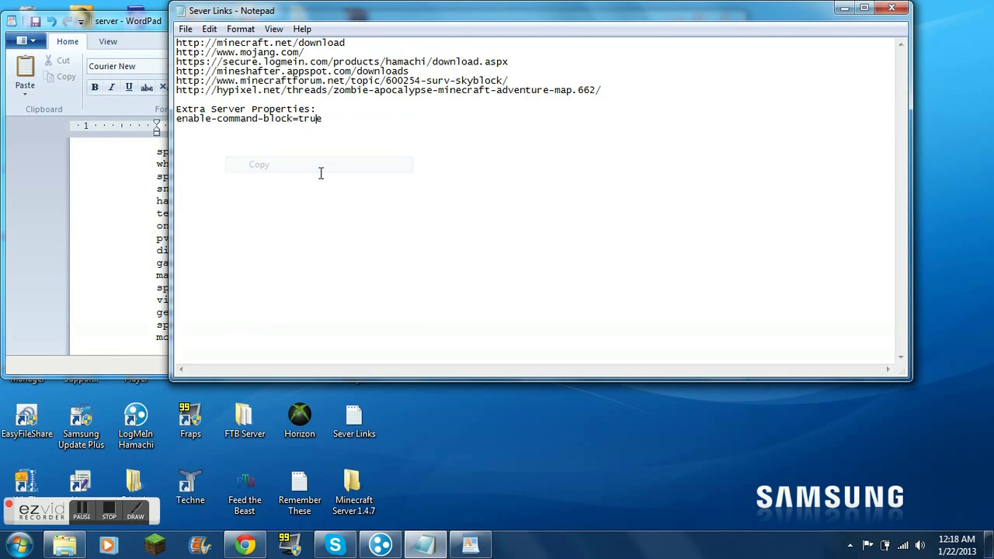
pyautogui.click(842, 13)
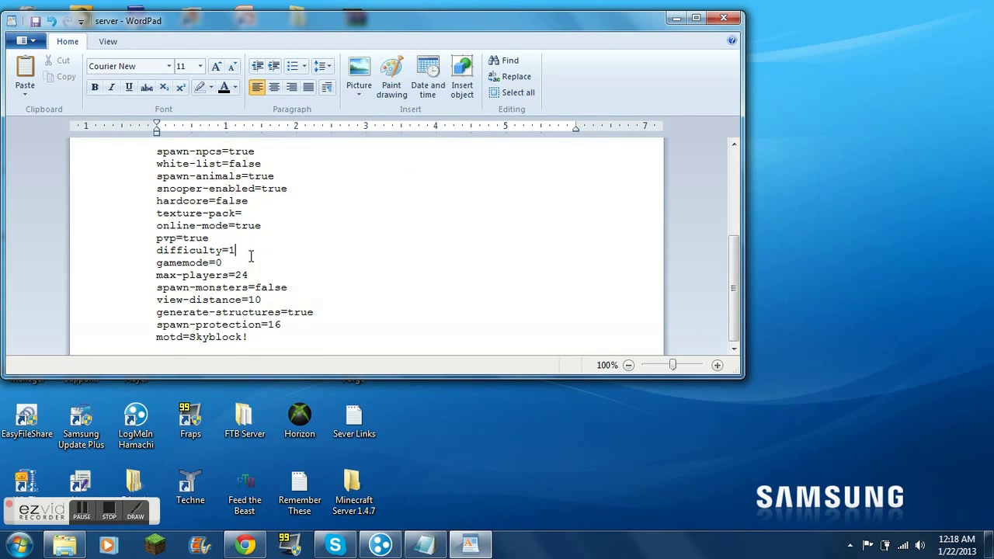
# - Insert enable-command-block=true on a new line below the difficulty entry and save the server properties file
pyautogui.click(251, 256)
pyautogui.press('Return')
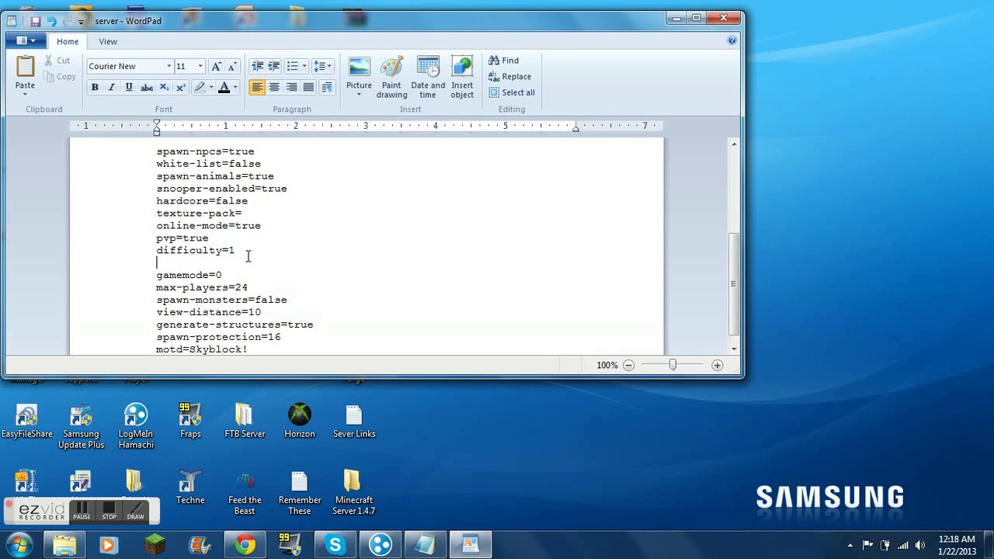
pyautogui.hotkey('ctrl', 'v')
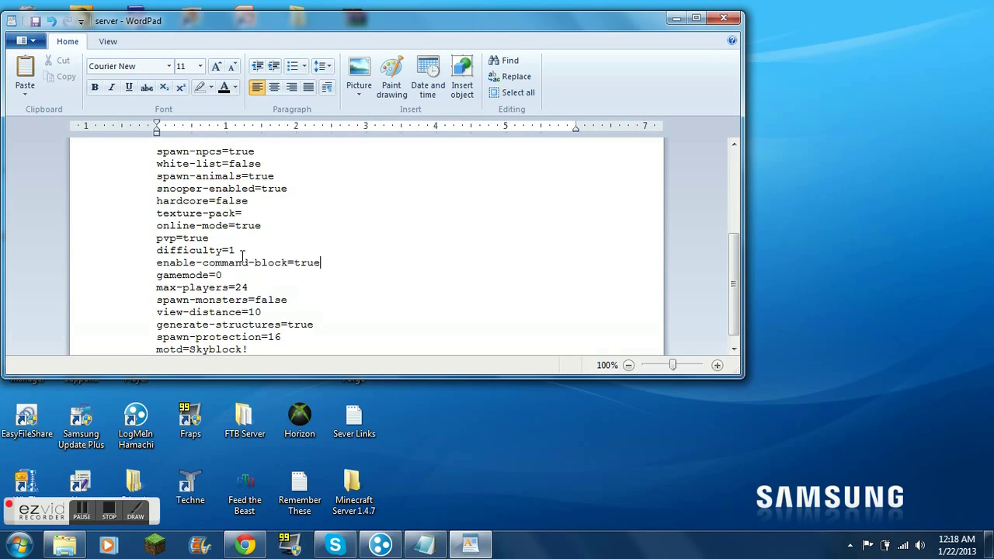
pyautogui.click(35, 22)
pyautogui.scroll(-1, 407, 285)
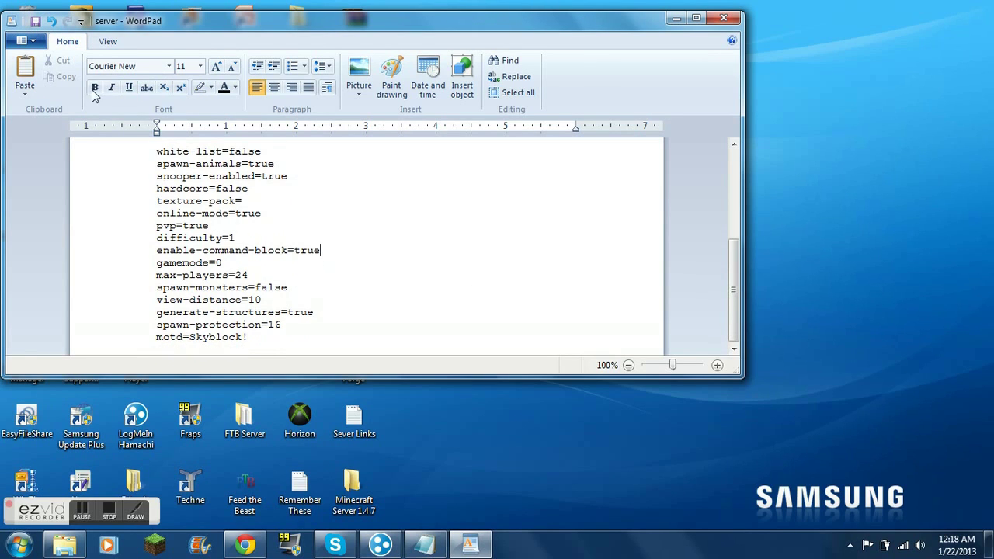
pyautogui.click(35, 23)
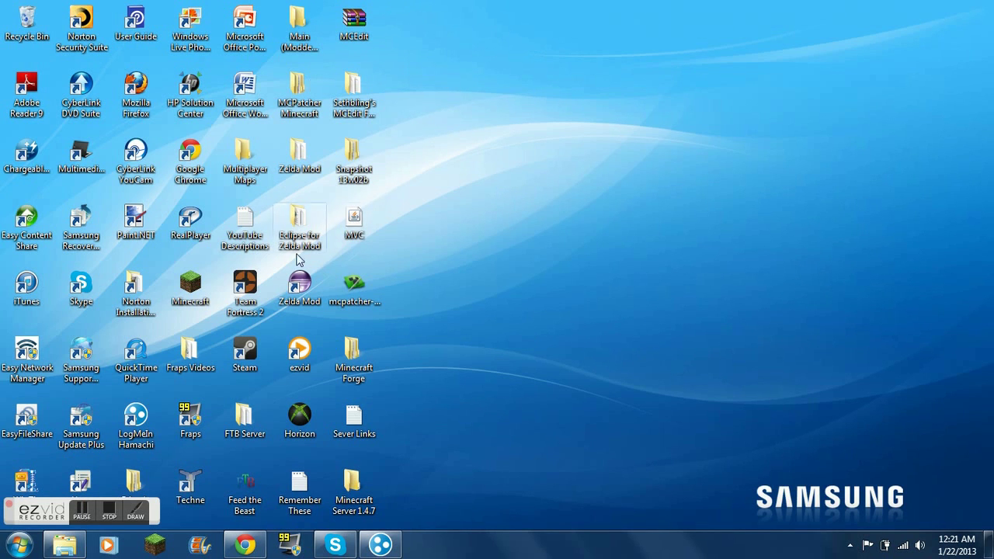
# - Switch to Chrome, download the Mineshafter proxy for servers from the Mineshafter downloads page and keep the file
pyautogui.click(244, 545)
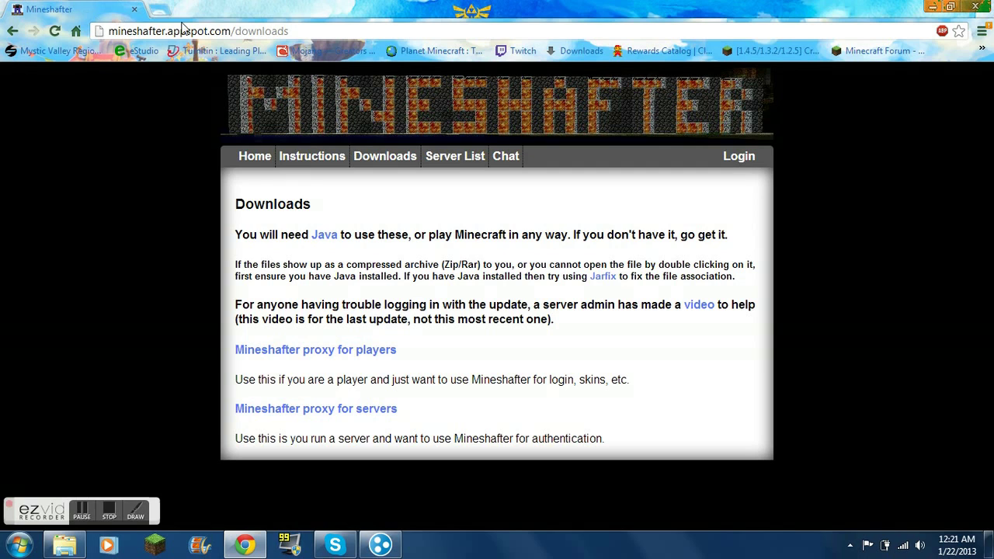
pyautogui.click(299, 35)
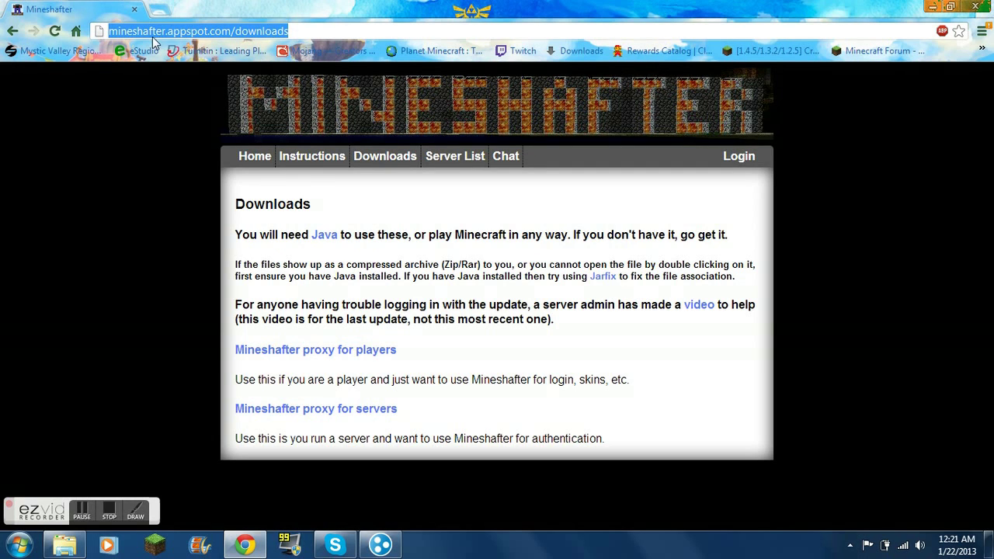
pyautogui.click(585, 205)
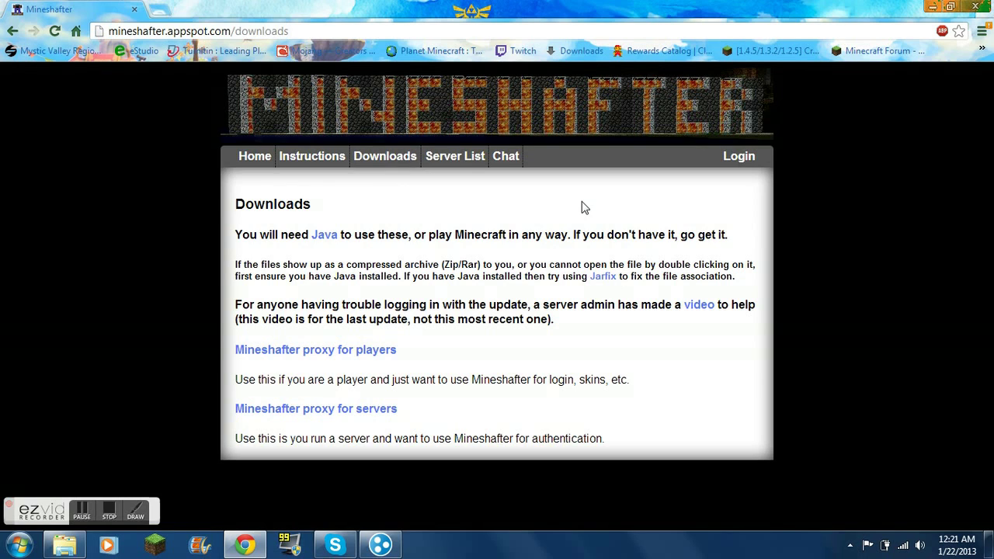
pyautogui.click(329, 415)
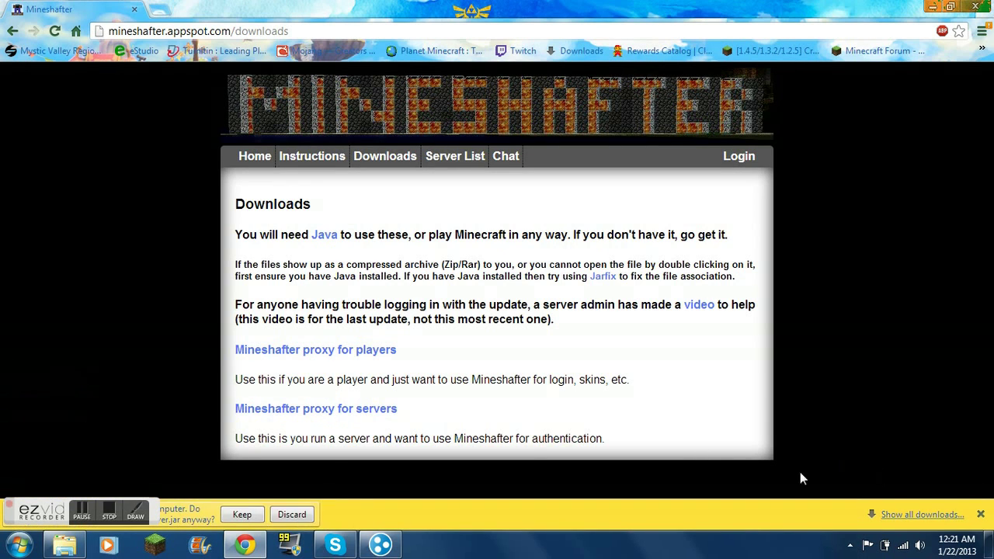
pyautogui.click(233, 515)
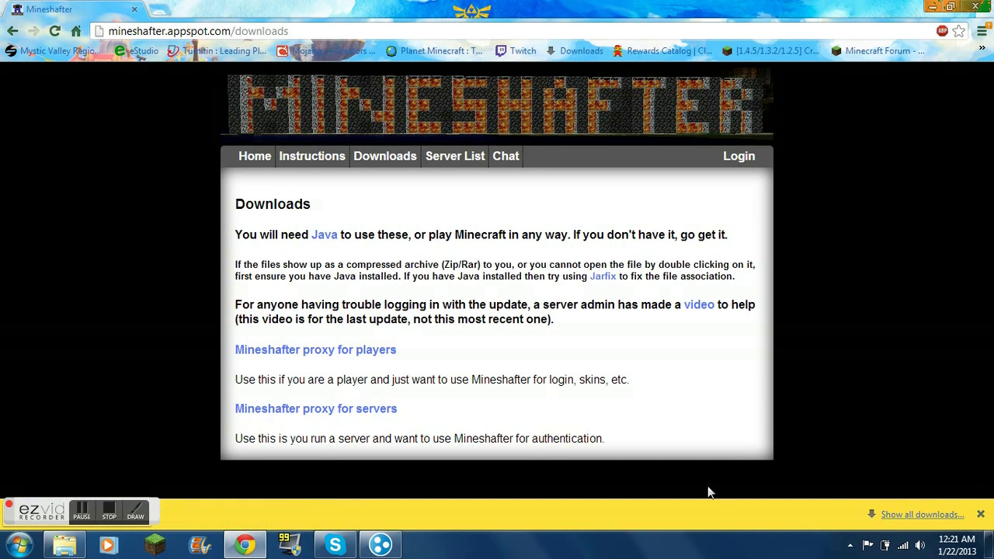
# - Copy Mineshafter-server.jar from Chrome's downloads list into the Minecraft Server 1.4.7 folder, clear the list entries and close Chrome
pyautogui.click(907, 515)
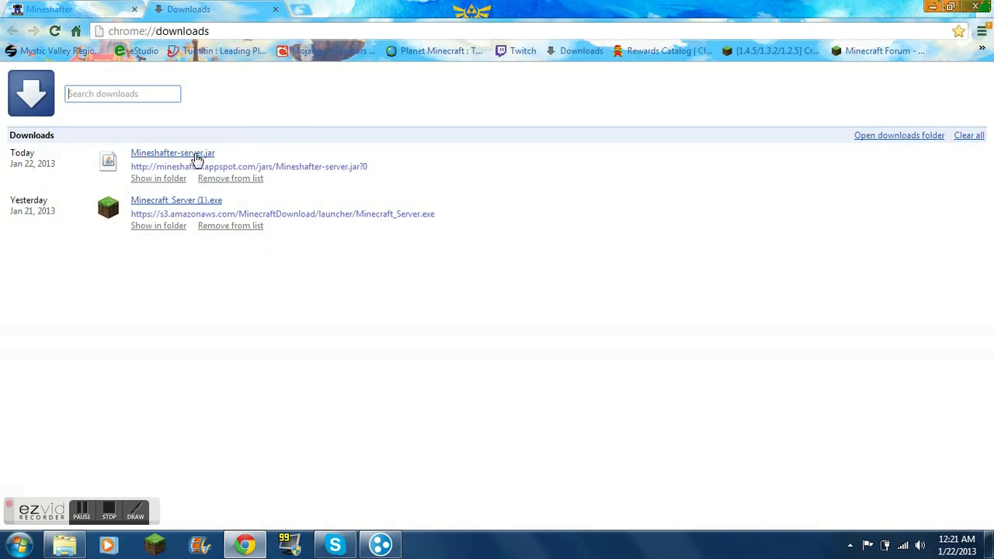
pyautogui.click(217, 226)
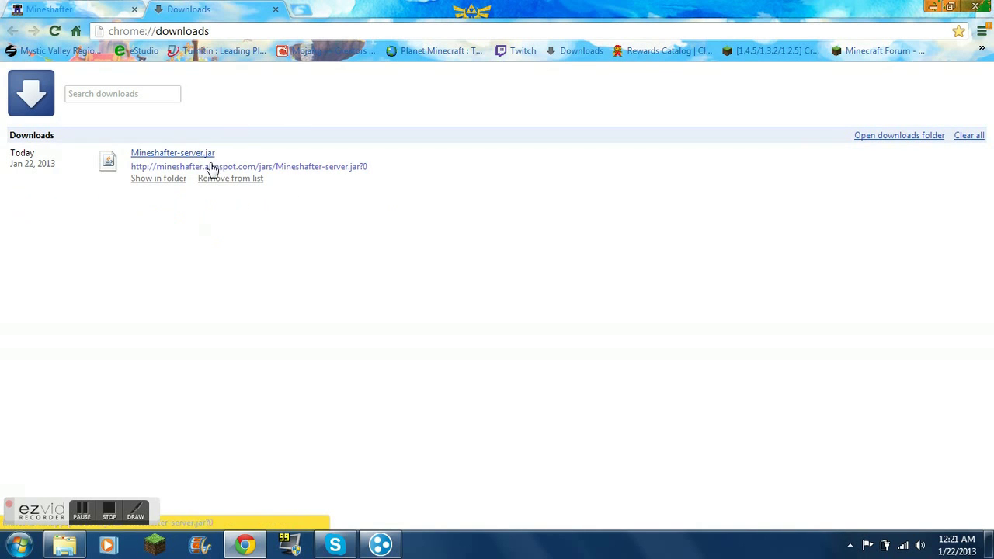
pyautogui.click(64, 545)
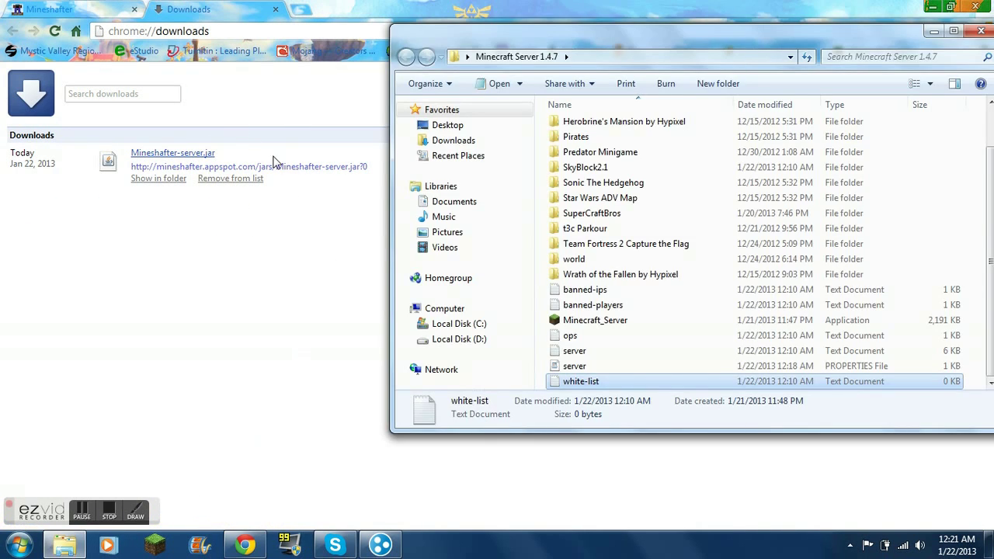
pyautogui.moveTo(187, 160); pyautogui.dragTo(623, 96)
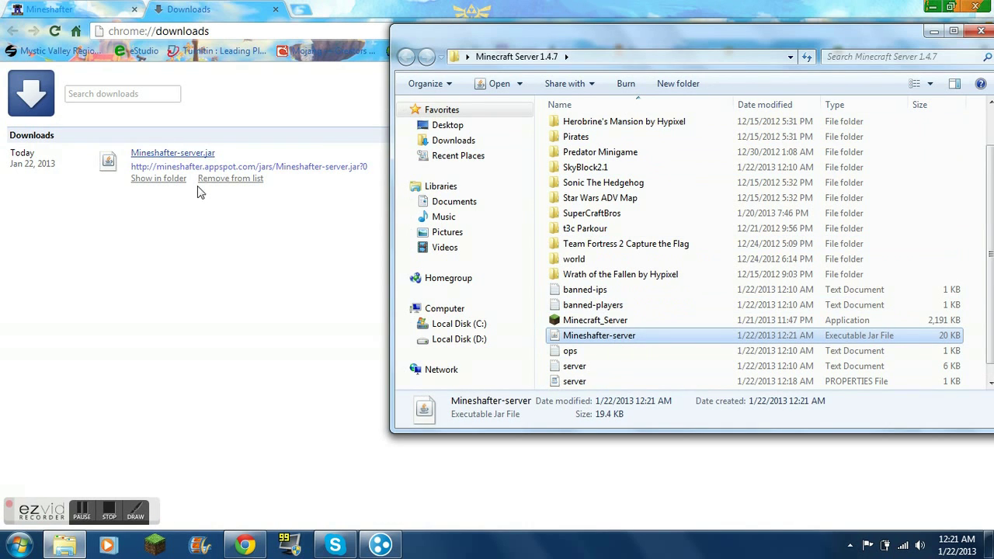
pyautogui.click(230, 184)
pyautogui.click(976, 6)
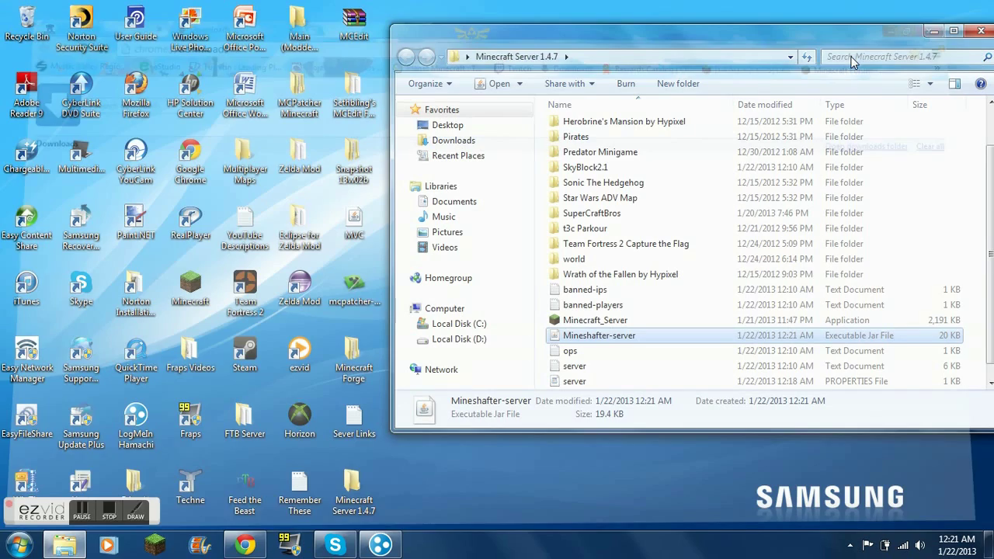
# - Set online-mode to false in the server properties file, then save and close the document
pyautogui.scroll(-1, 600, 369)
pyautogui.doubleClick(576, 368)
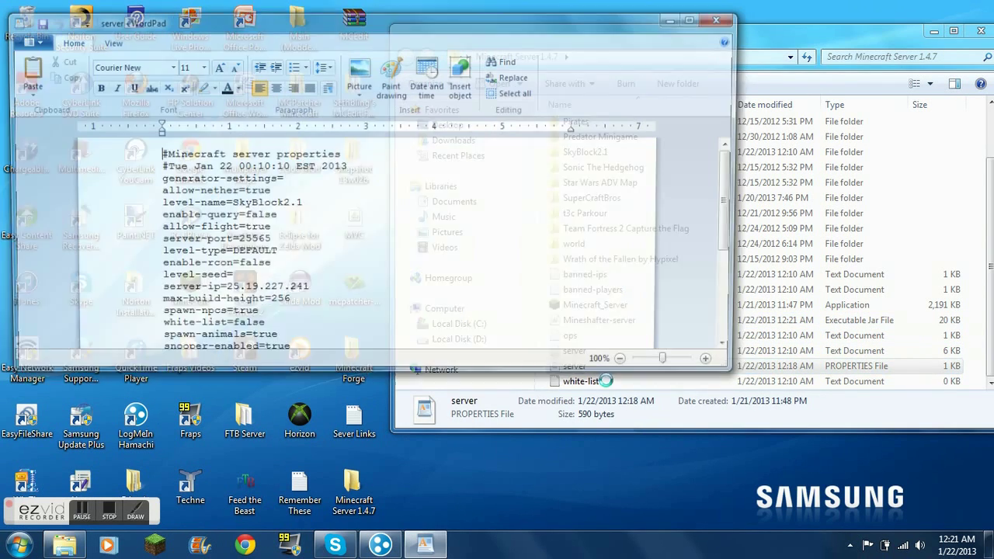
pyautogui.scroll(-3, 451, 321)
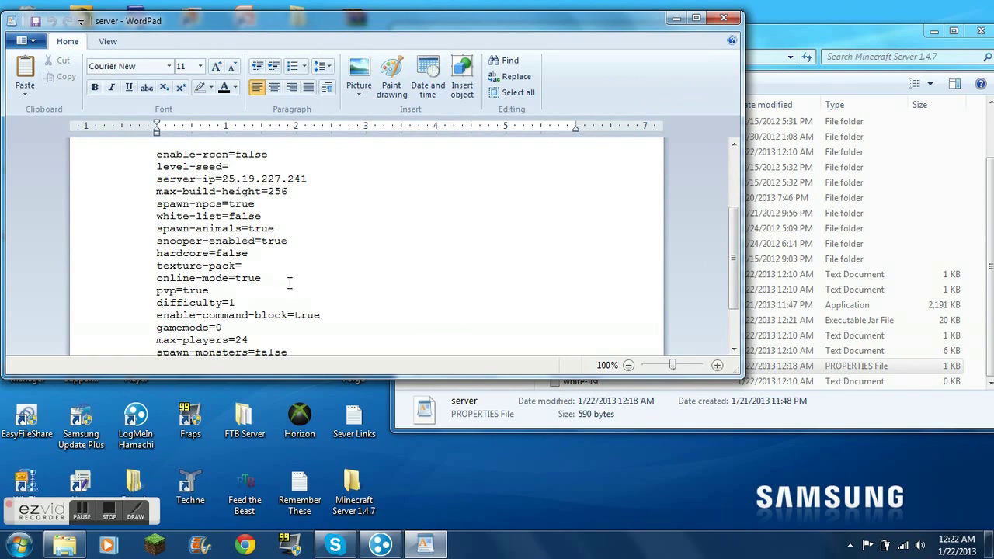
pyautogui.doubleClick(249, 280)
pyautogui.write('falsa')
pyautogui.click(35, 21)
pyautogui.scroll(-2, 35, 21)
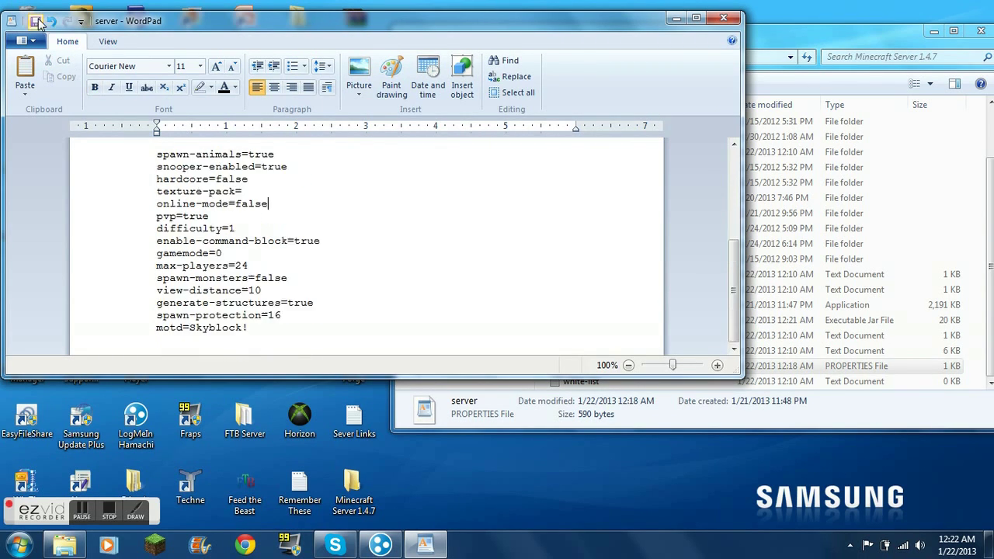
pyautogui.click(723, 17)
# - Start Minecraft_Server from the server folder and read across the full width of its startup log
pyautogui.doubleClick(612, 306)
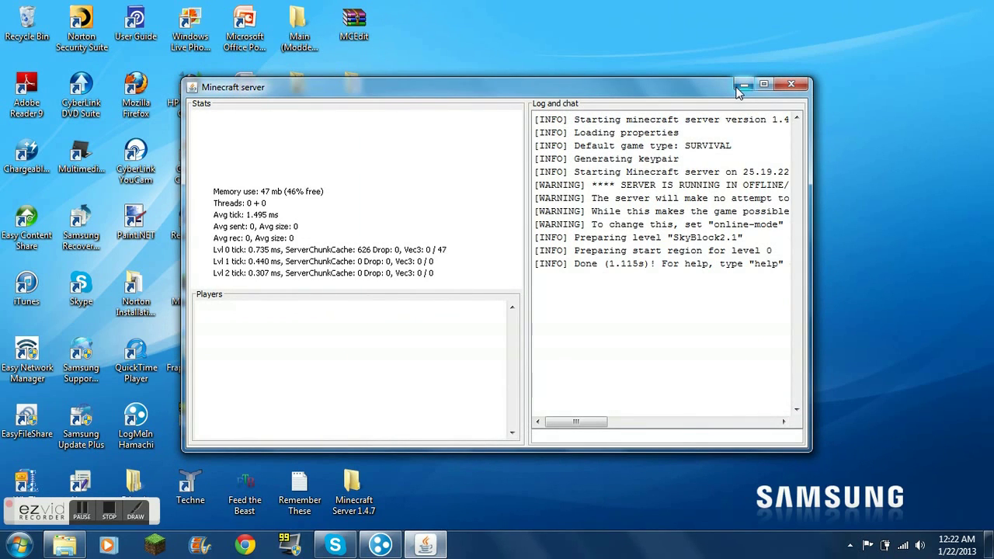
pyautogui.moveTo(586, 422); pyautogui.dragTo(568, 405)
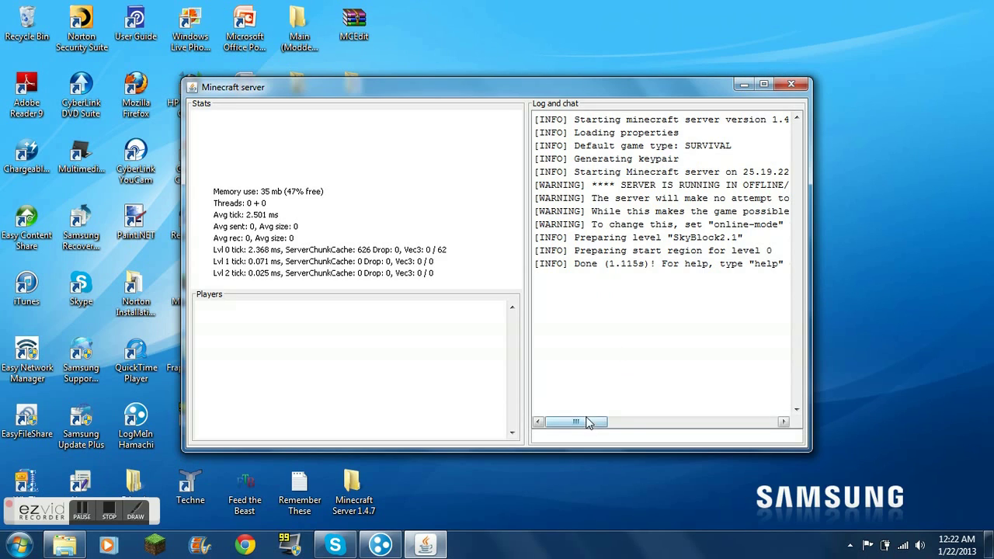
pyautogui.moveTo(591, 419); pyautogui.dragTo(701, 401)
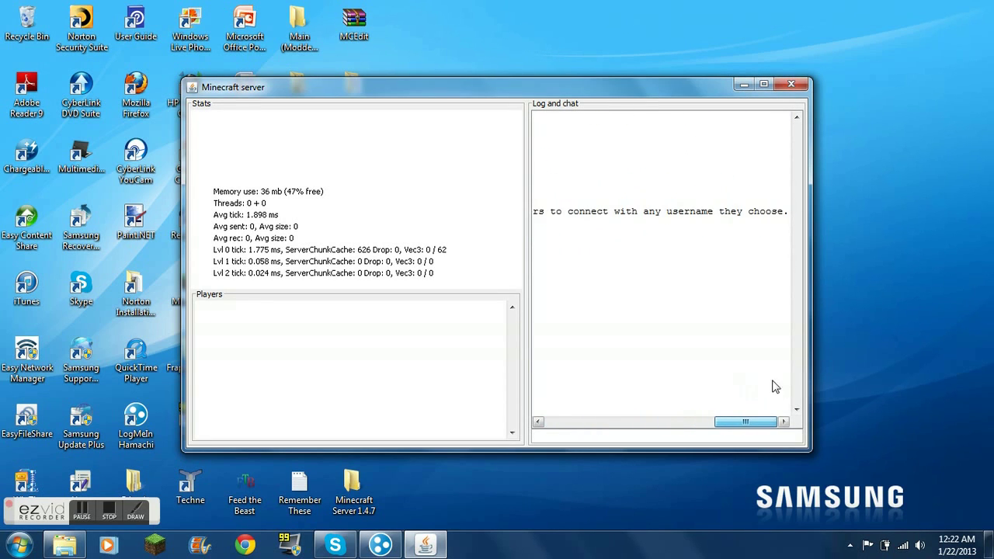
pyautogui.moveTo(774, 386); pyautogui.dragTo(527, 399)
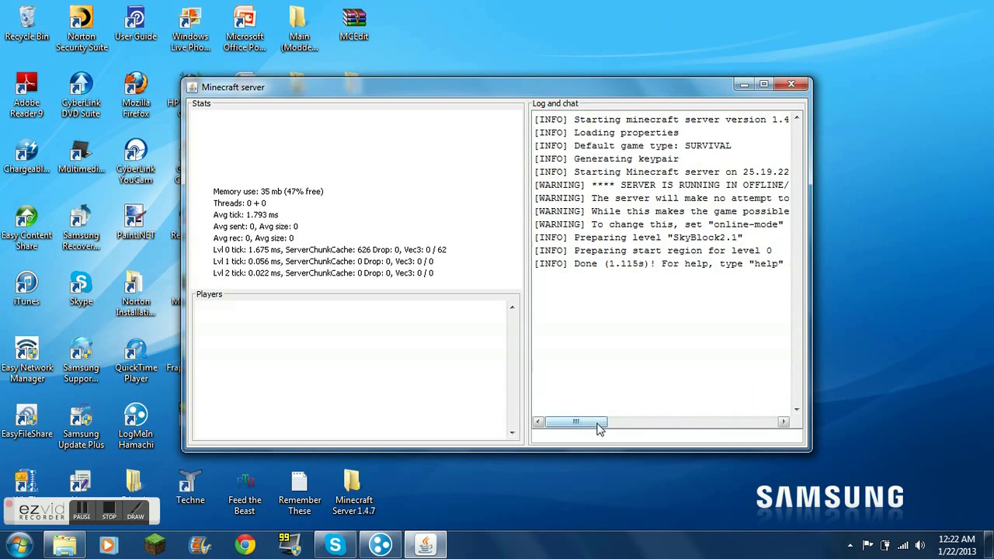
pyautogui.moveTo(599, 424); pyautogui.dragTo(557, 414)
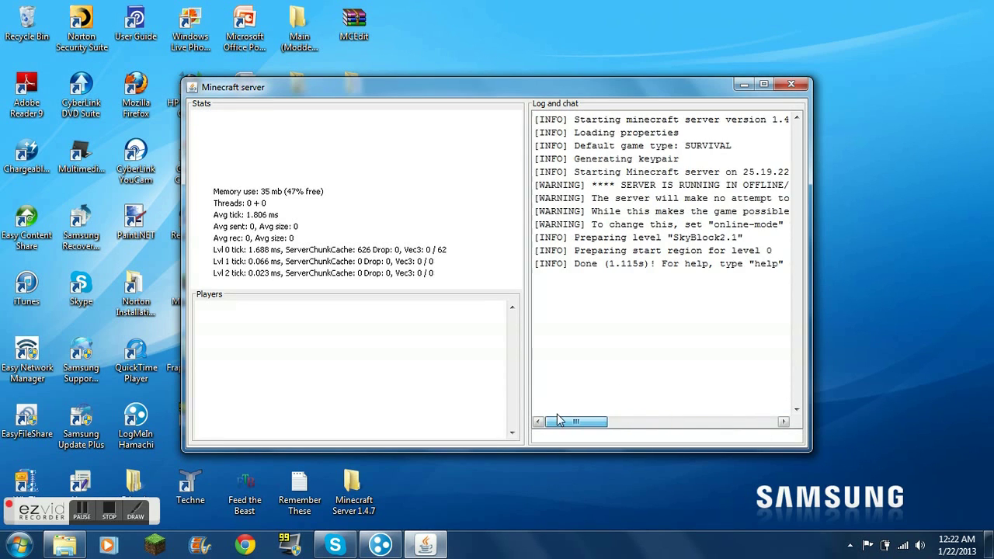
pyautogui.click(744, 85)
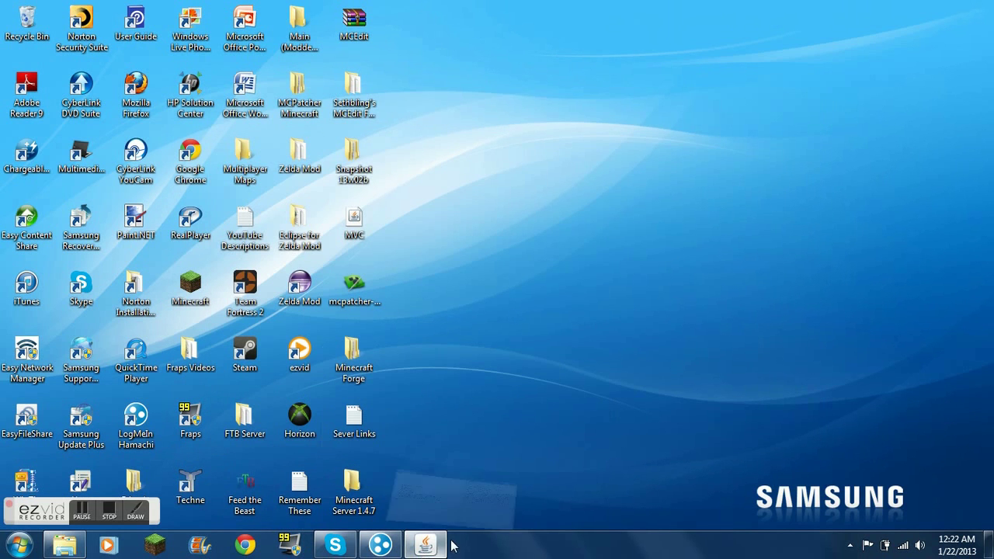
pyautogui.click(423, 546)
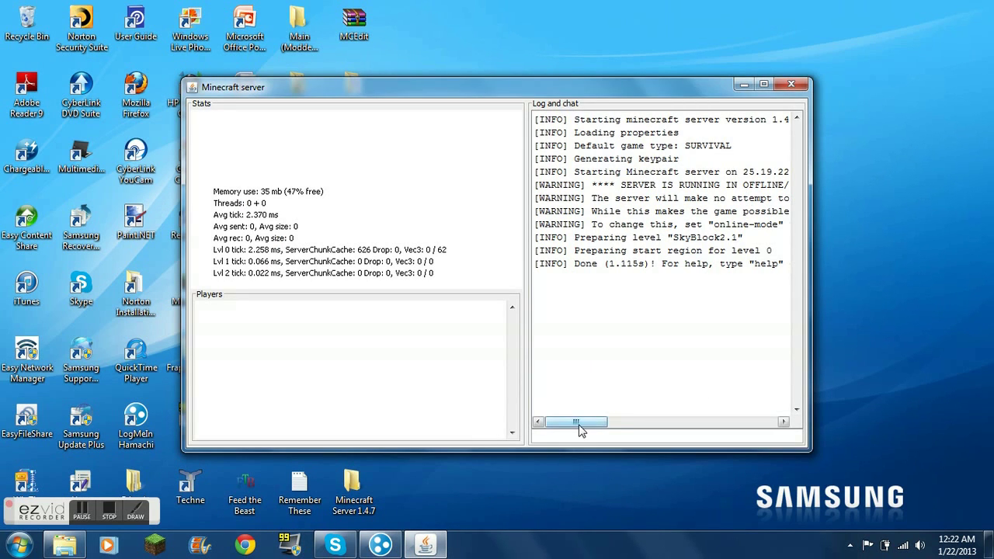
pyautogui.moveTo(578, 426); pyautogui.dragTo(556, 449)
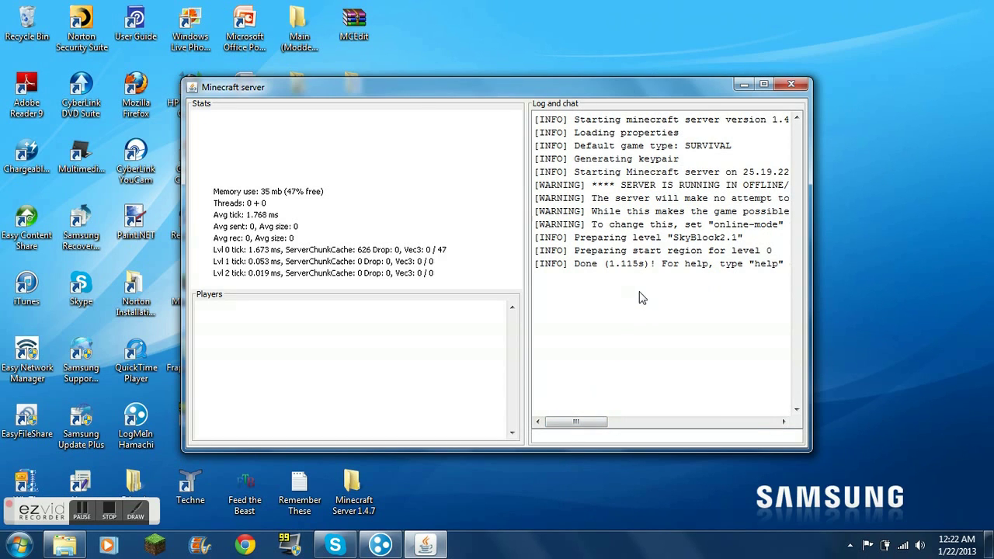
# - Close the Minecraft server and bring the Minecraft Server 1.4.7 folder back on screen
pyautogui.click(791, 85)
pyautogui.click(68, 547)
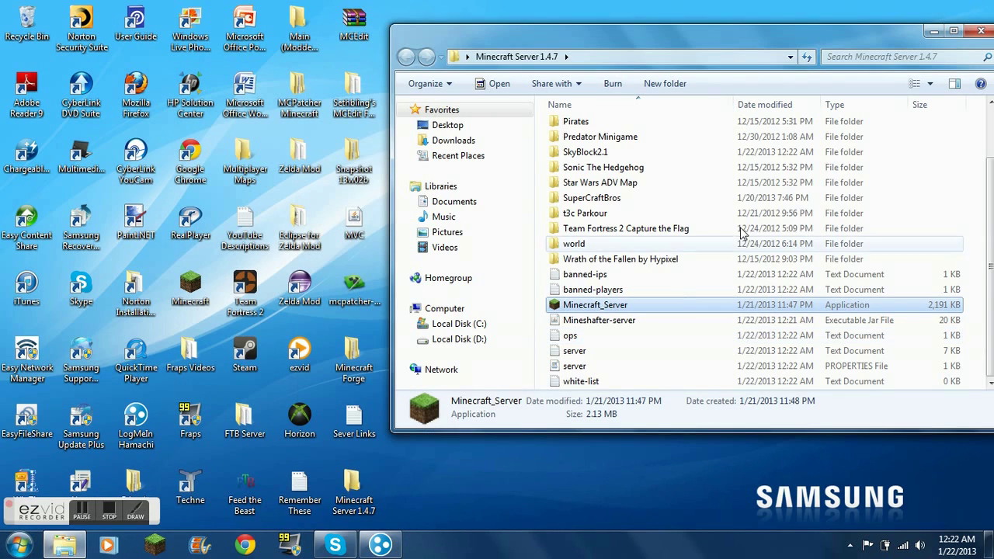
pyautogui.scroll(2, 661, 352)
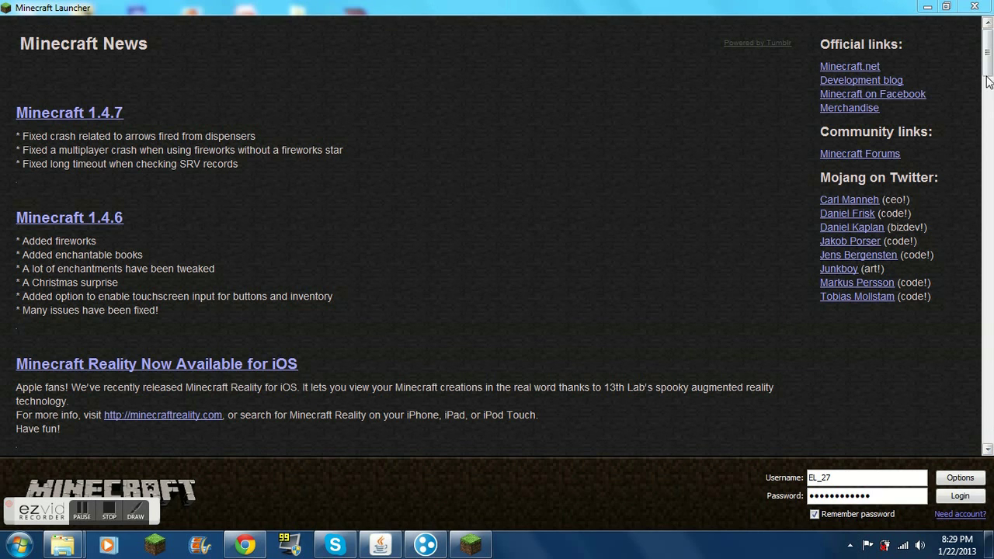
# - Bring up the running Minecraft server window, check its log and player list, and minimize it
pyautogui.moveTo(988, 82); pyautogui.dragTo(980, 43)
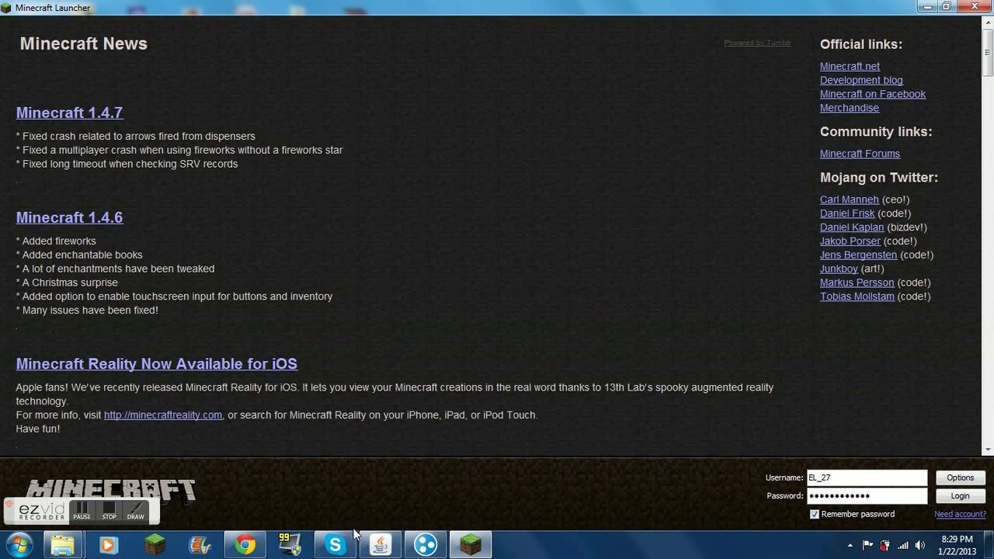
pyautogui.click(381, 545)
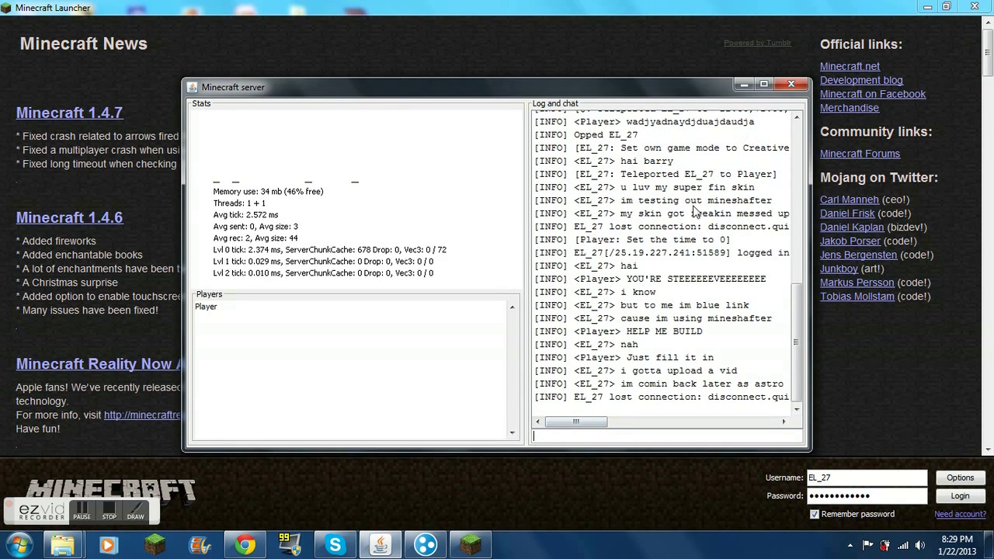
pyautogui.click(746, 90)
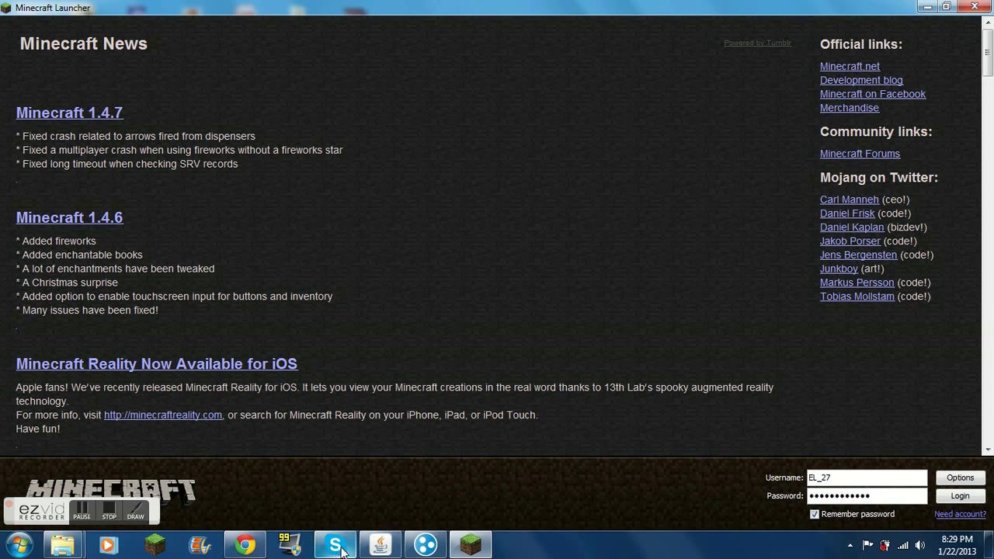
# - Switch to Chrome and look over the Mineshafter home page and the signed-in account
pyautogui.moveTo(247, 547)
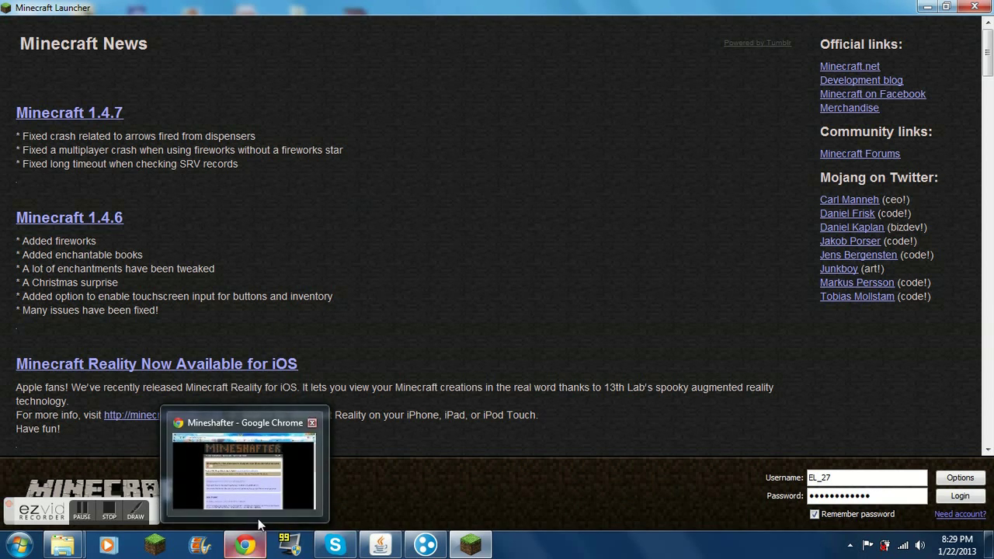
pyautogui.click(247, 547)
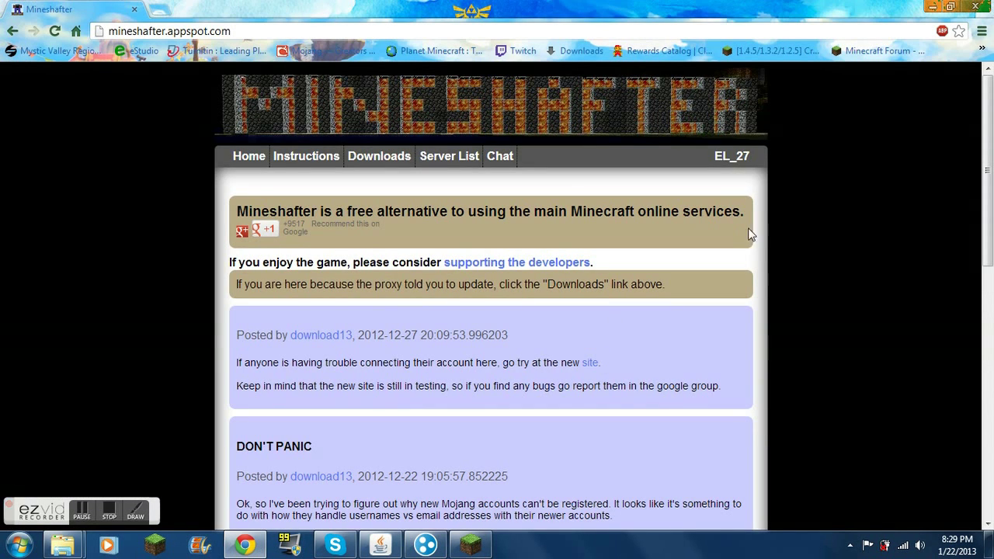
pyautogui.scroll(-2, 953, 240)
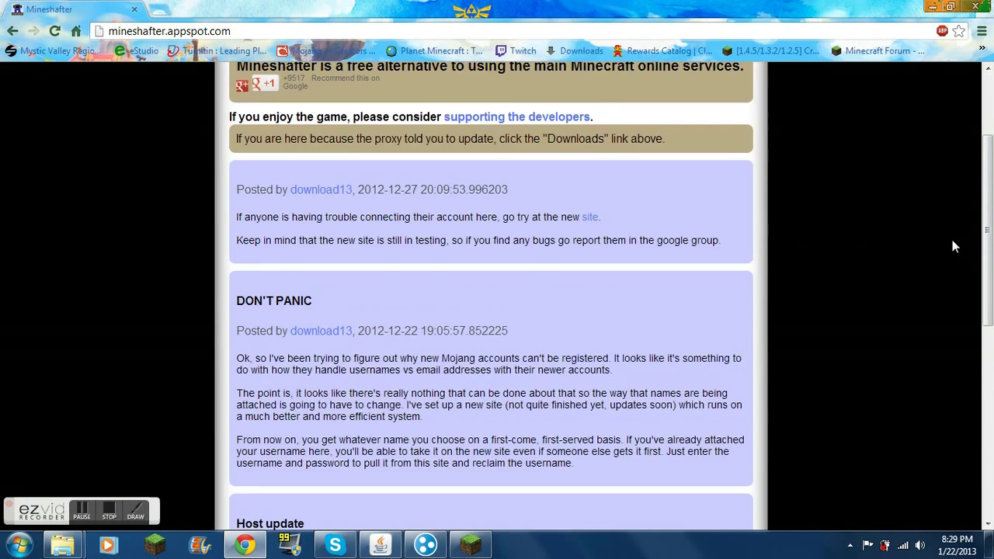
pyautogui.scroll(2, 832, 187)
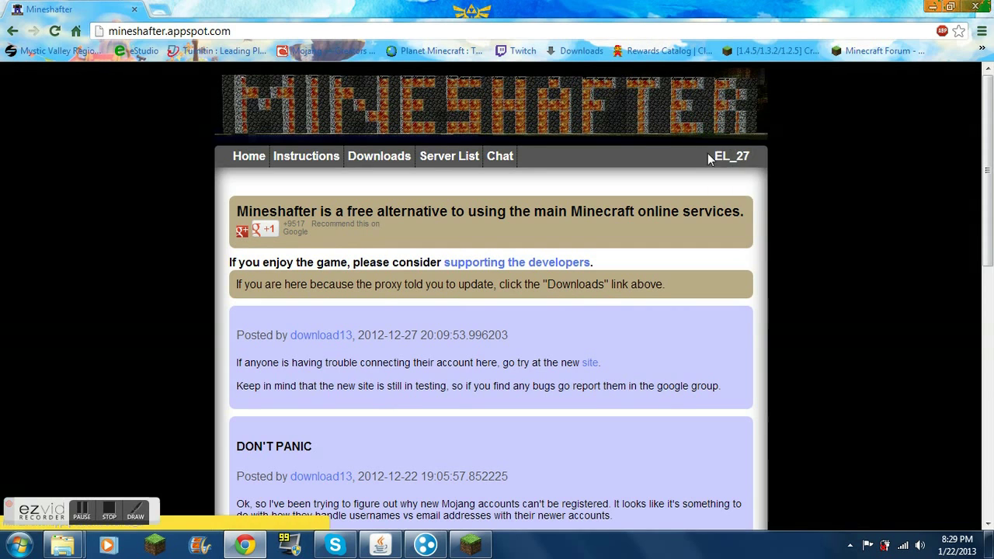
# - Switch to the Minecraft Launcher, log in with the remembered account and decline the update
pyautogui.click(471, 546)
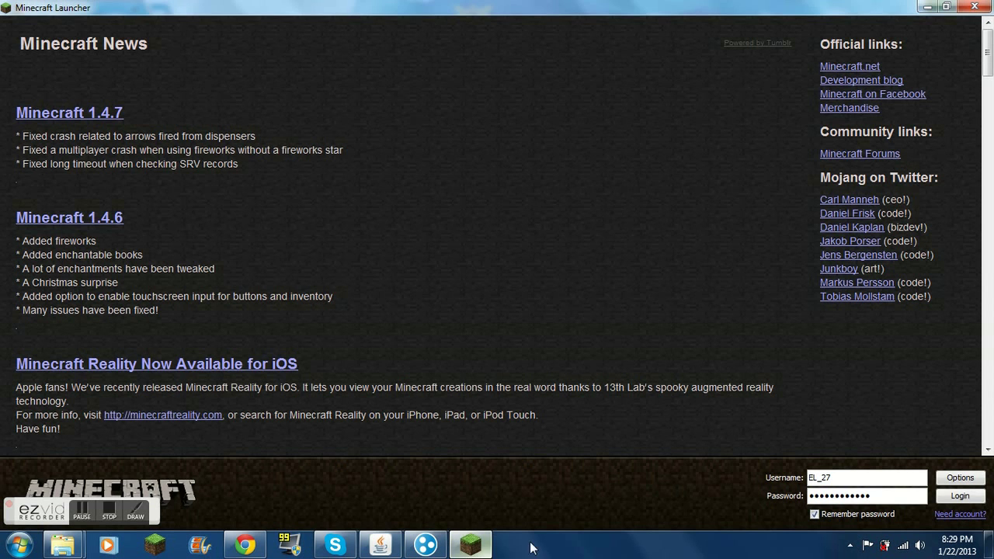
pyautogui.click(959, 495)
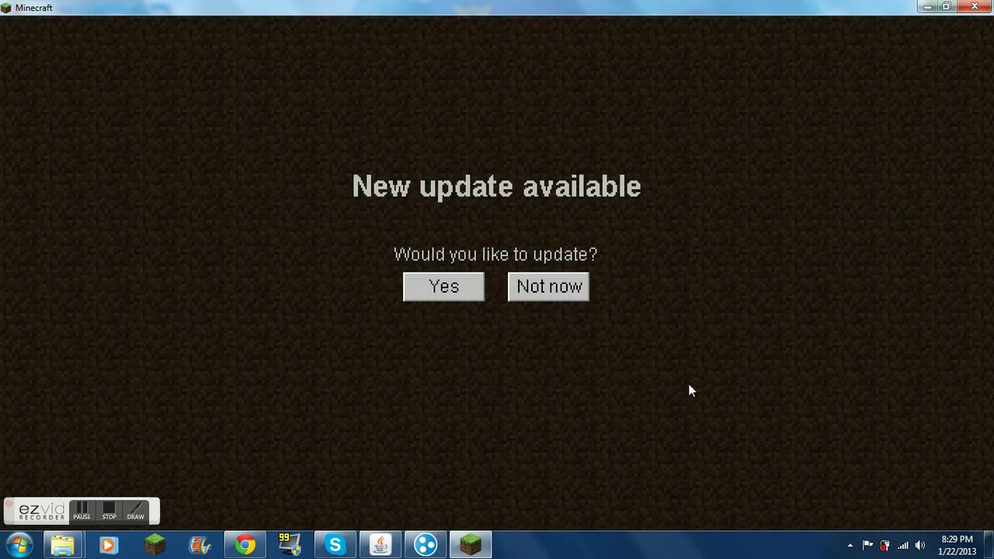
pyautogui.click(553, 289)
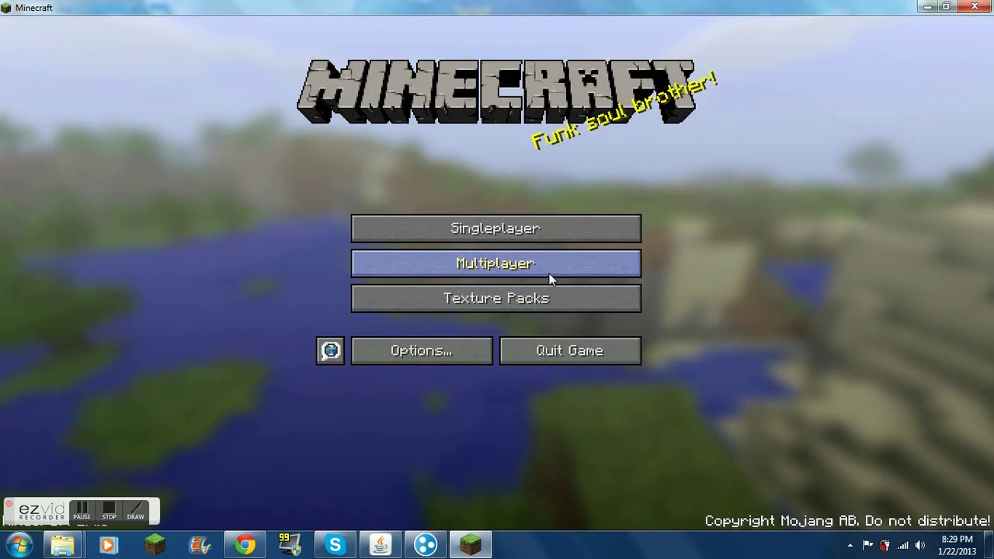
# - Find the friendmaps server in the multiplayer server list and join it
pyautogui.click(552, 271)
pyautogui.moveTo(683, 104); pyautogui.dragTo(677, 335)
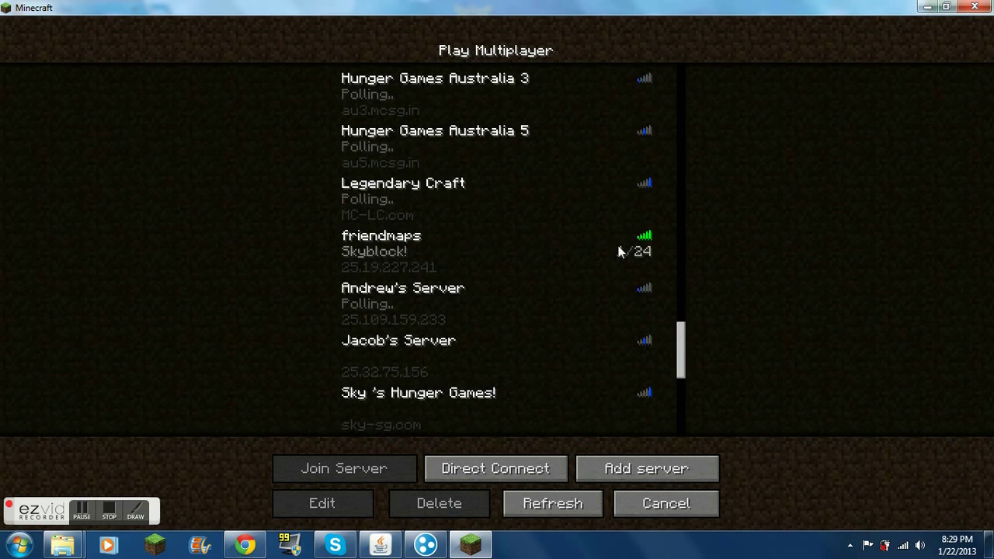
pyautogui.click(479, 252)
pyautogui.click(478, 252)
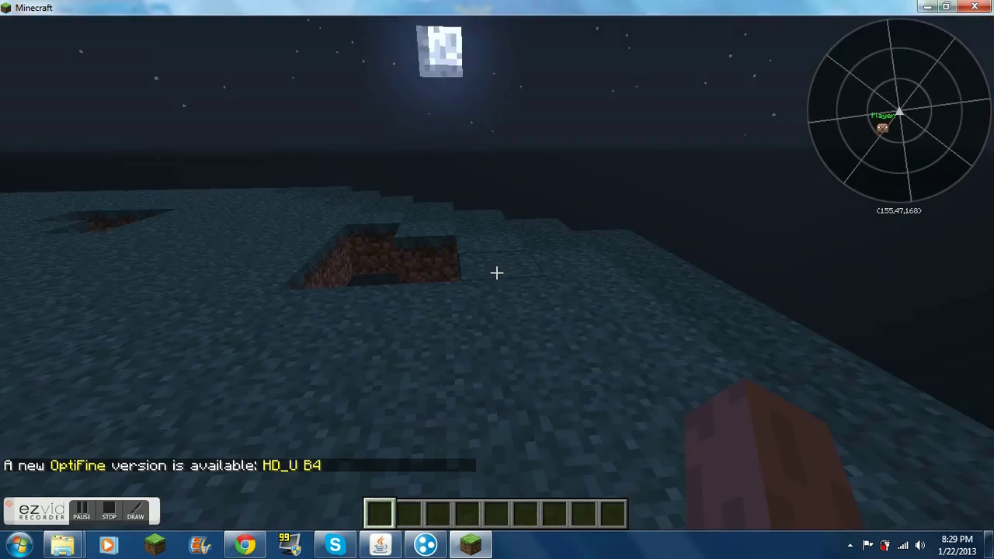
# - Fly around the server world and view the character's skin in third person before returning to first person
pyautogui.press('w')
pyautogui.press('space')
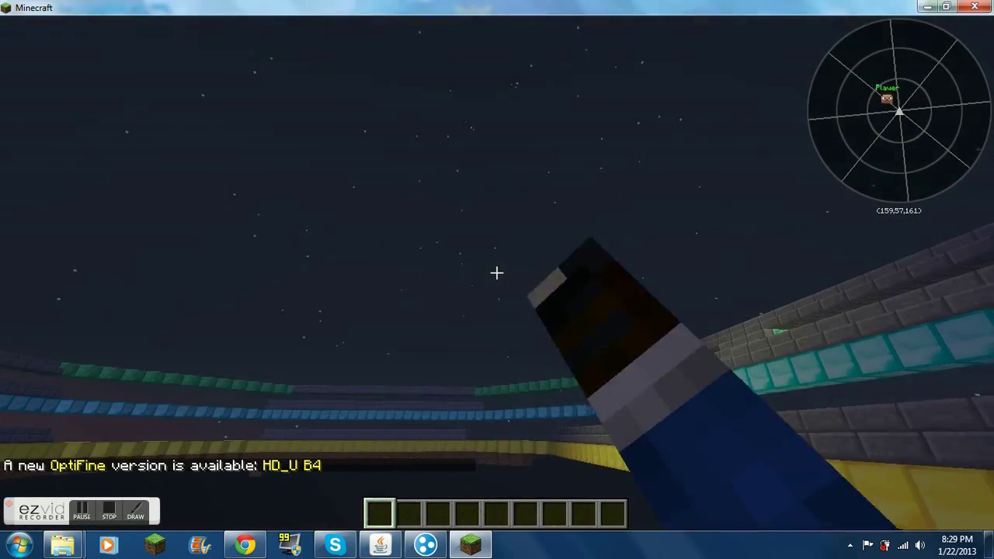
pyautogui.press('F5')
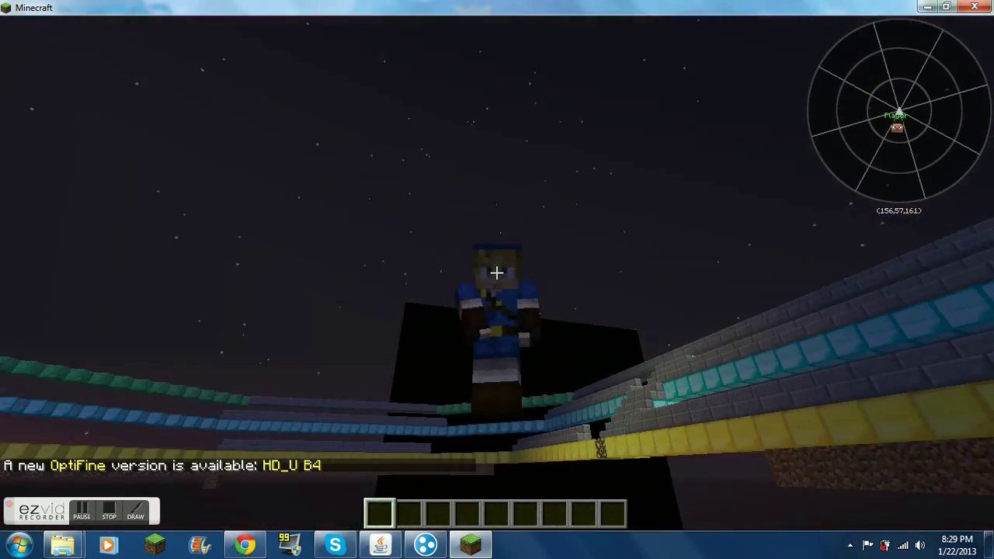
pyautogui.press('F5')
pyautogui.press('w')
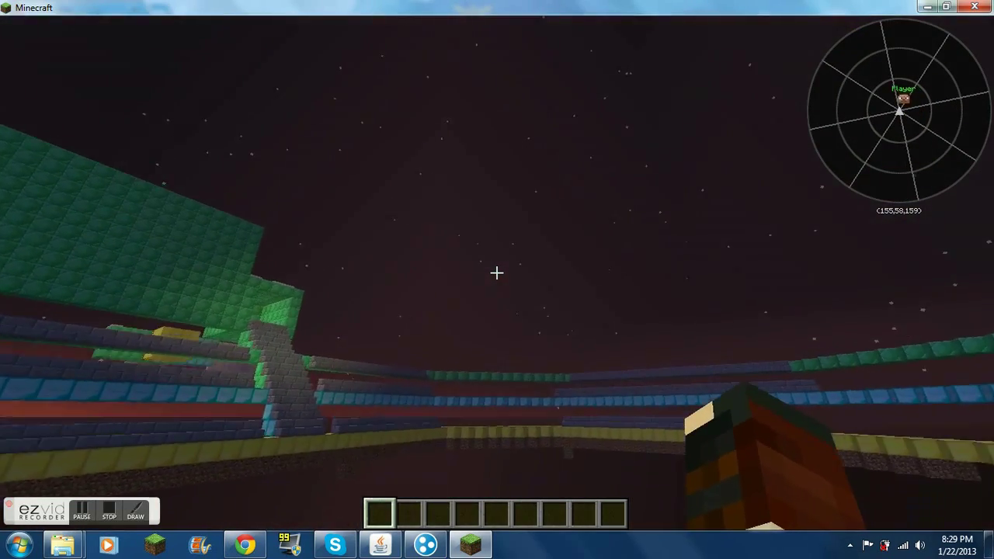
pyautogui.press('space')
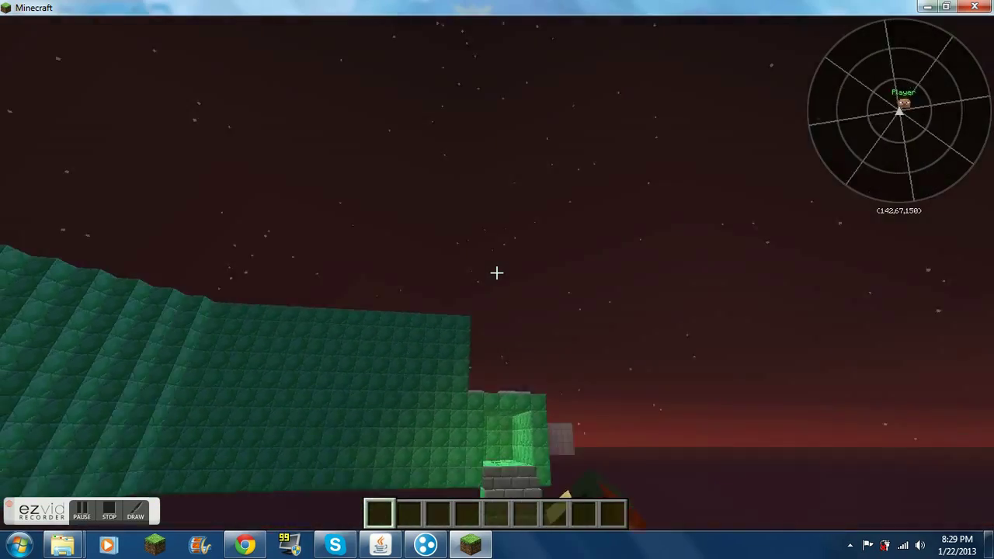
pyautogui.press('w')
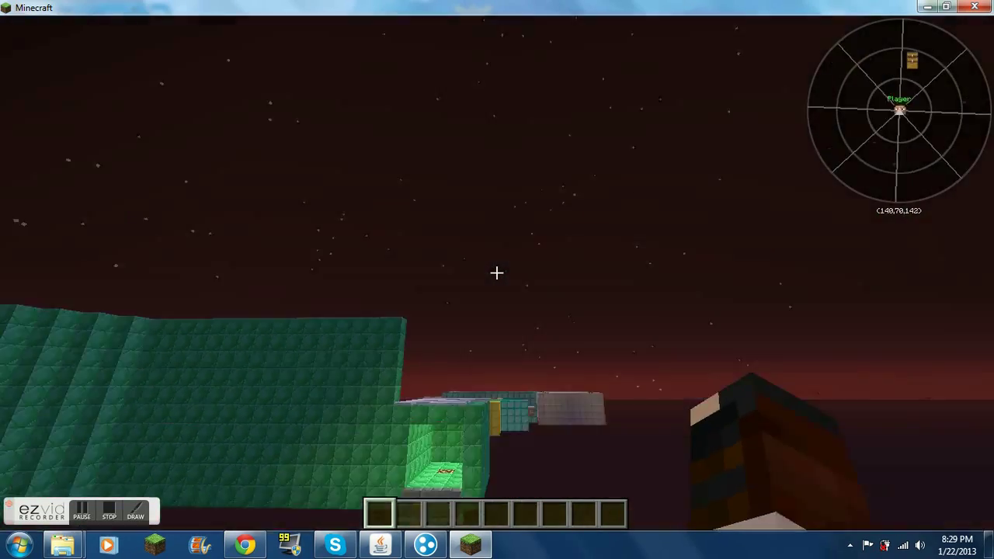
# - View the creative inventory, hide and restore its searchable item list overlay, and return to the world
pyautogui.press('e')
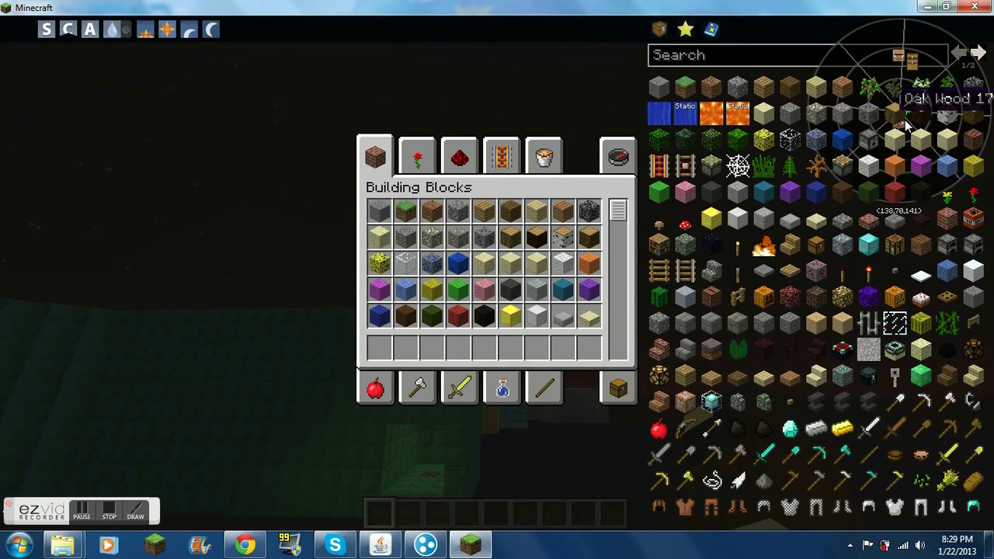
pyautogui.press('o')
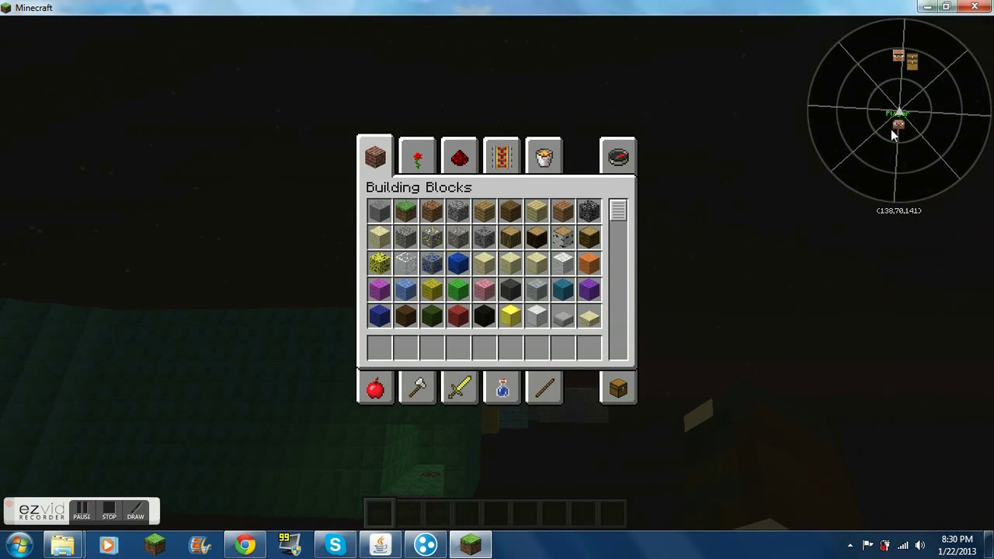
pyautogui.press('o')
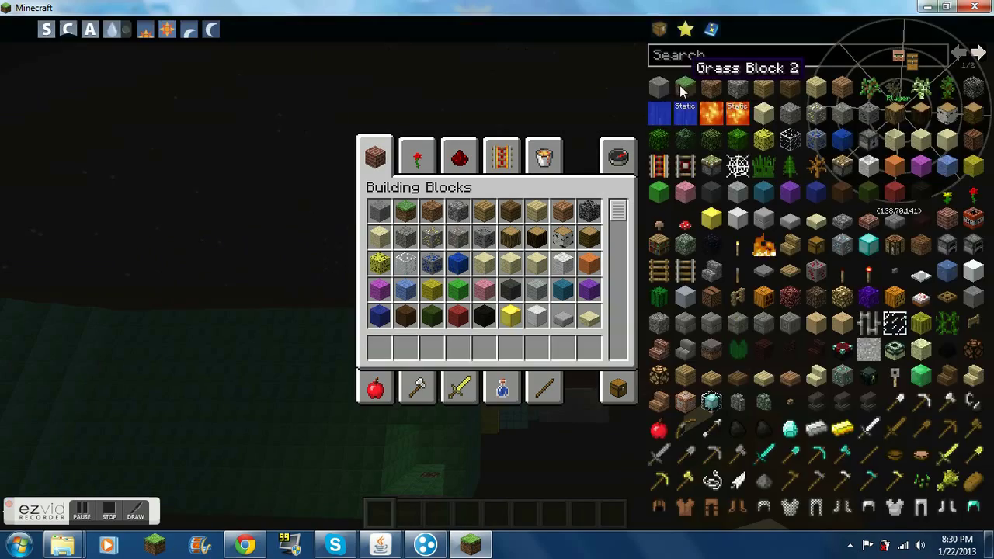
pyautogui.press('e')
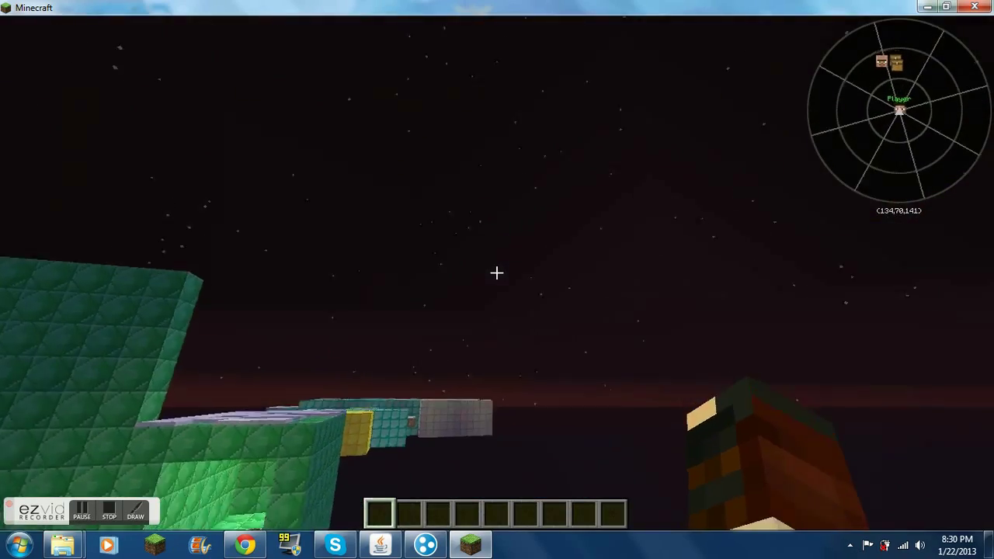
# - Descend into the stadium to the grass floor and inspect the rim around its open, missing half
pyautogui.press('shift')
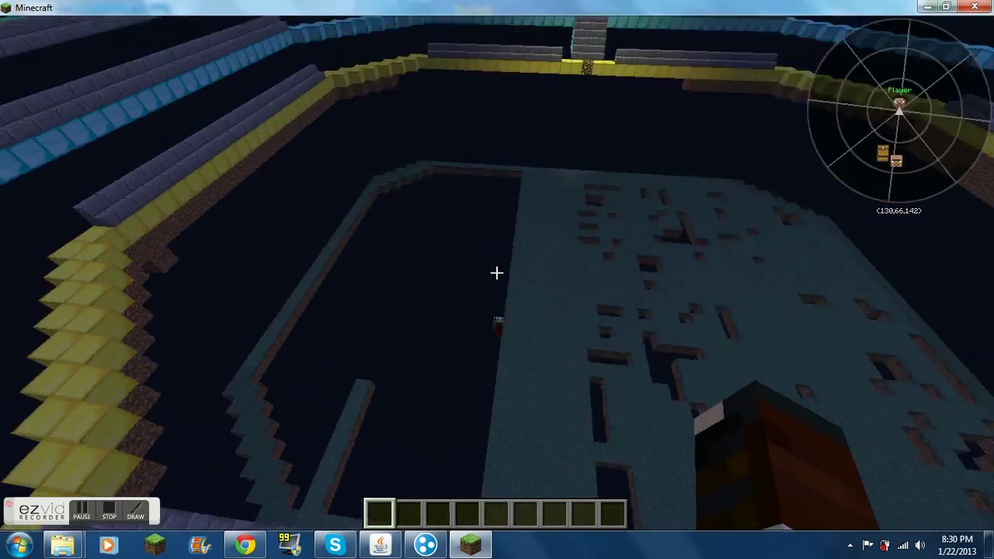
pyautogui.press('w')
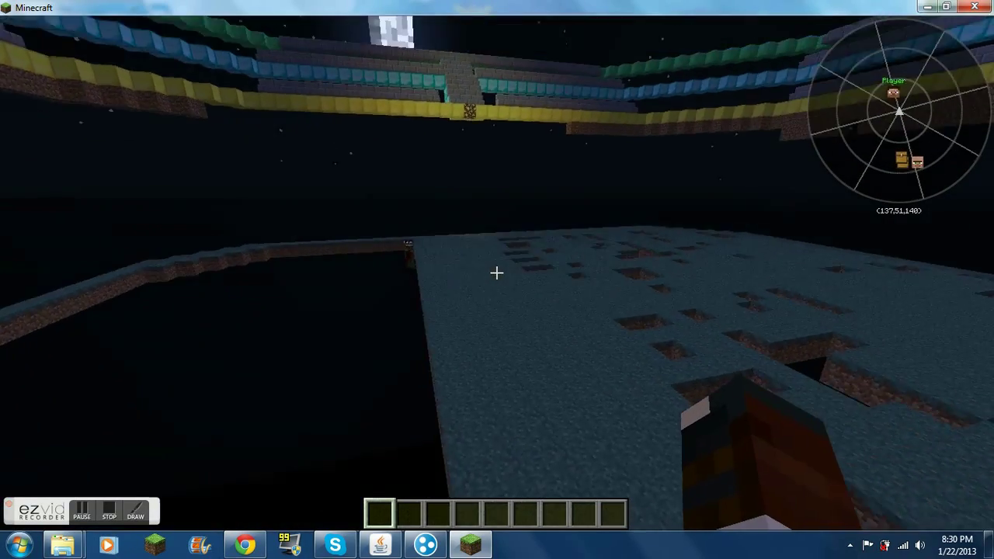
pyautogui.press('w')
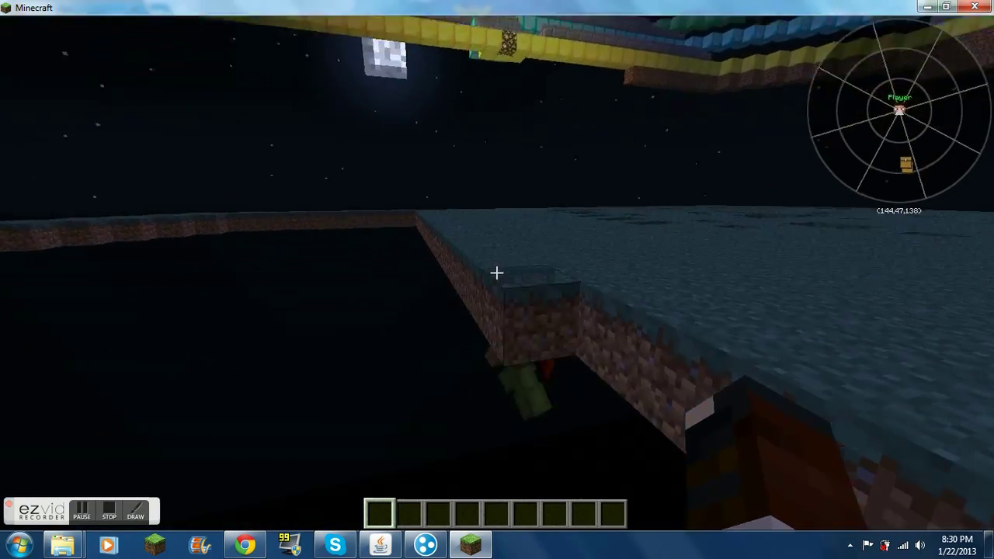
pyautogui.press('w')
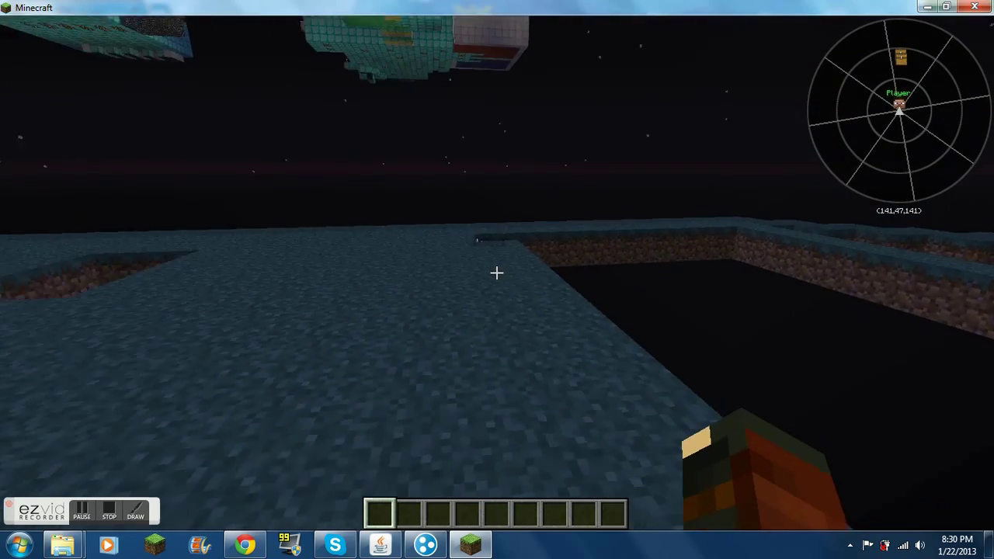
pyautogui.press('w')
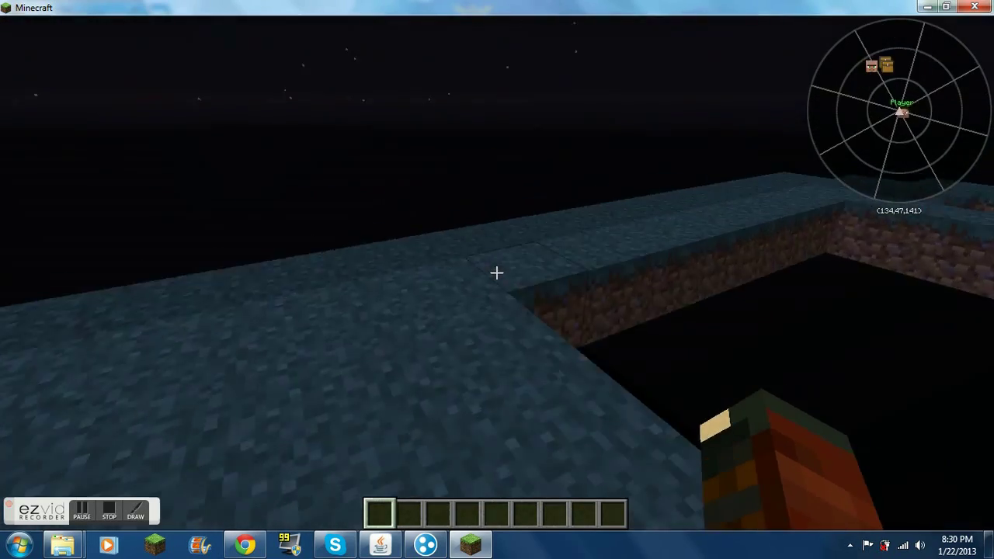
pyautogui.press('w')
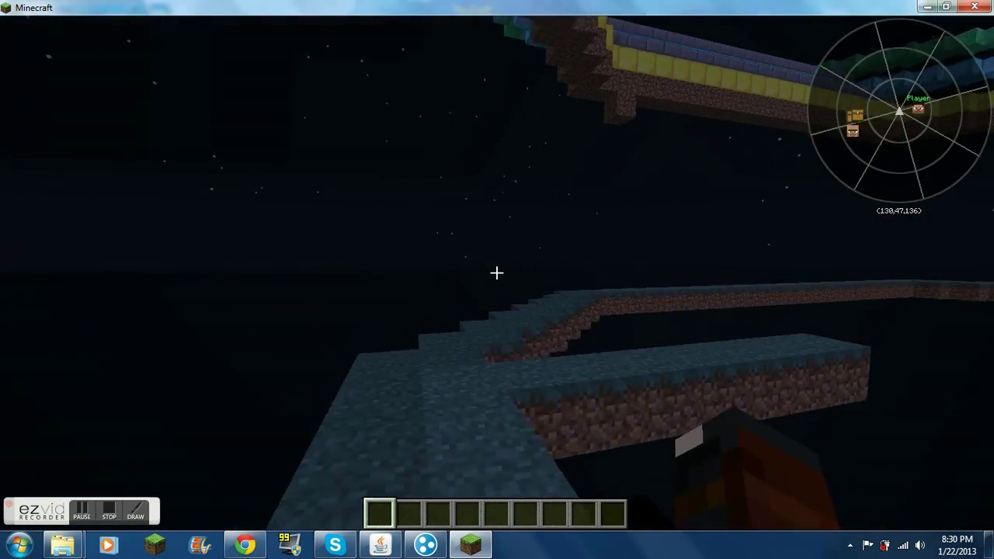
pyautogui.press('w')
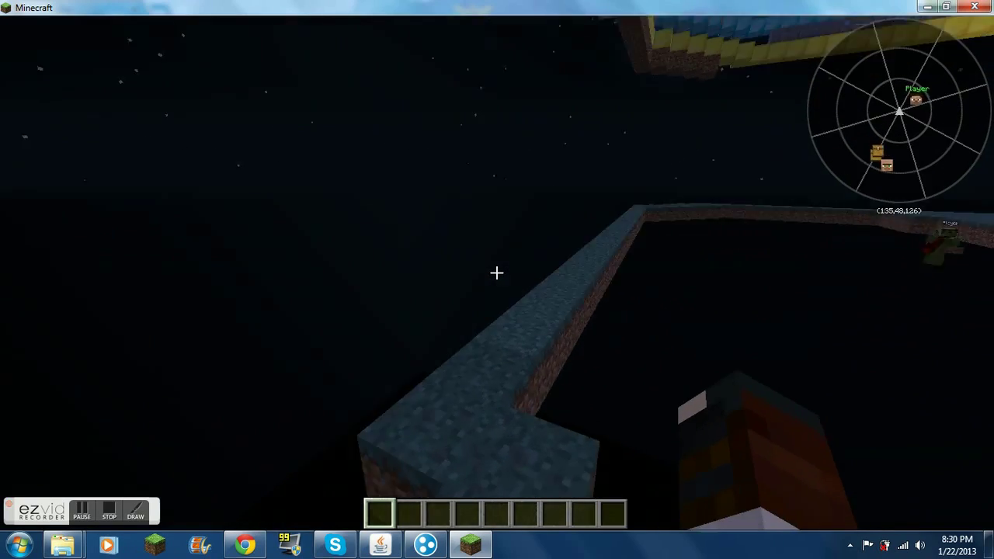
pyautogui.press('w')
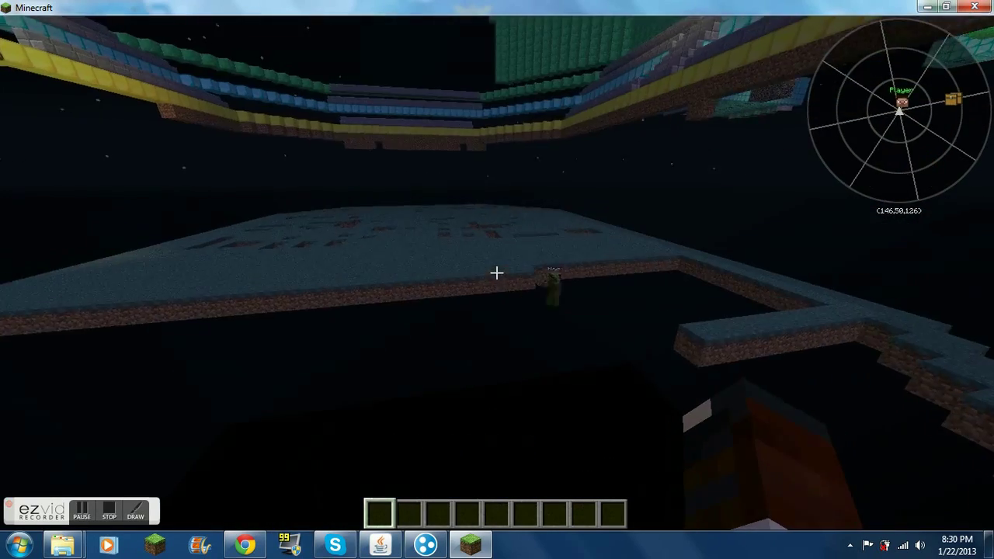
# - Explore the hole-covered half of the stadium's grass floor and look over the pits and surrounding stands
pyautogui.press('w')
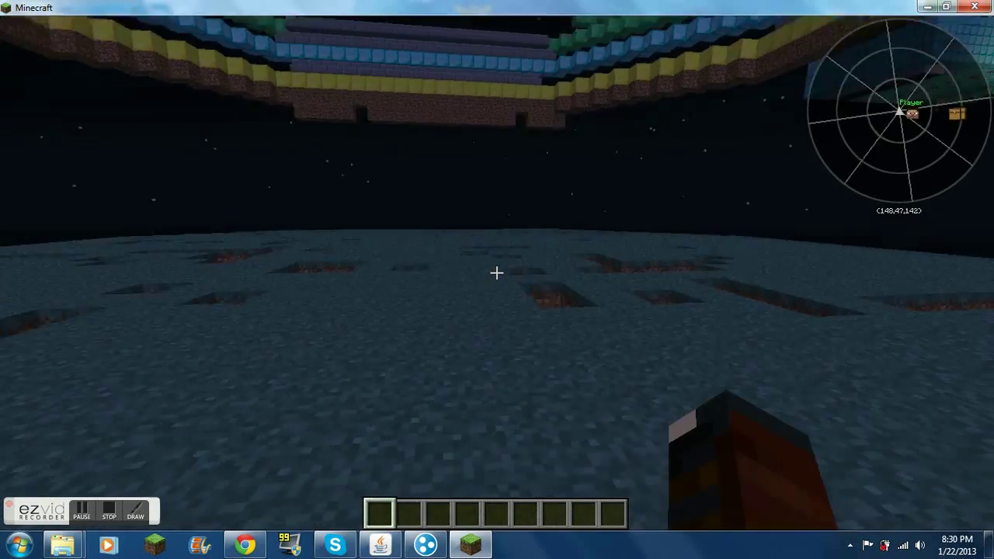
pyautogui.press('w')
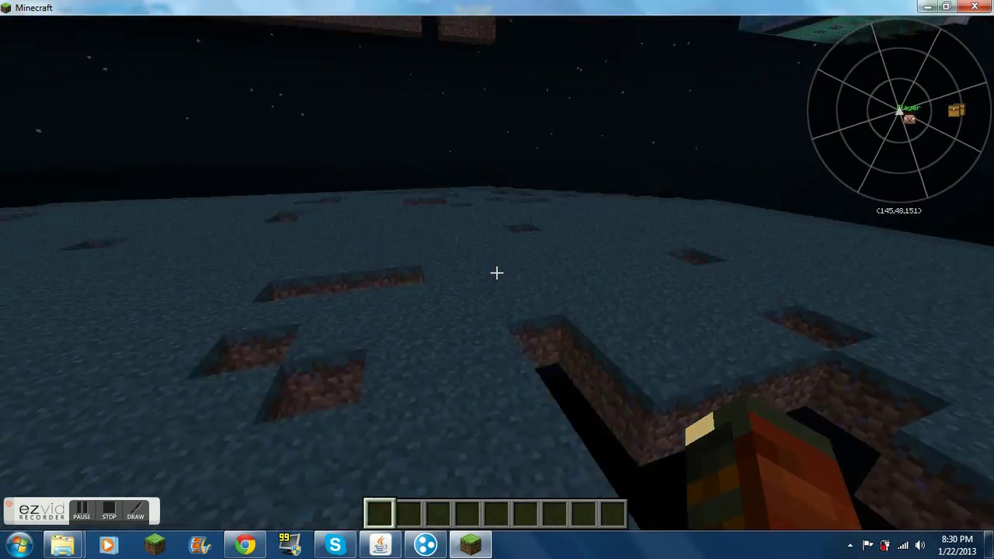
pyautogui.press('w')
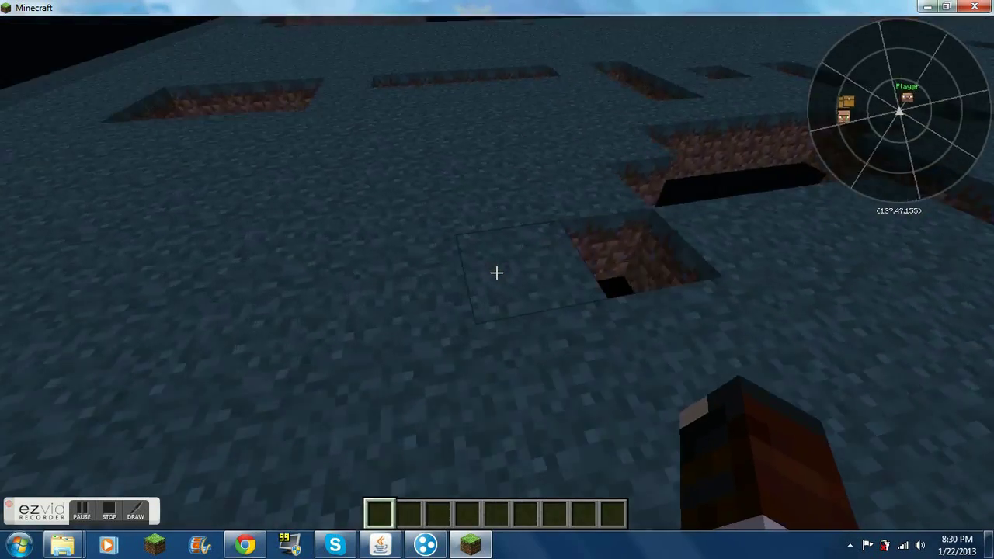
pyautogui.press('w')
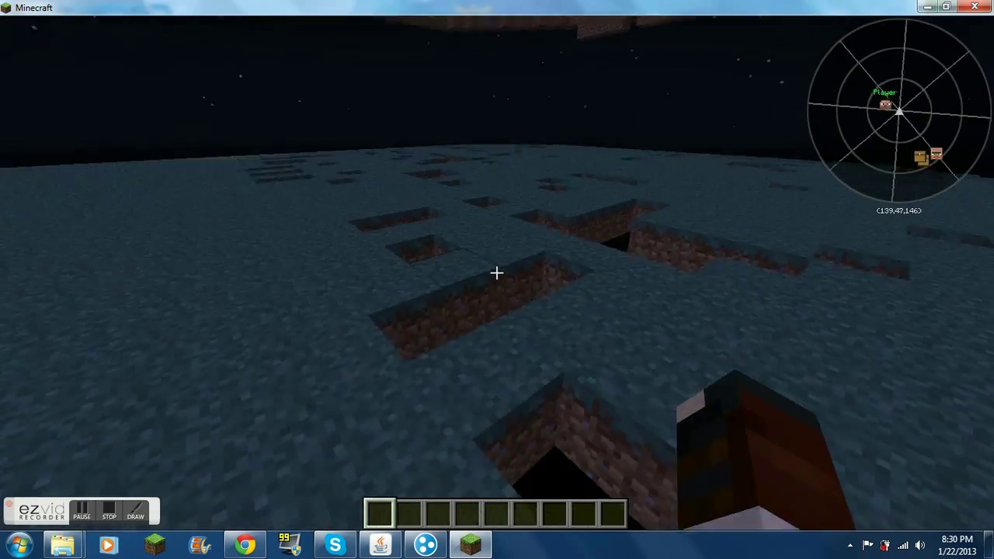
pyautogui.press('w')
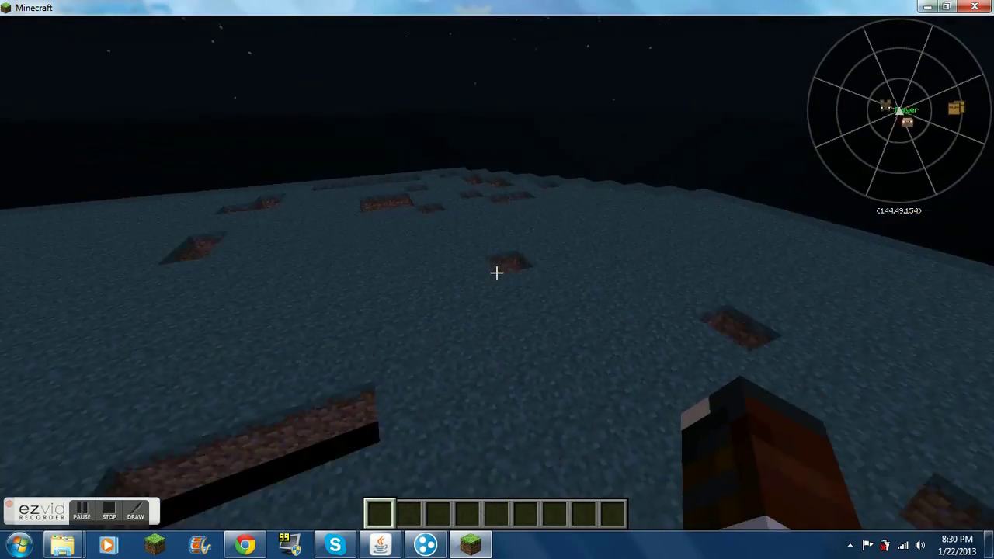
pyautogui.press('w')
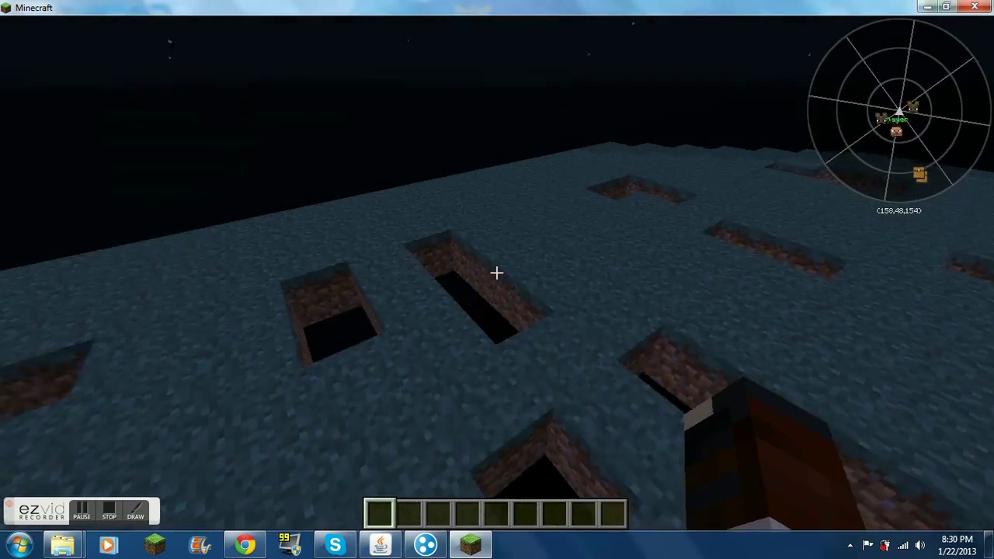
pyautogui.press('w')
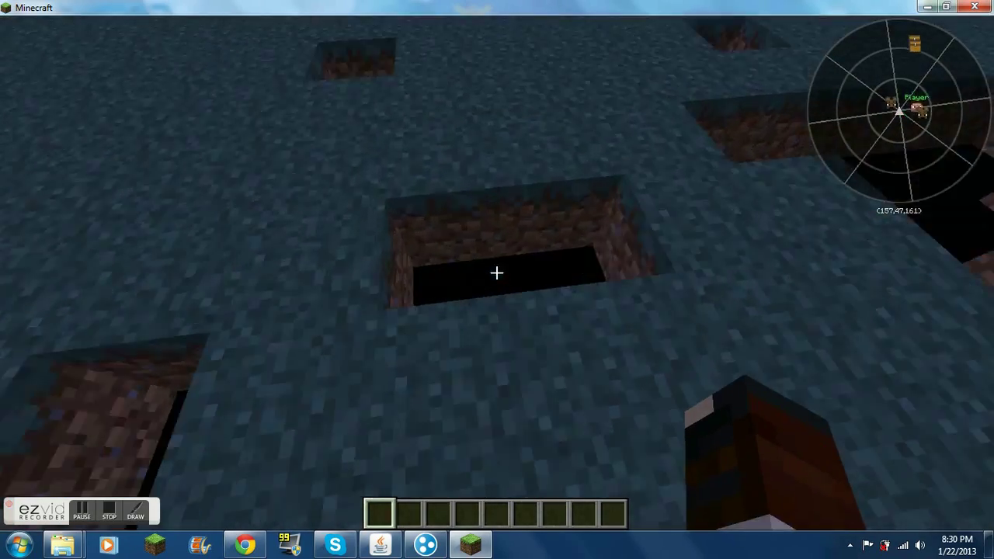
pyautogui.press('w')
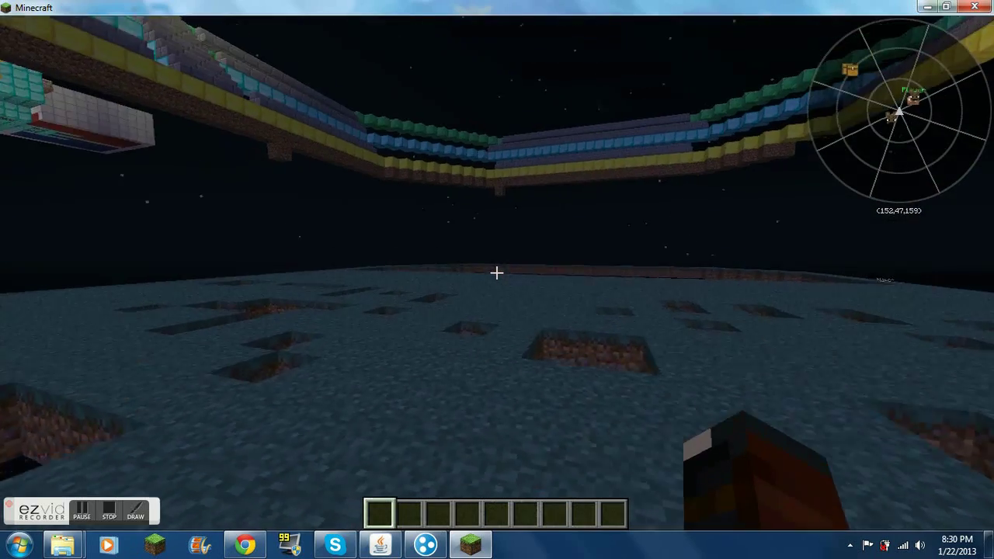
pyautogui.press('w')
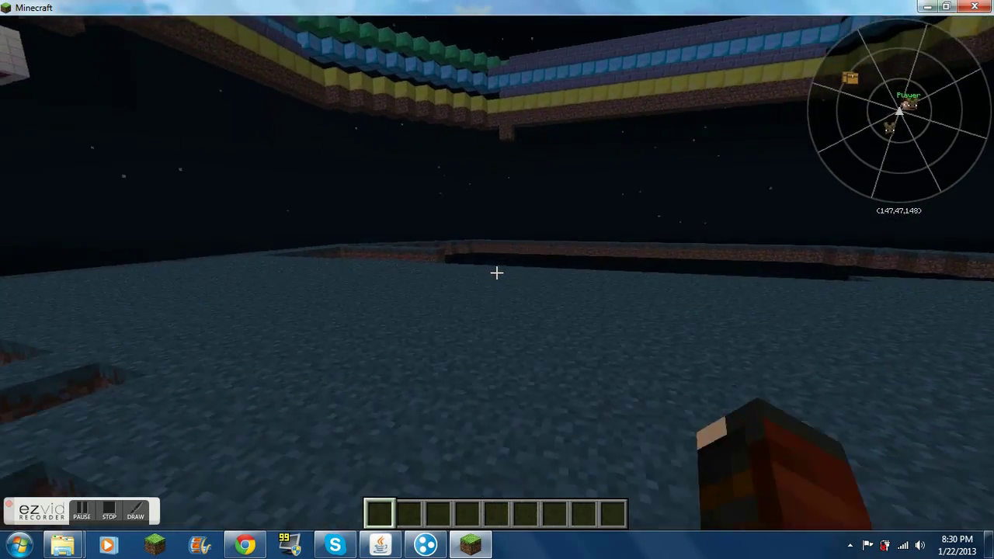
pyautogui.press('w')
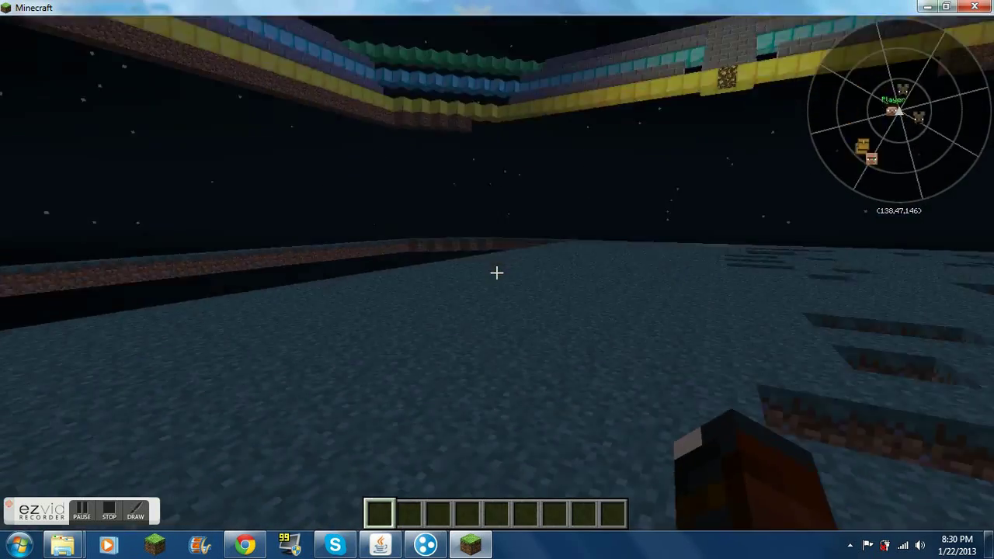
pyautogui.press('w')
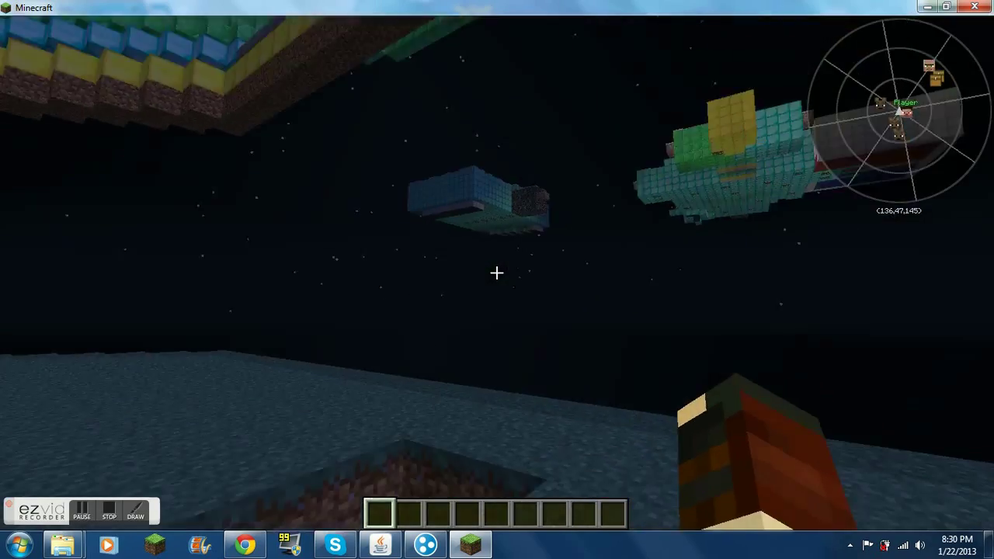
pyautogui.press('w')
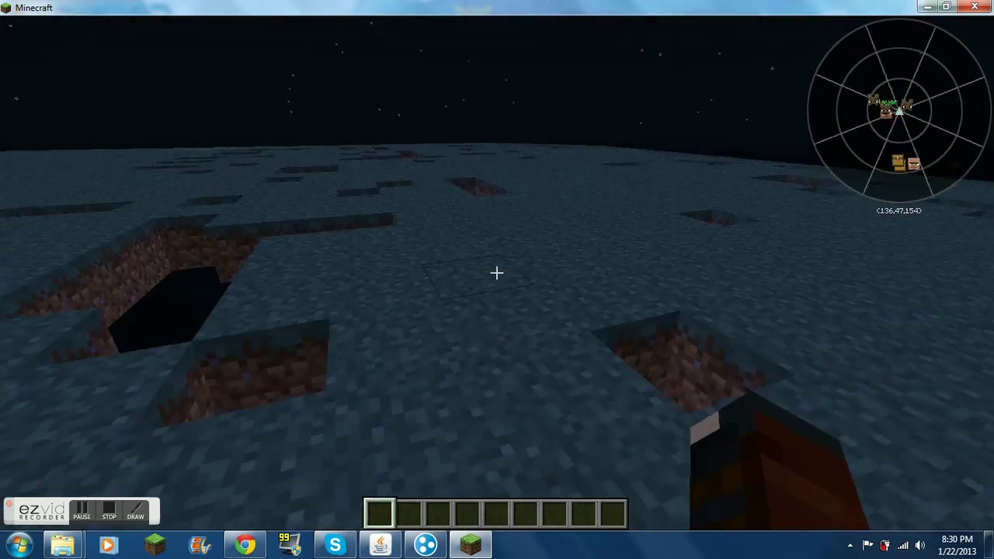
pyautogui.press('w')
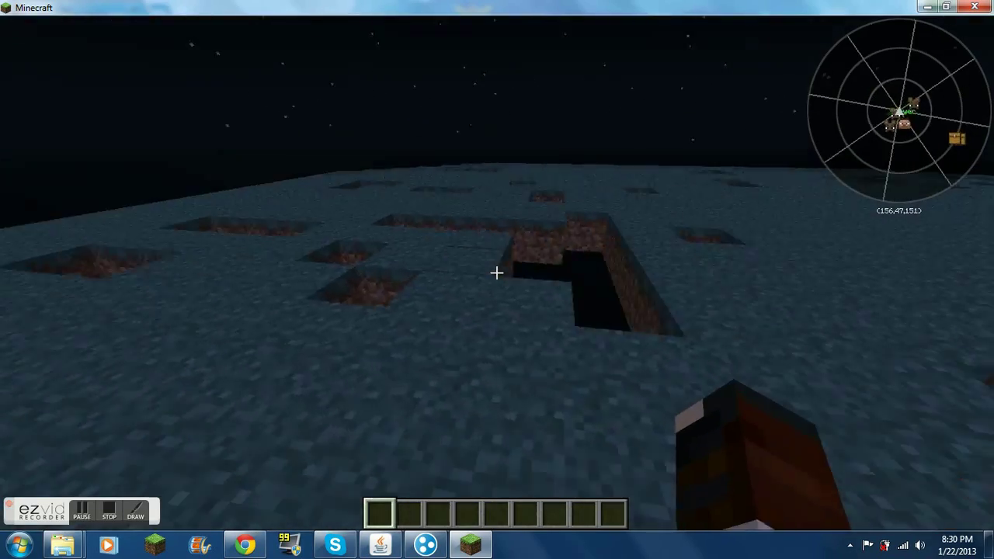
pyautogui.press('w')
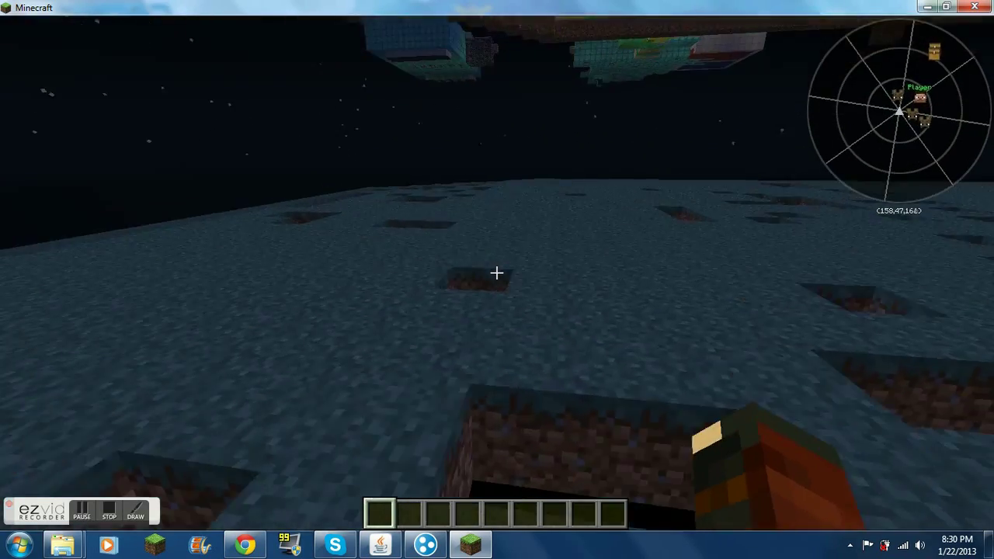